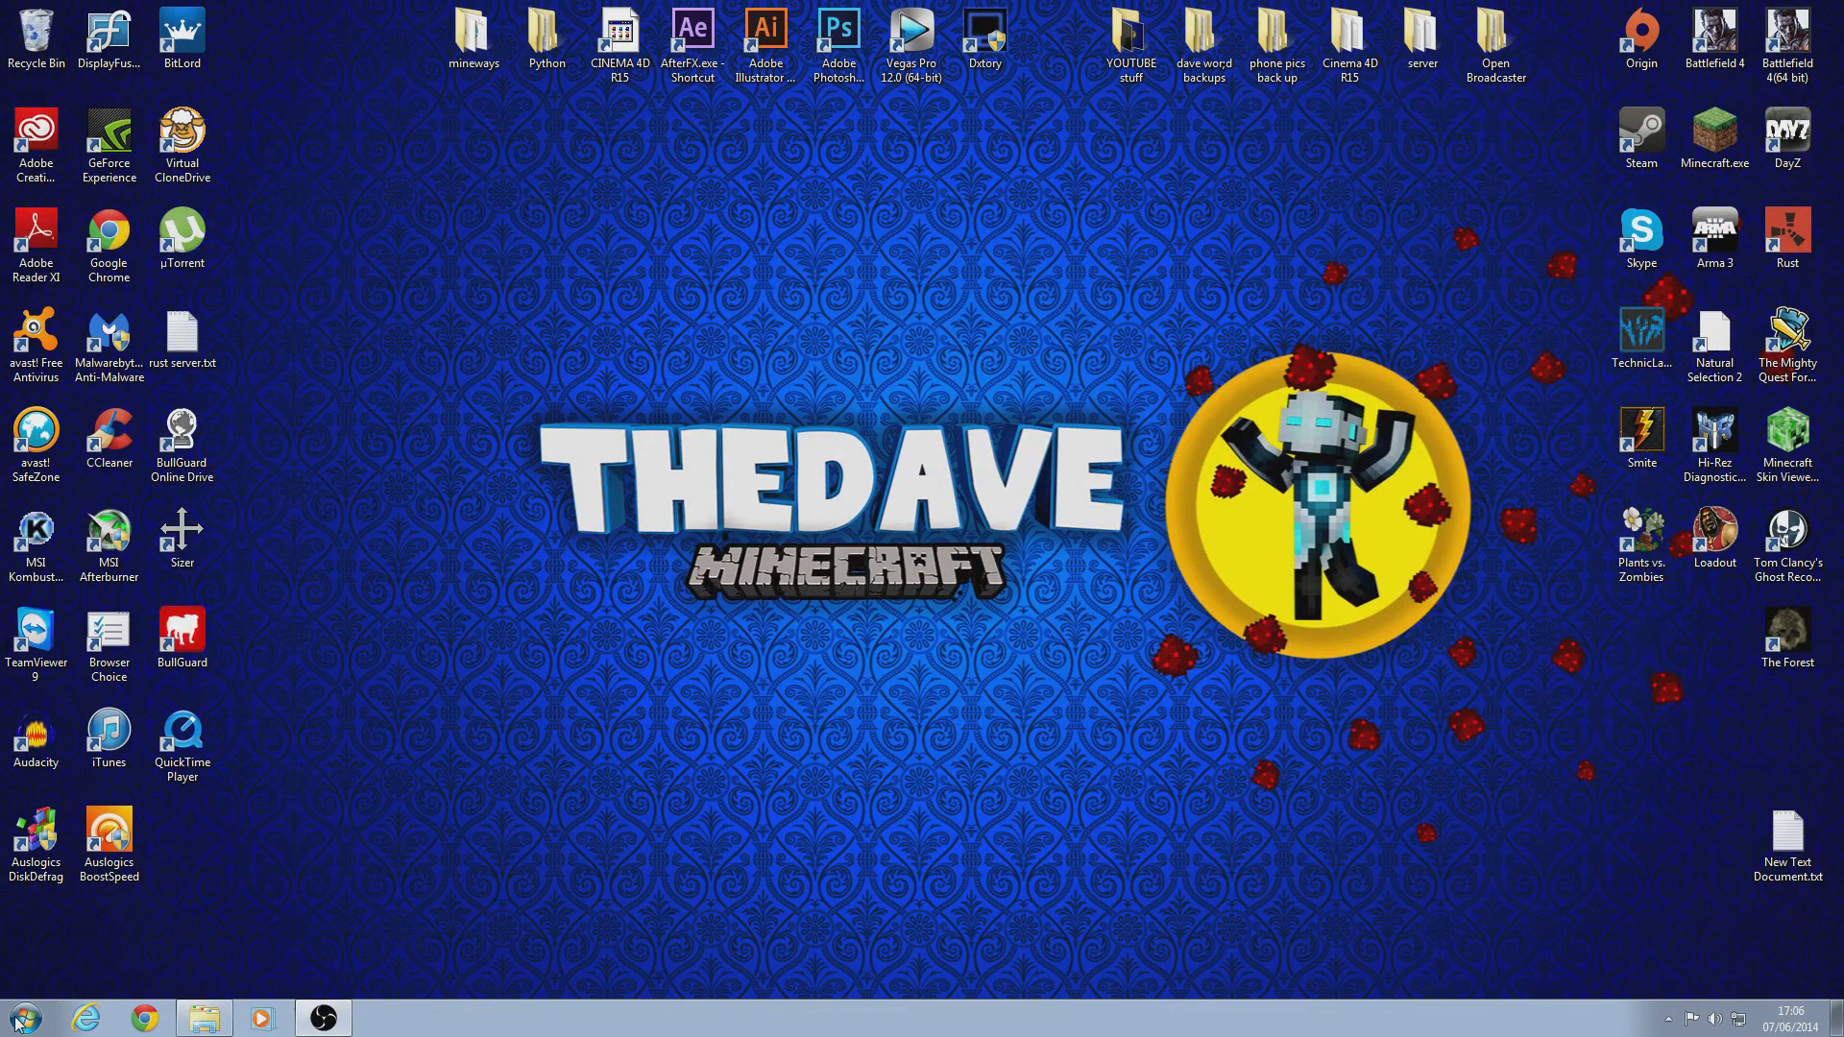
Launch cmd.exe from a Start menu search for cmd.
click(26, 1022)
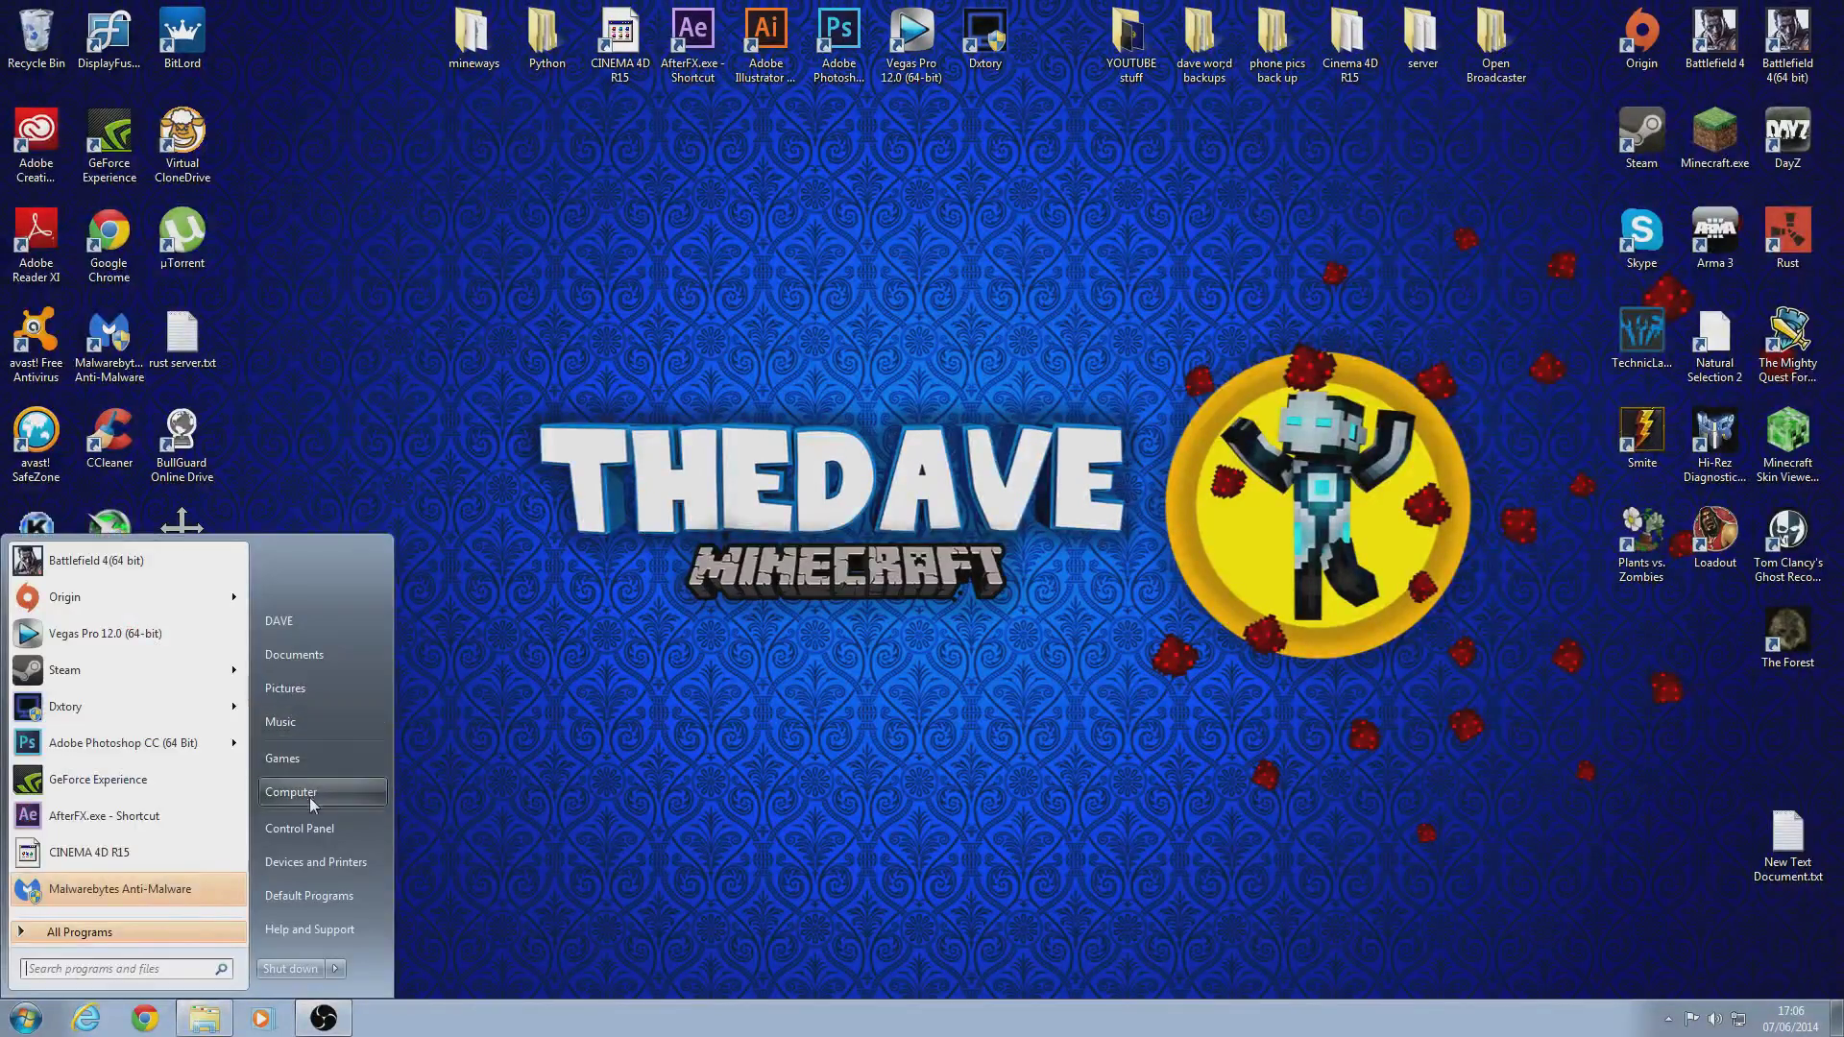
text(c)
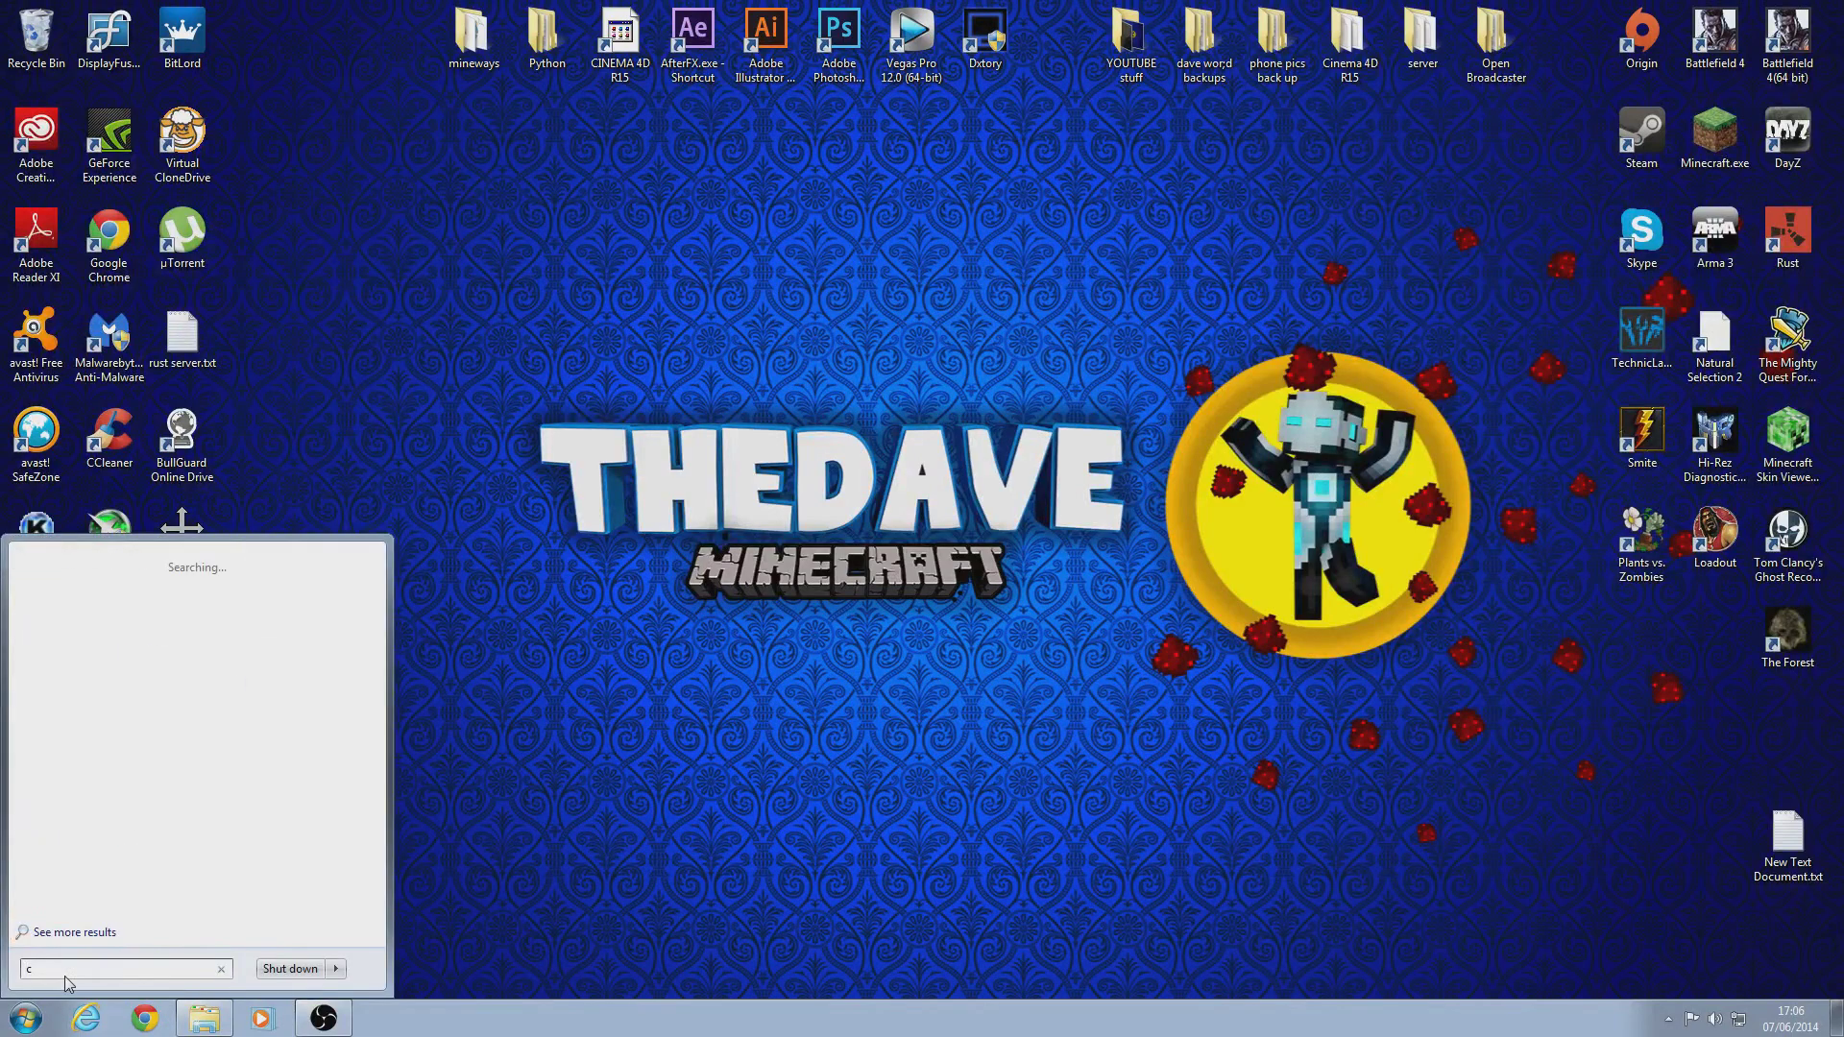
text(md)
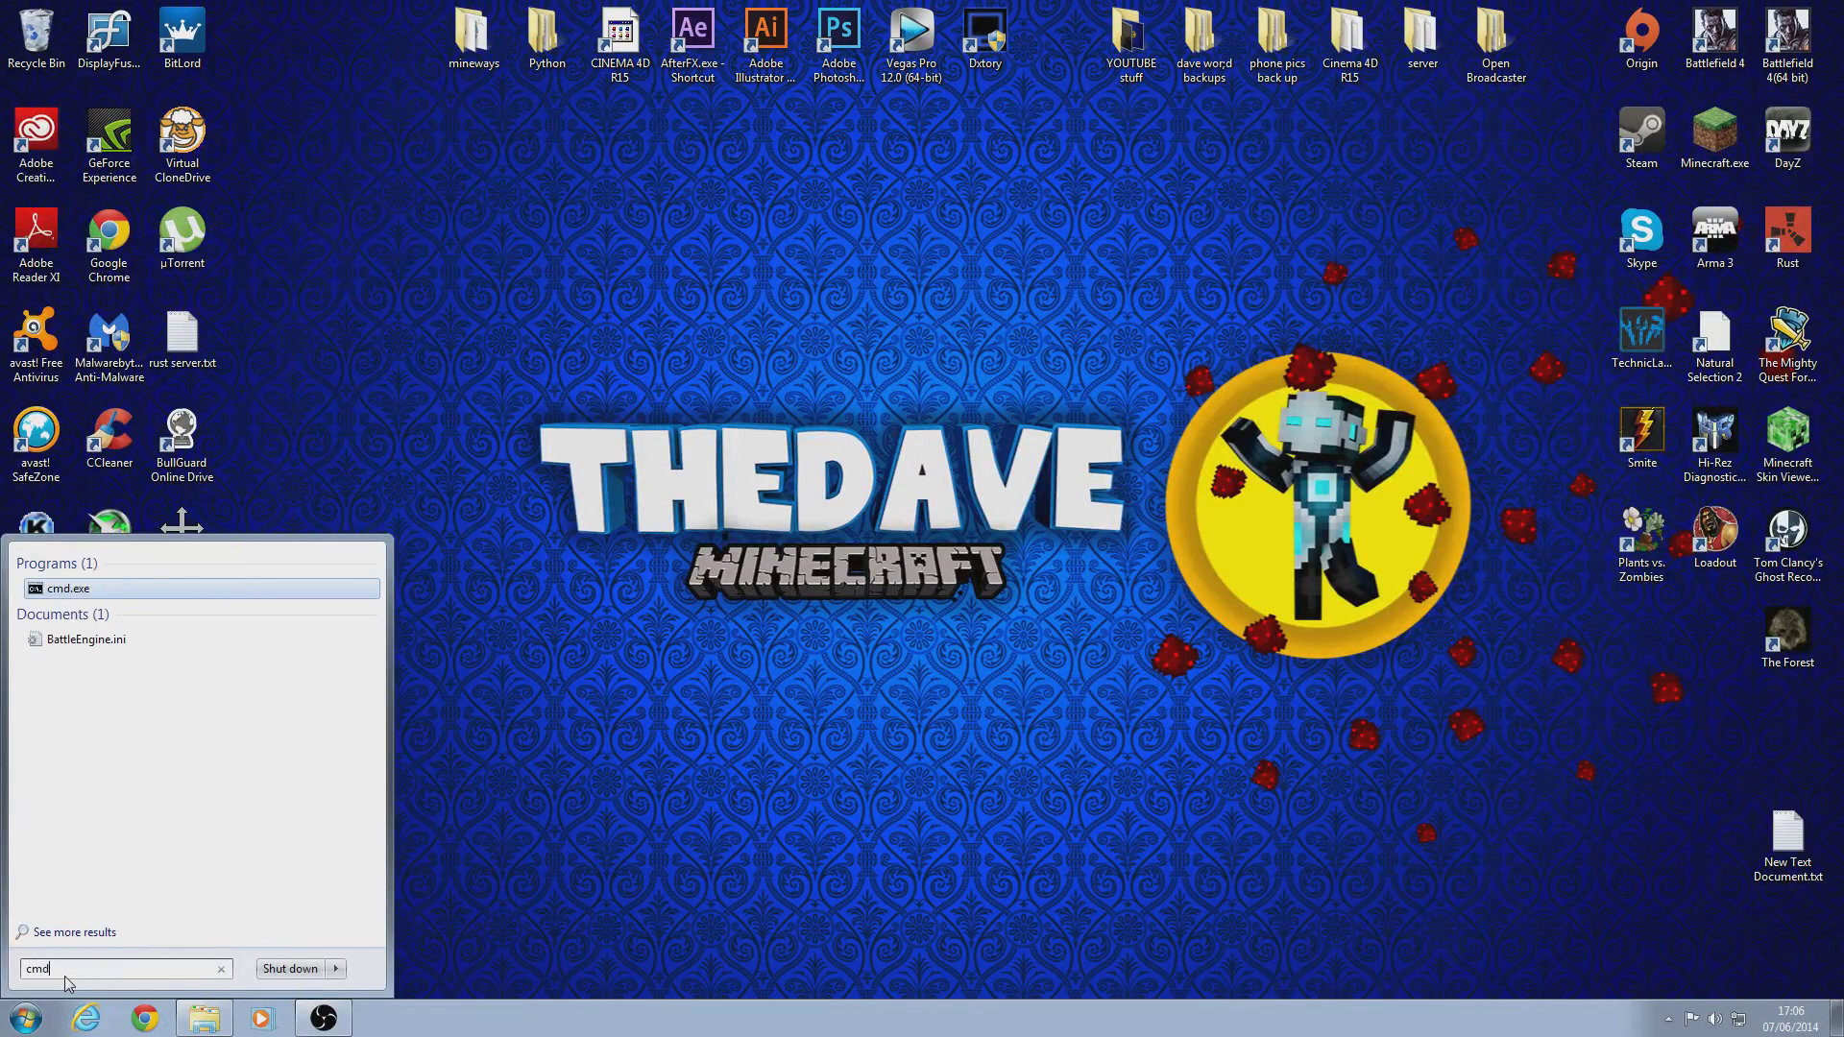
click(114, 600)
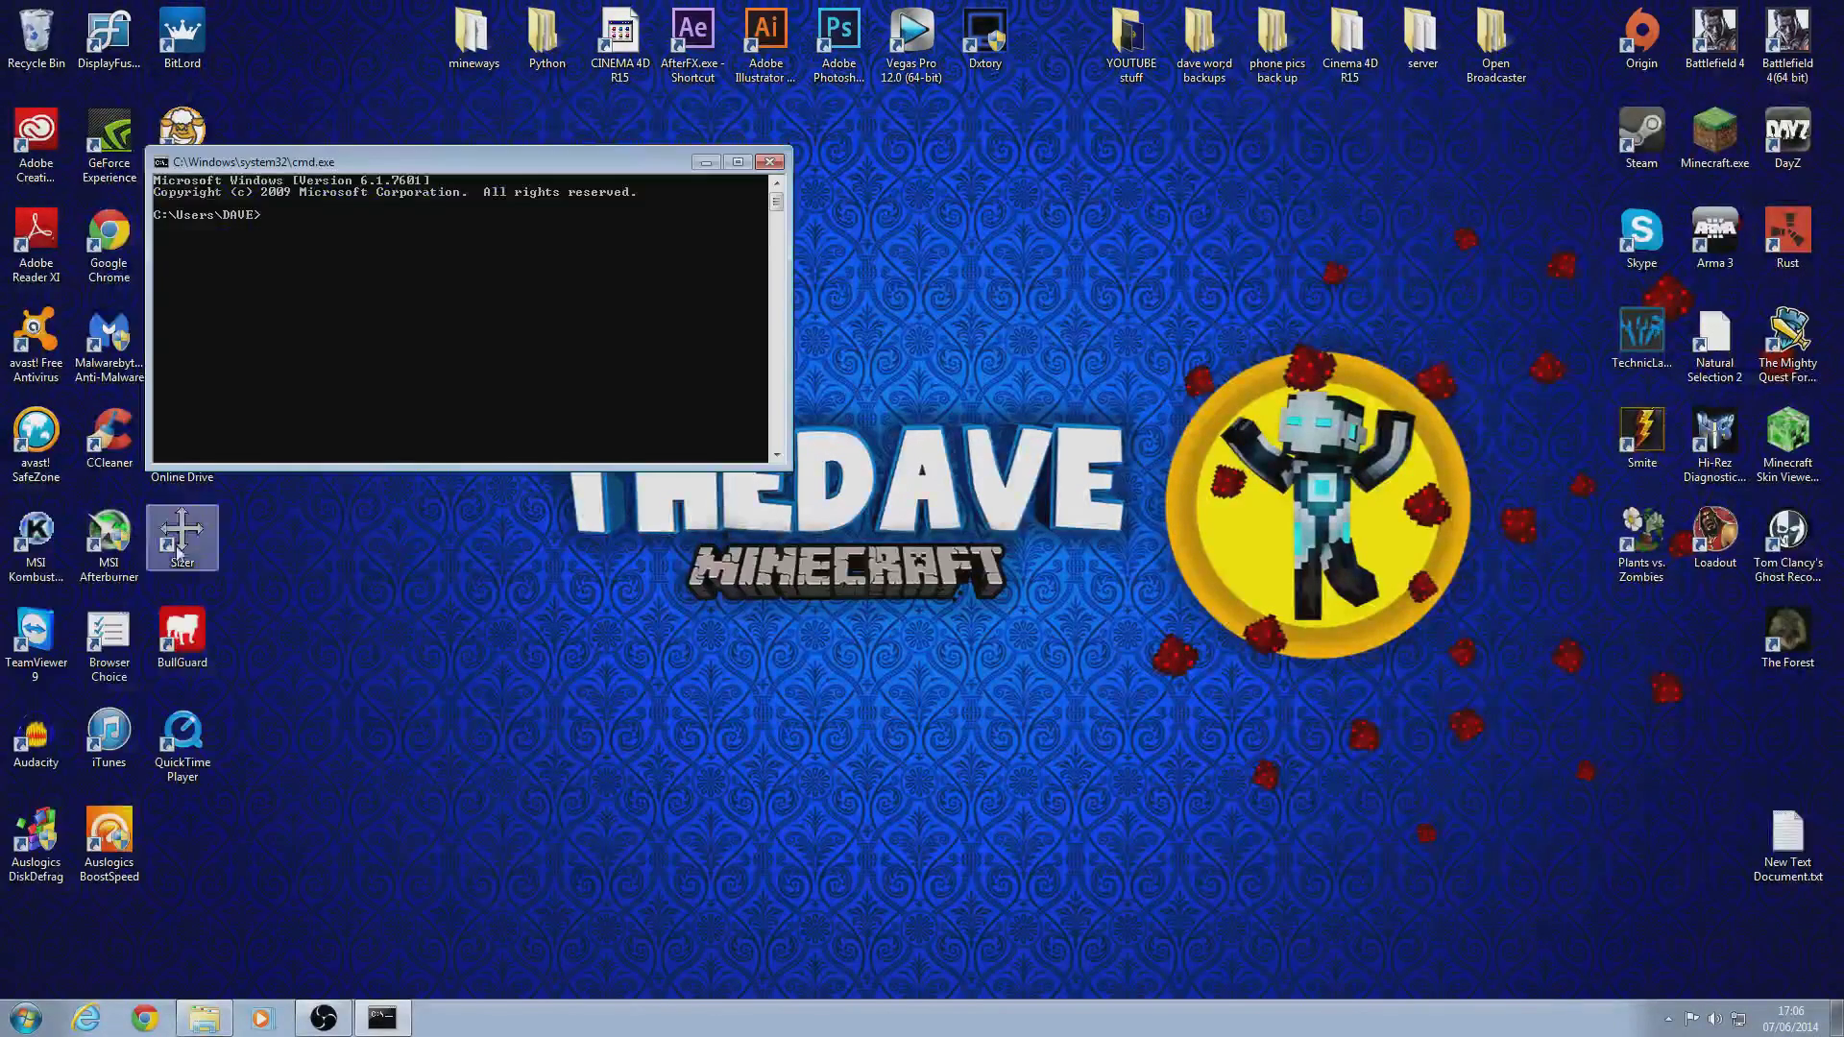
Run ipconfig to list the PC's network configuration.
drag(400, 177, 791, 226)
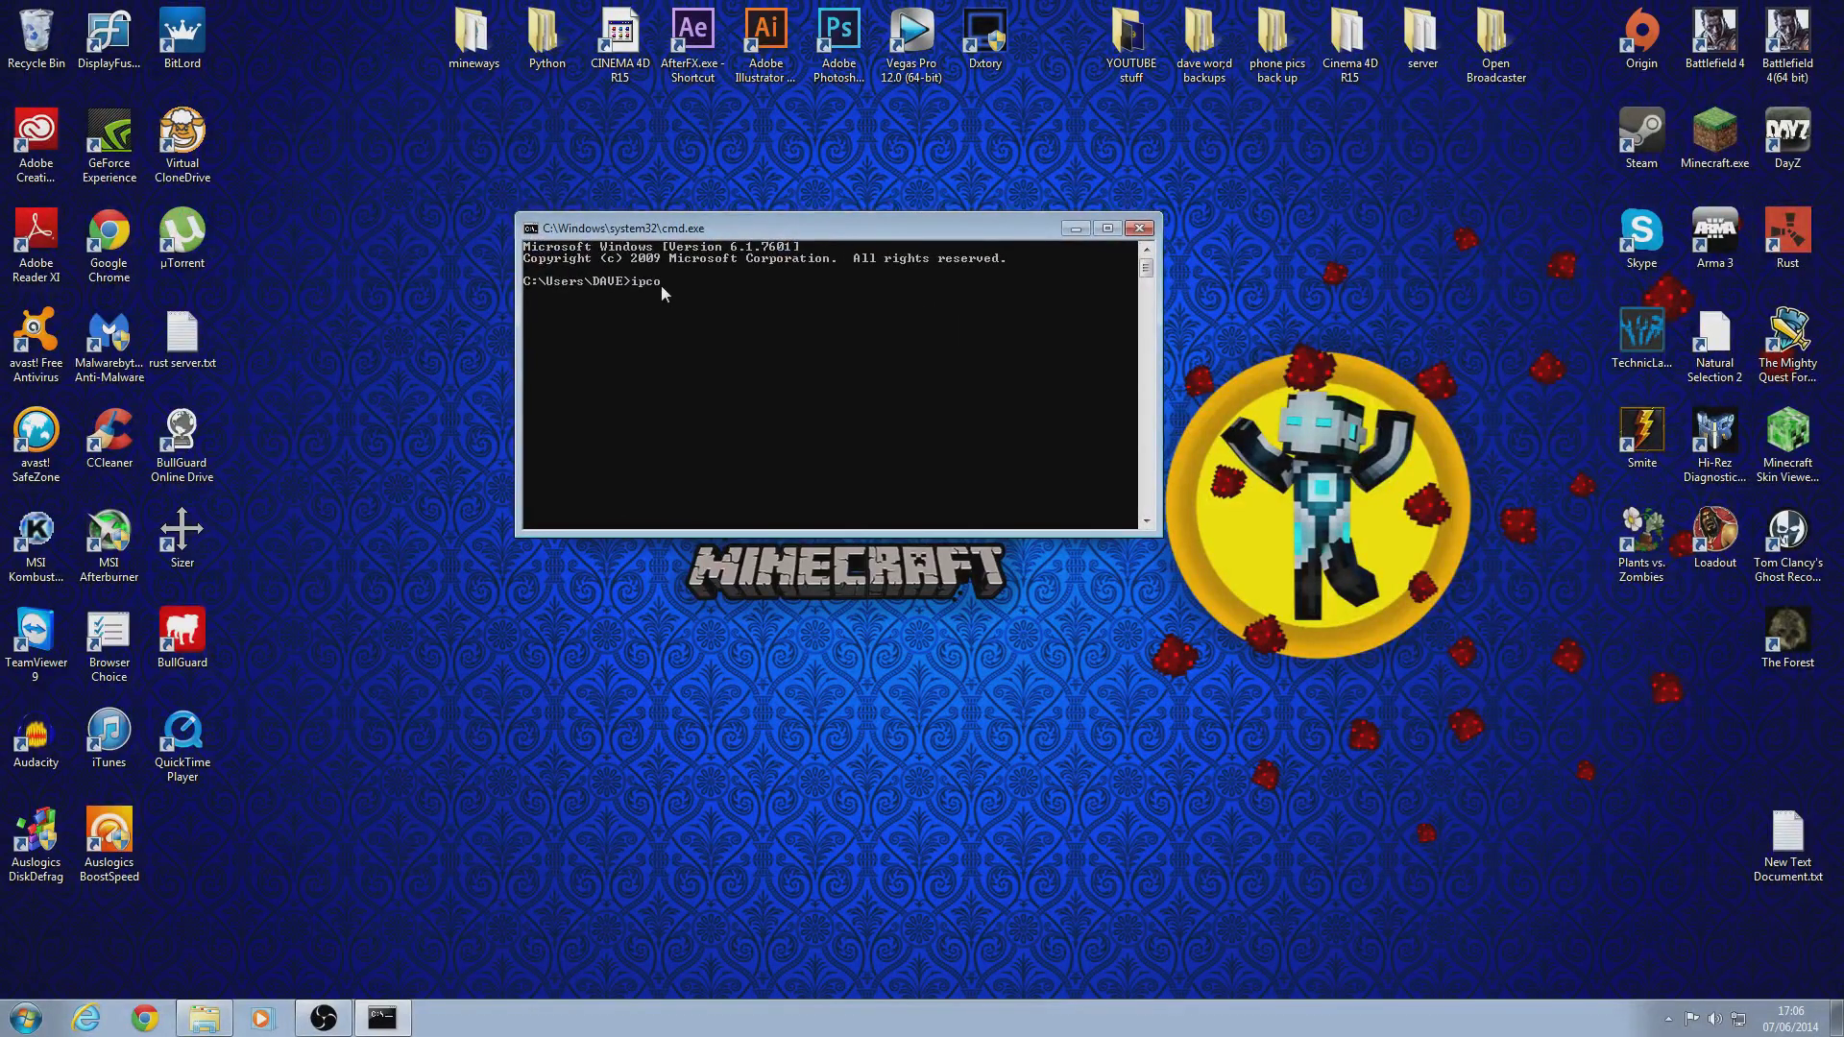
text(ipconfig)
key(Return)
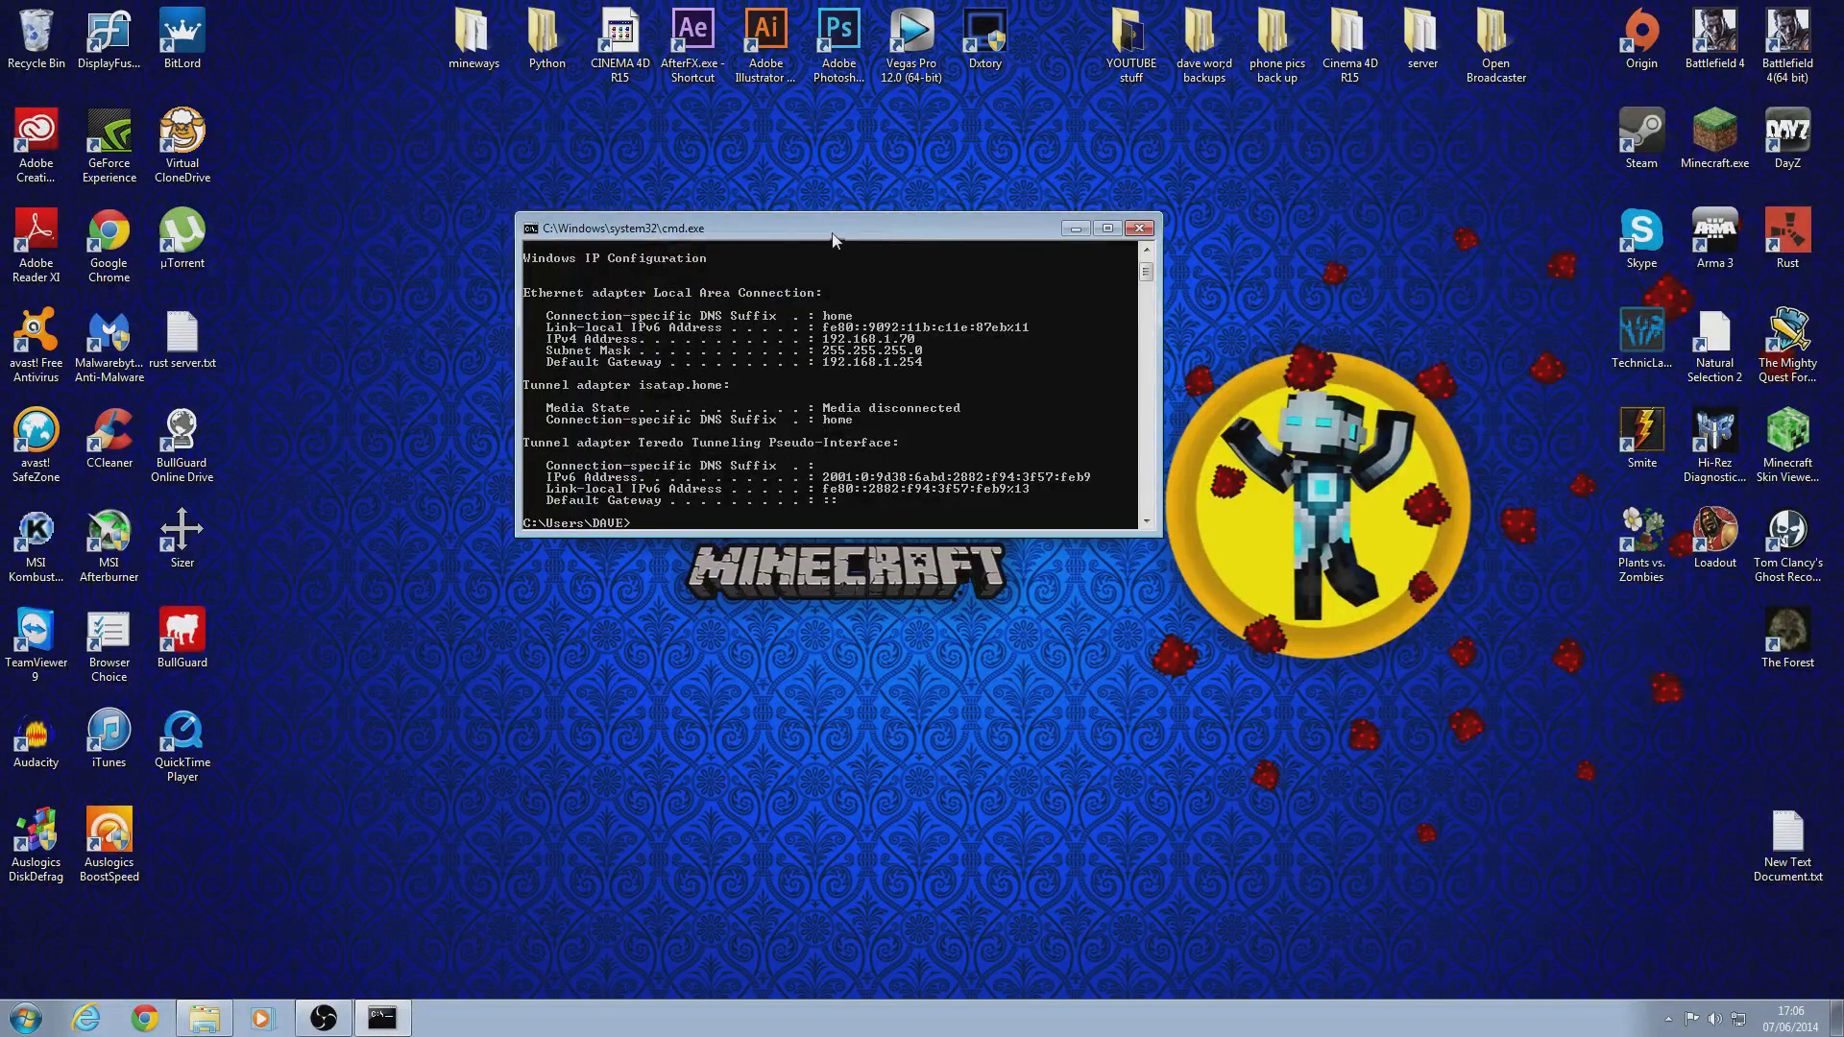
Copy the default gateway address 192.168.1.254 from the ipconfig output.
drag(833, 239, 629, 130)
drag(341, 250, 719, 255)
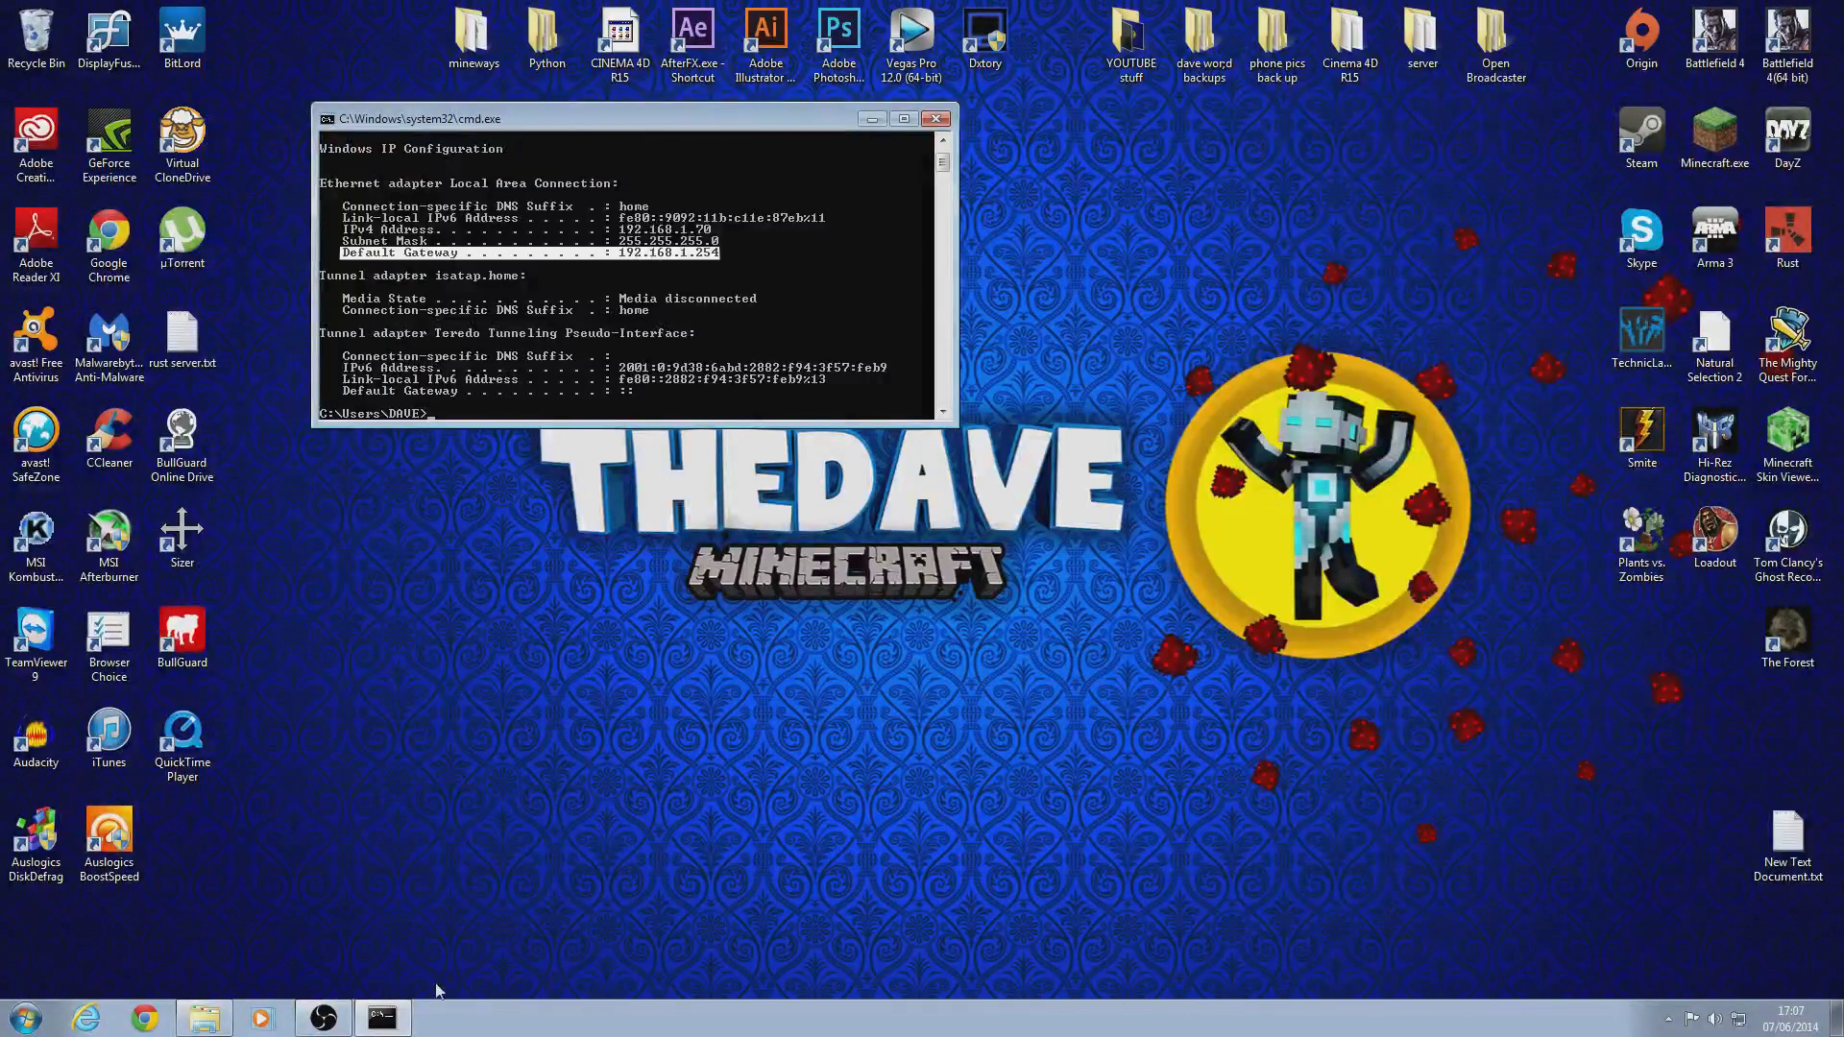
right_click(734, 273)
right_click(736, 274)
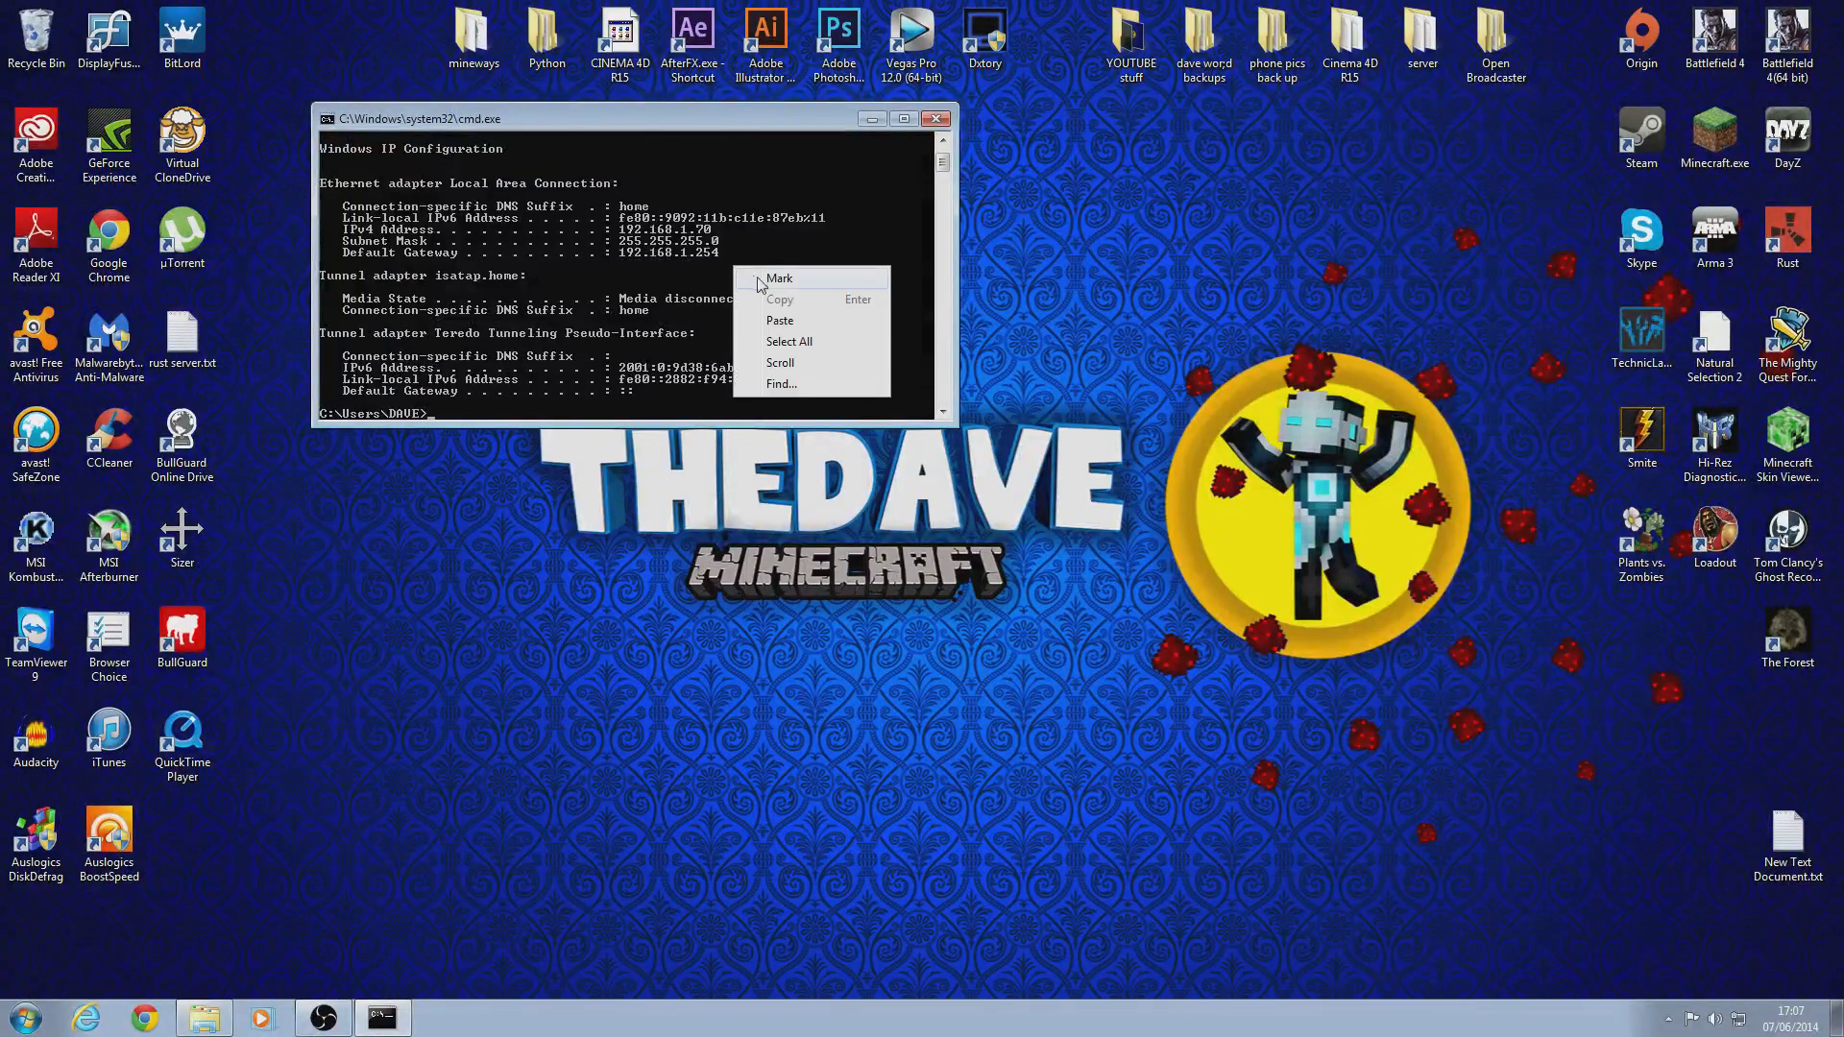
click(780, 279)
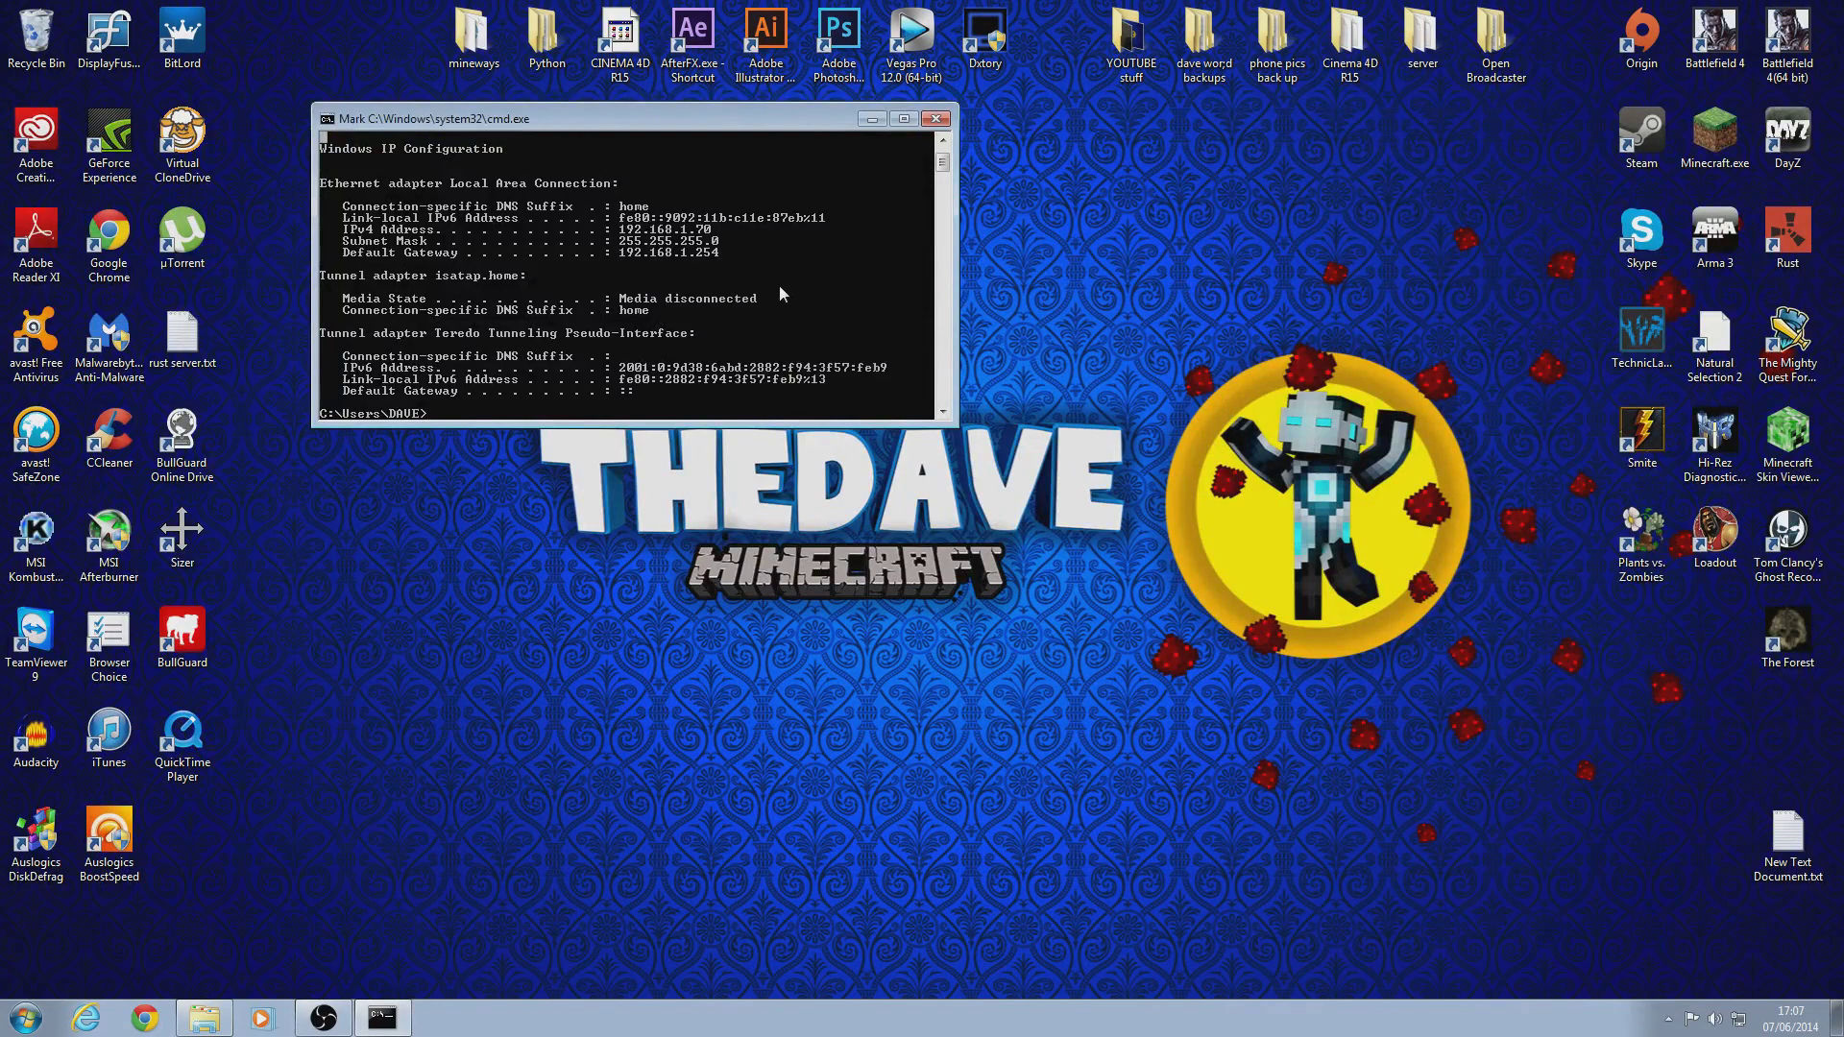
drag(728, 254, 623, 258)
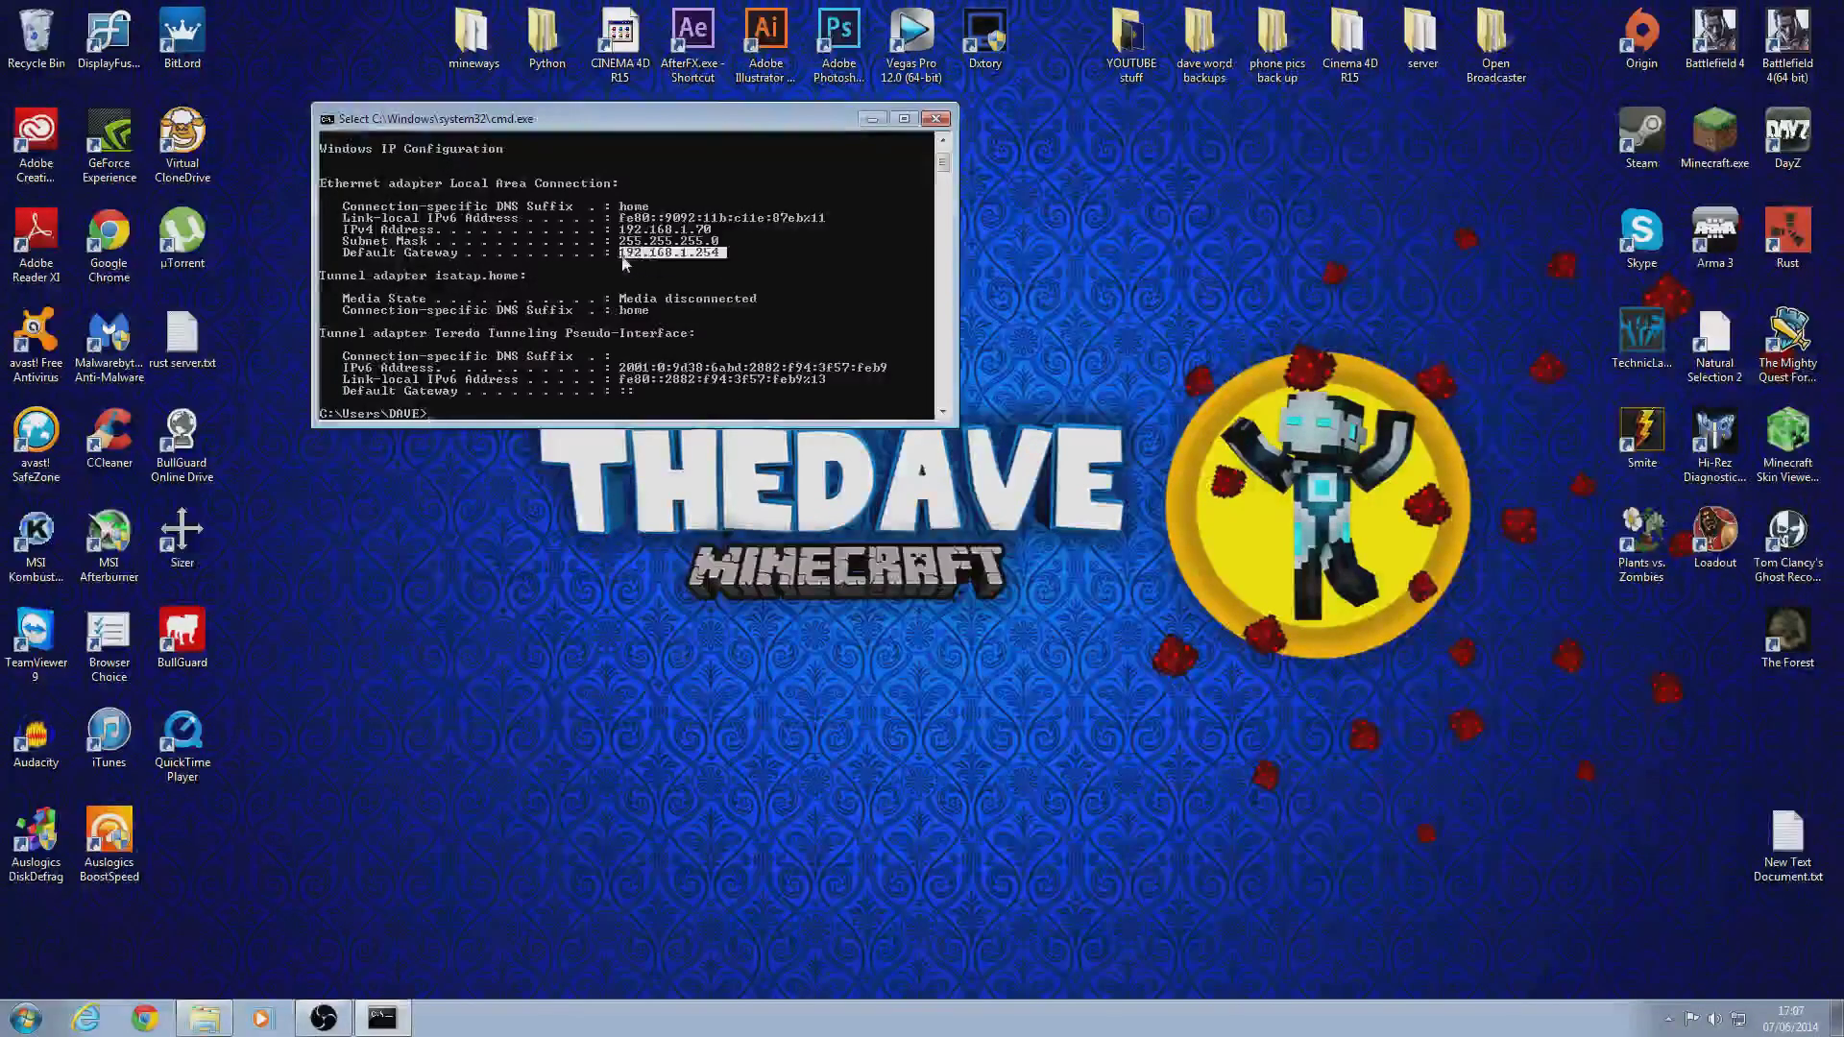
right_click(633, 247)
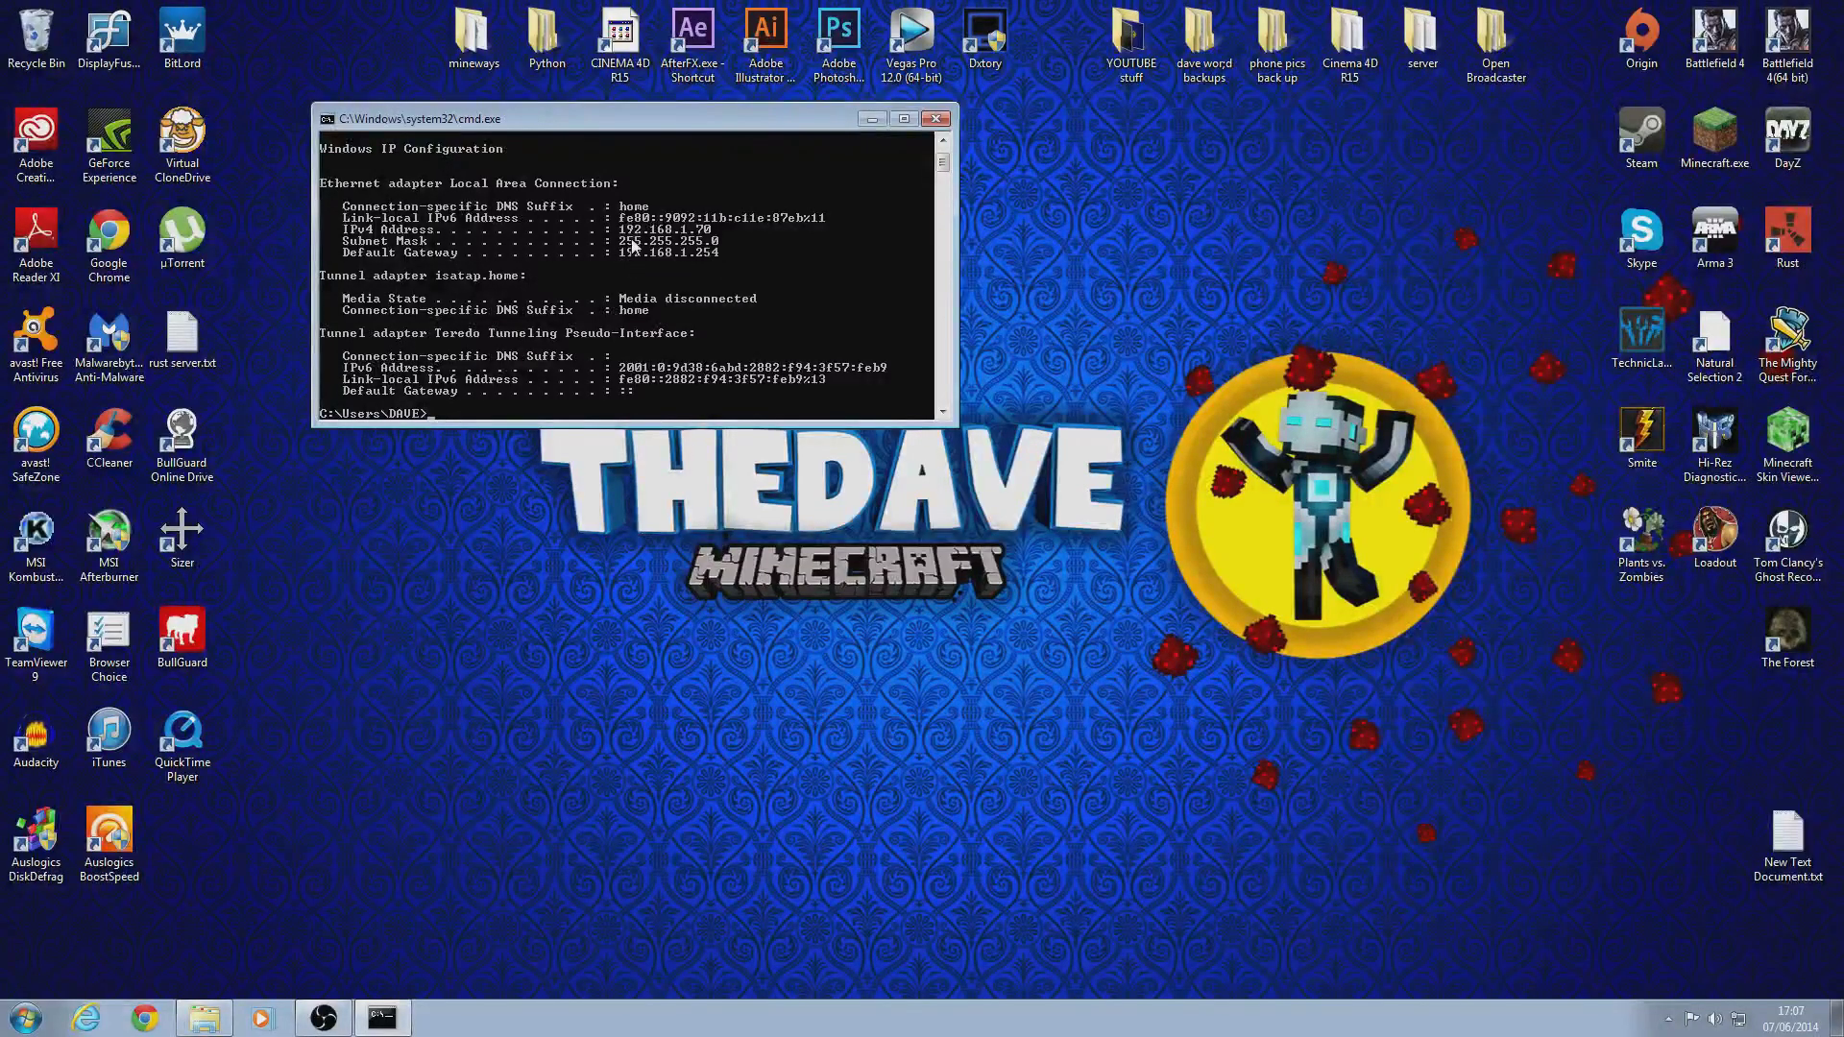
right_click(717, 256)
click(745, 262)
drag(716, 256, 628, 259)
key(cmd+c)
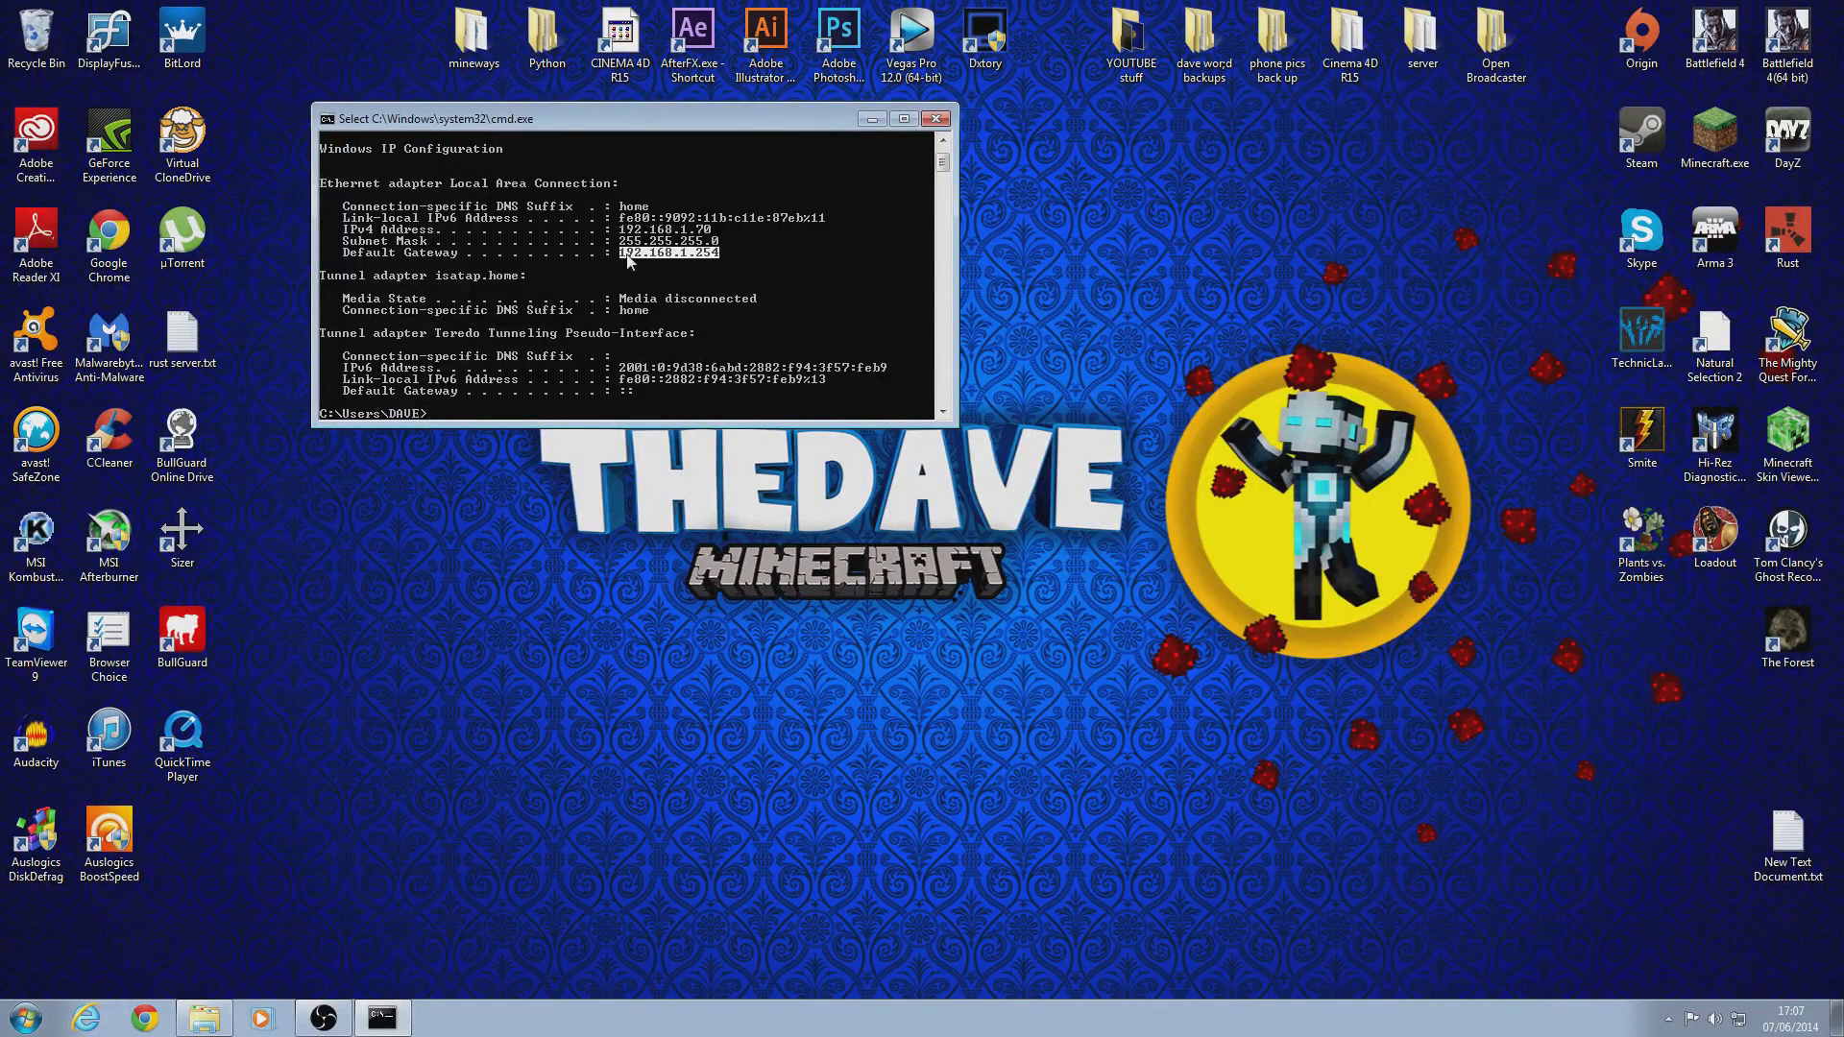
right_click(629, 260)
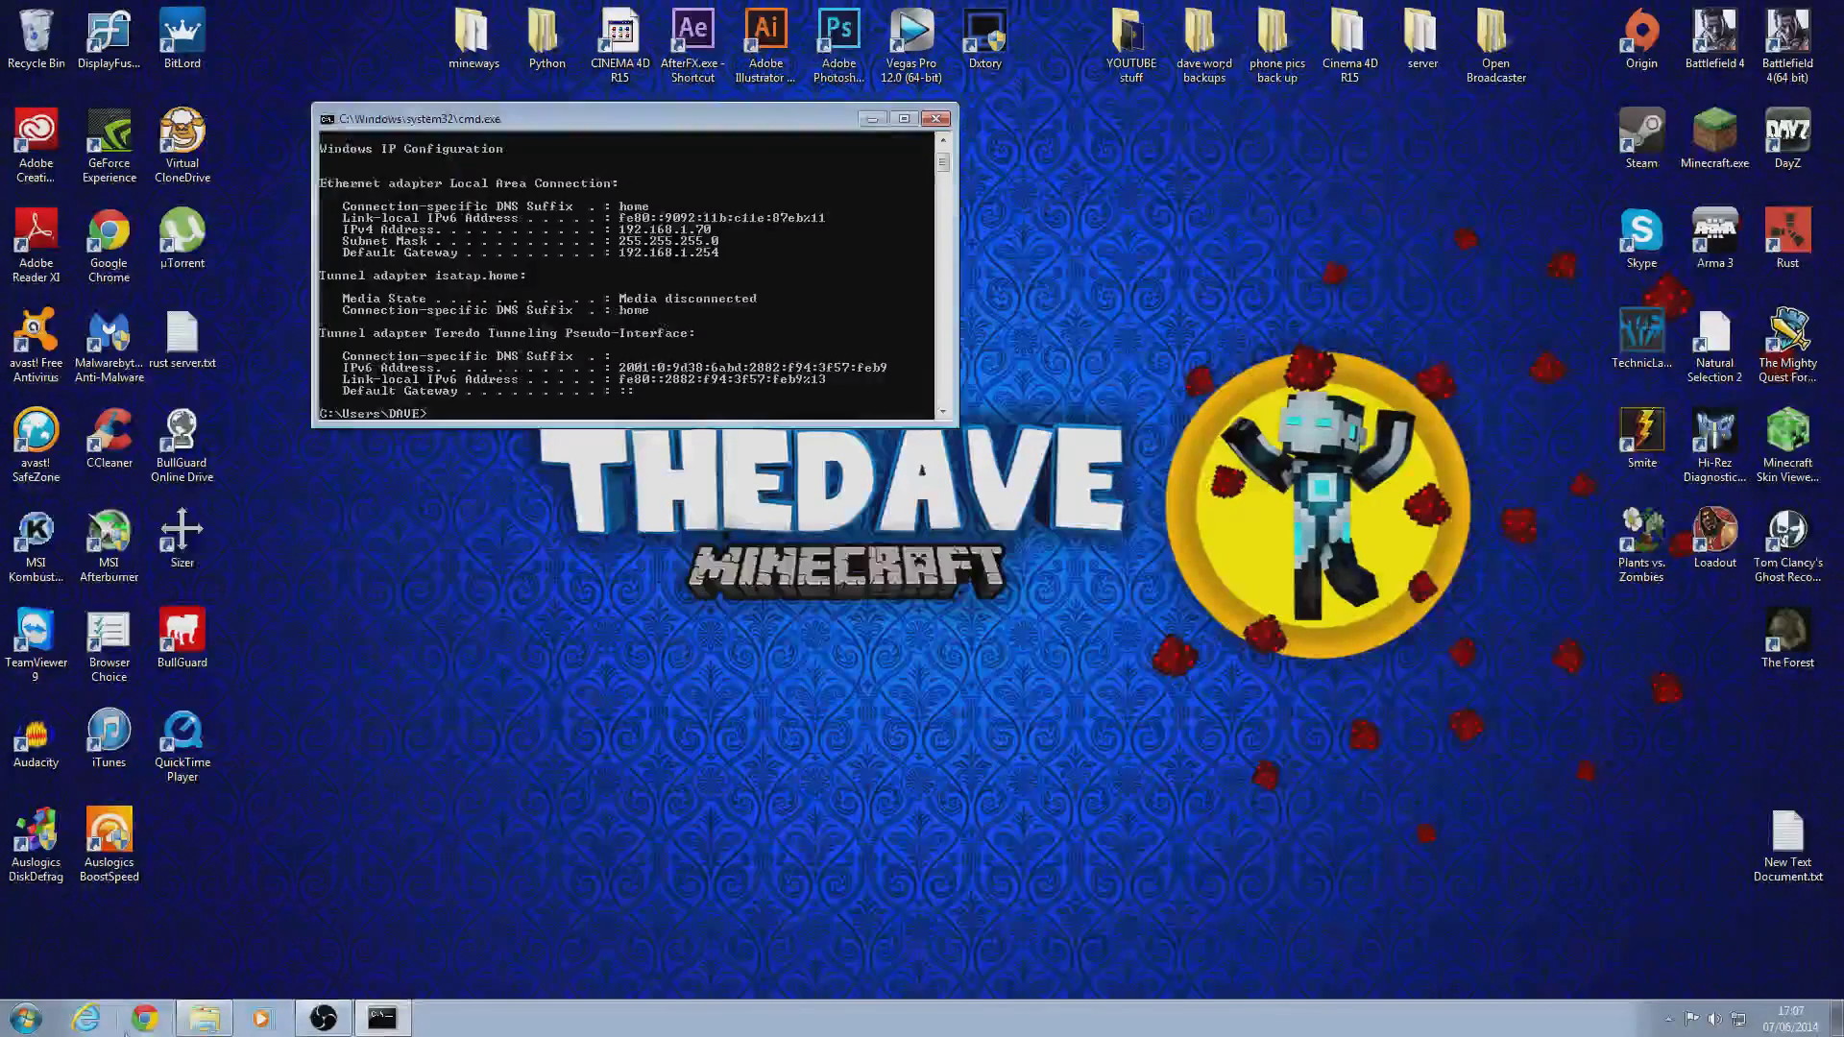
click(145, 1018)
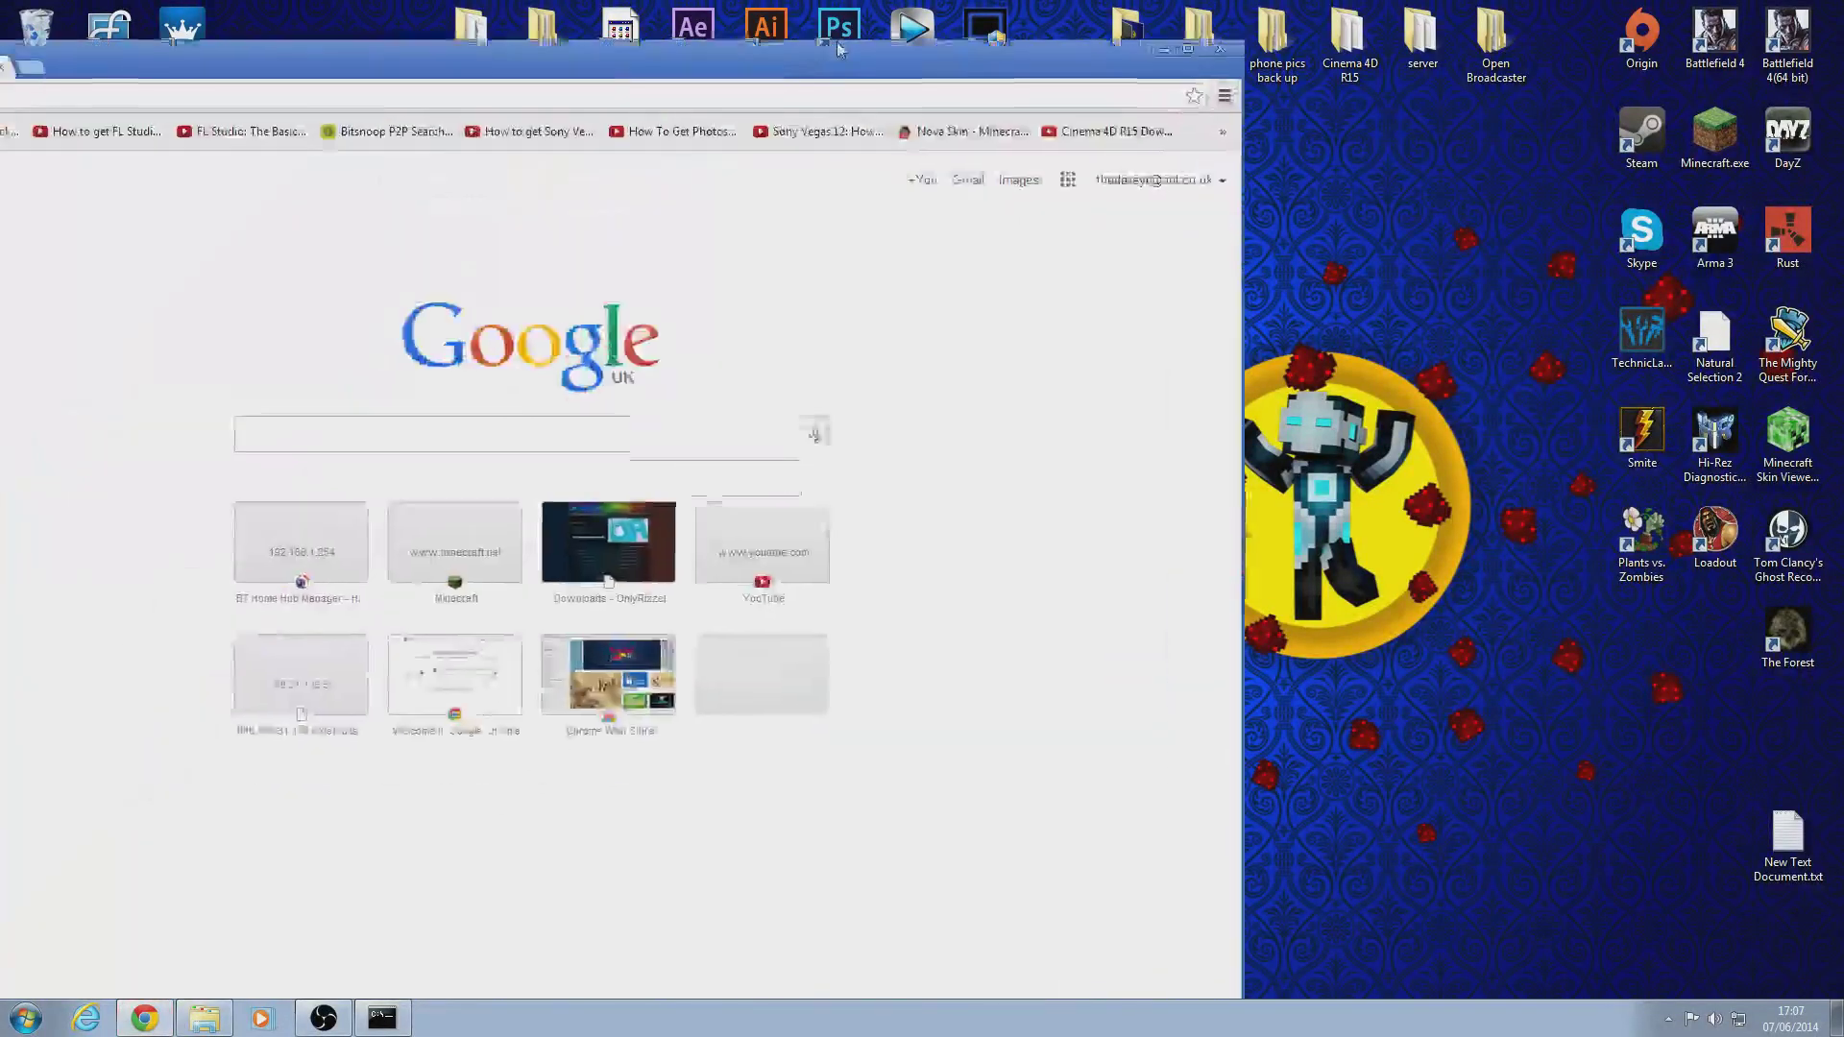
Load the router page at 192.168.1.254 in Chrome.
drag(1018, 46, 1141, 23)
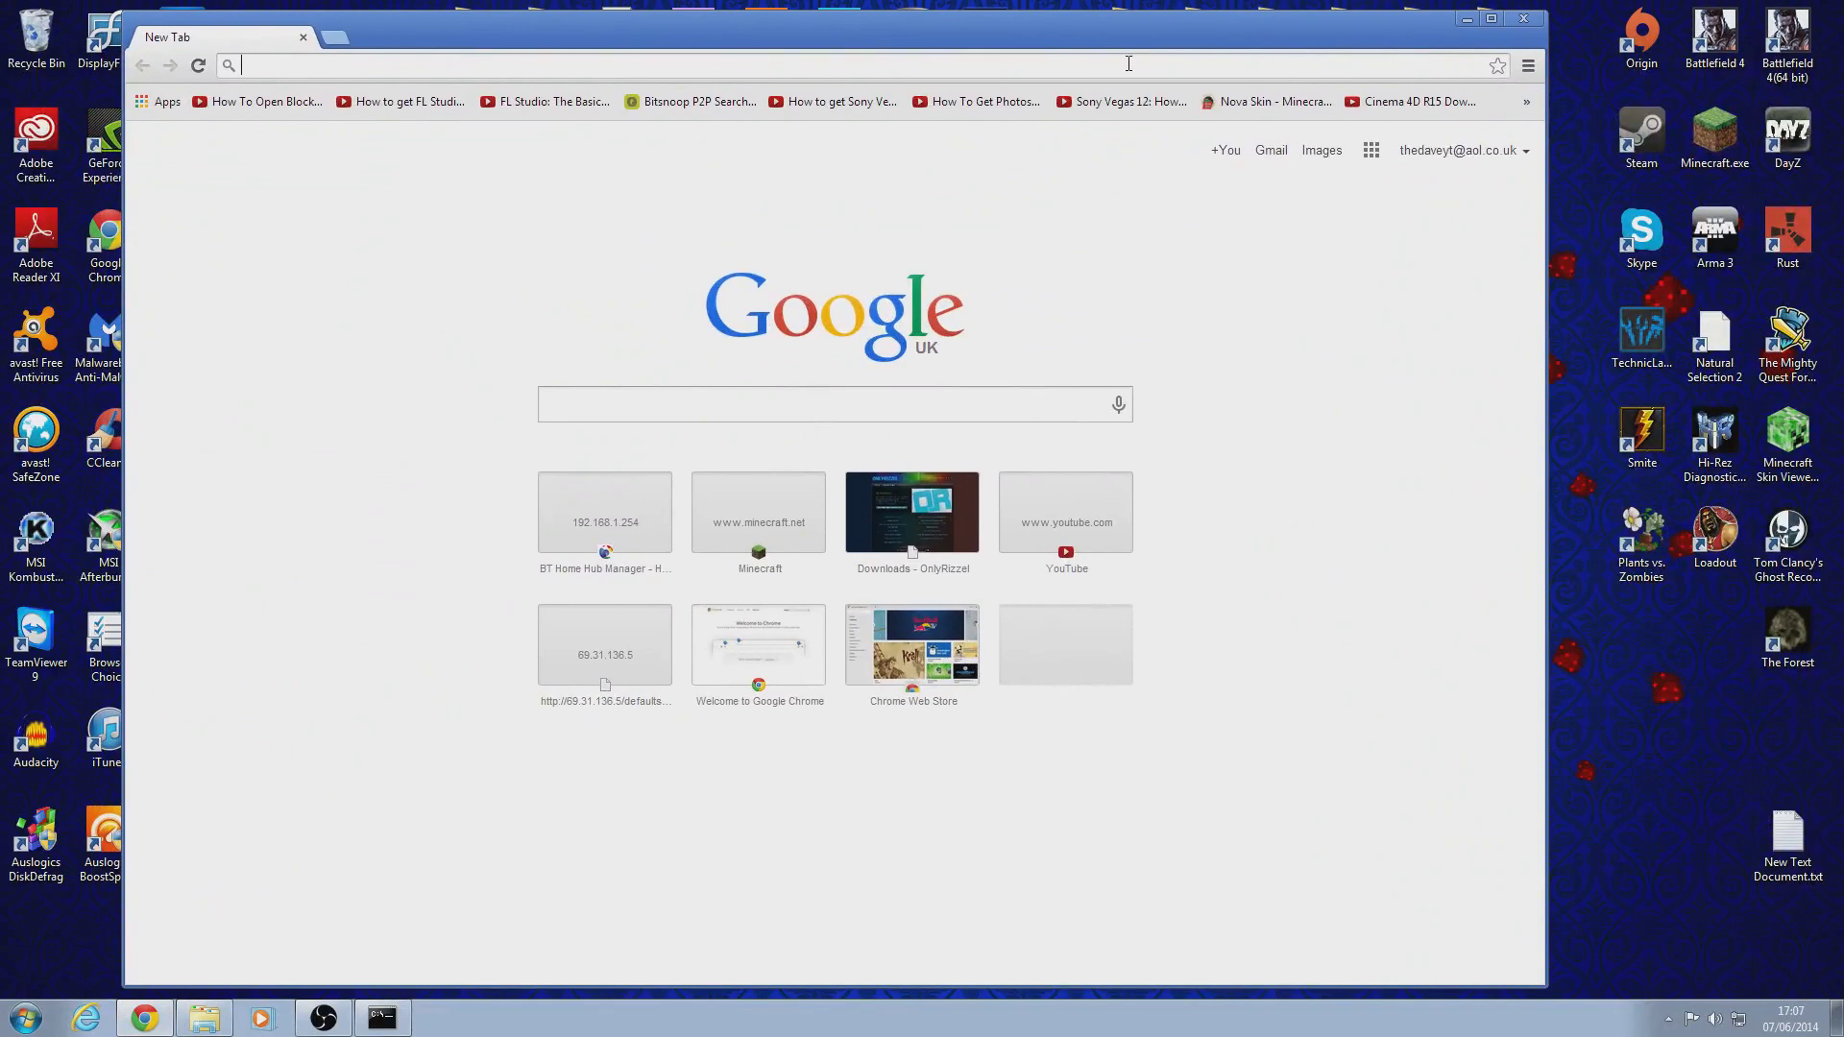
right_click(1128, 63)
click(1191, 154)
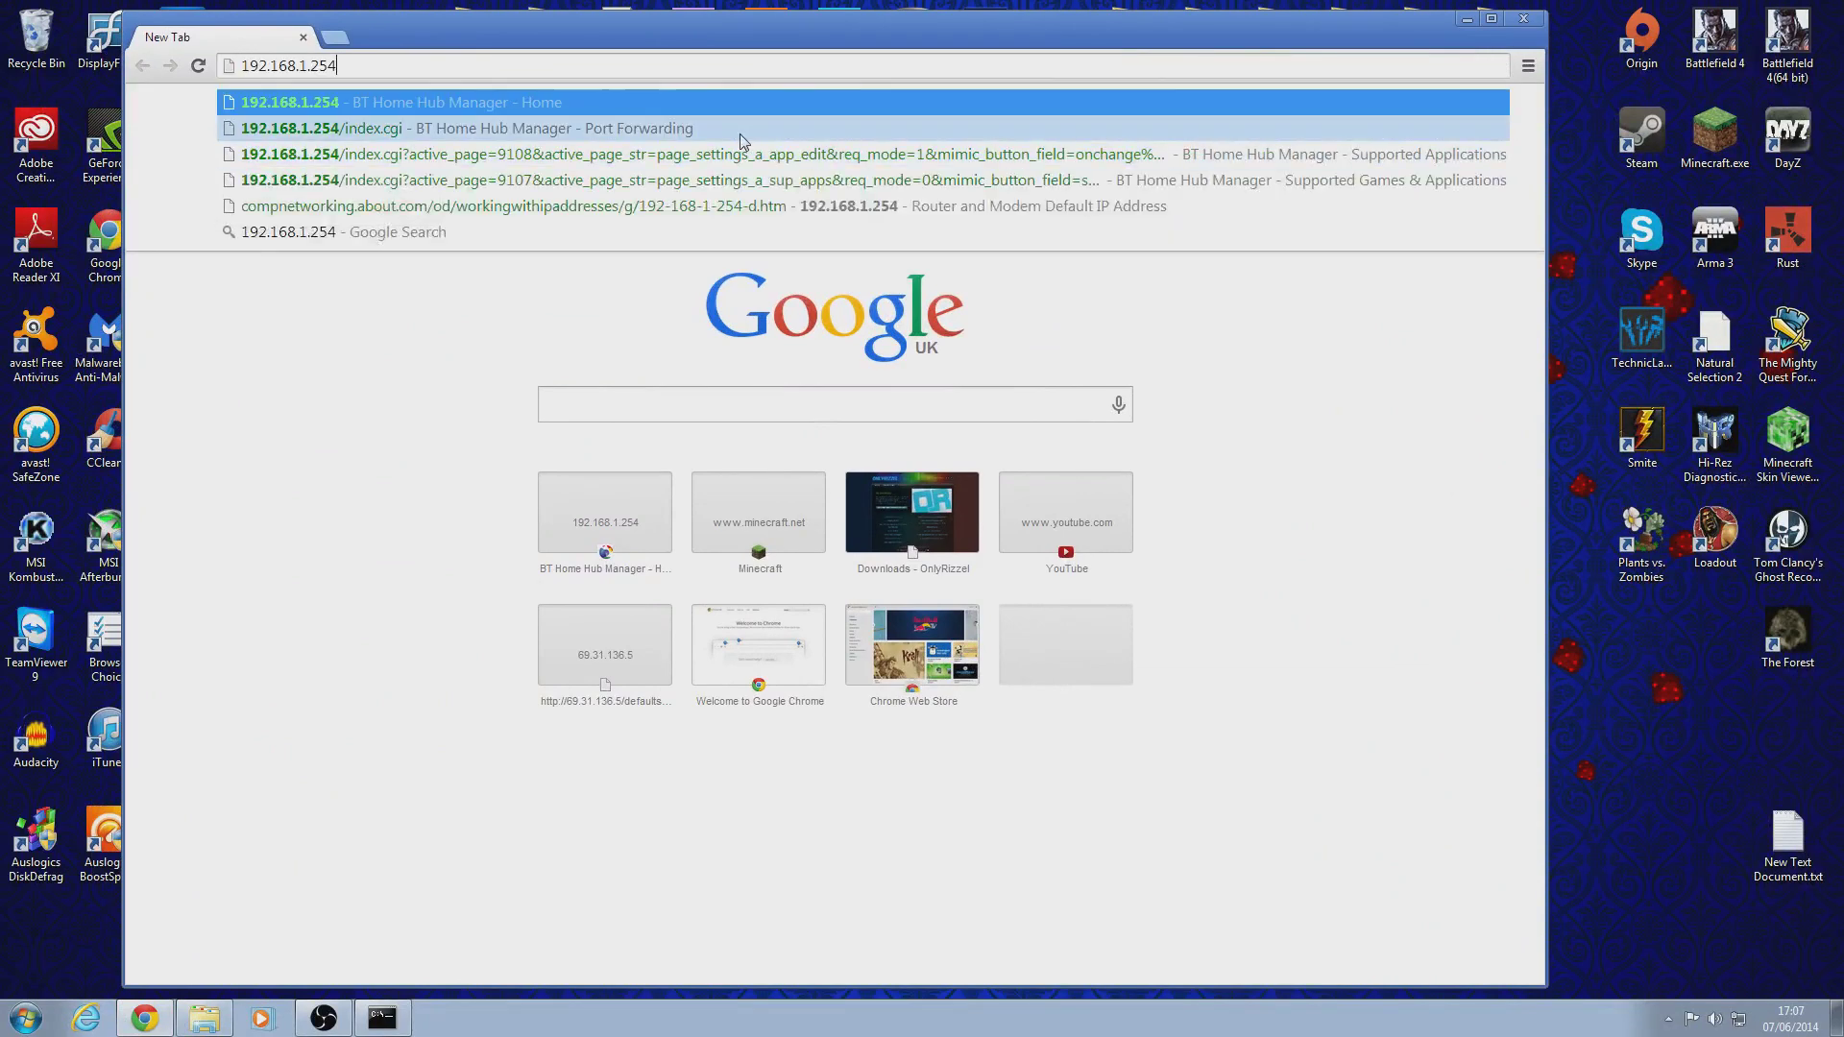
key(Return)
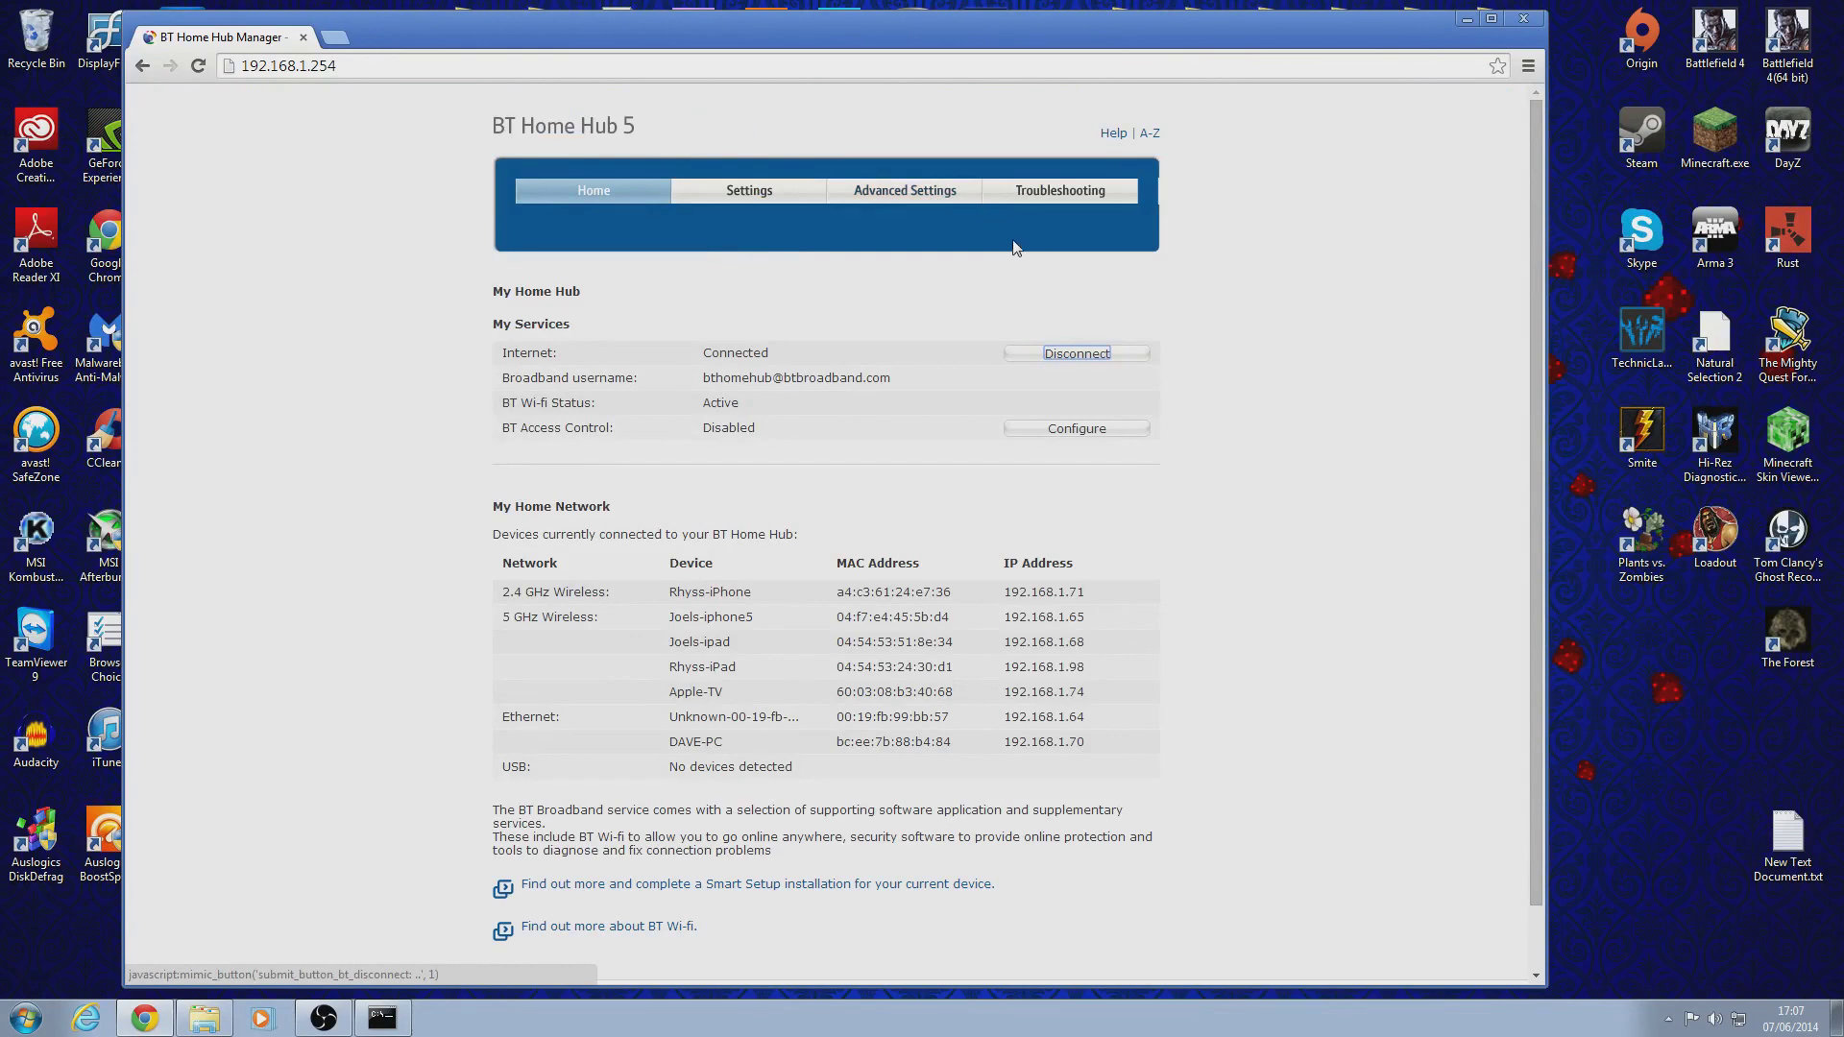
Log in to Advanced Settings and start a new game under Port Forwarding's supported games.
click(918, 198)
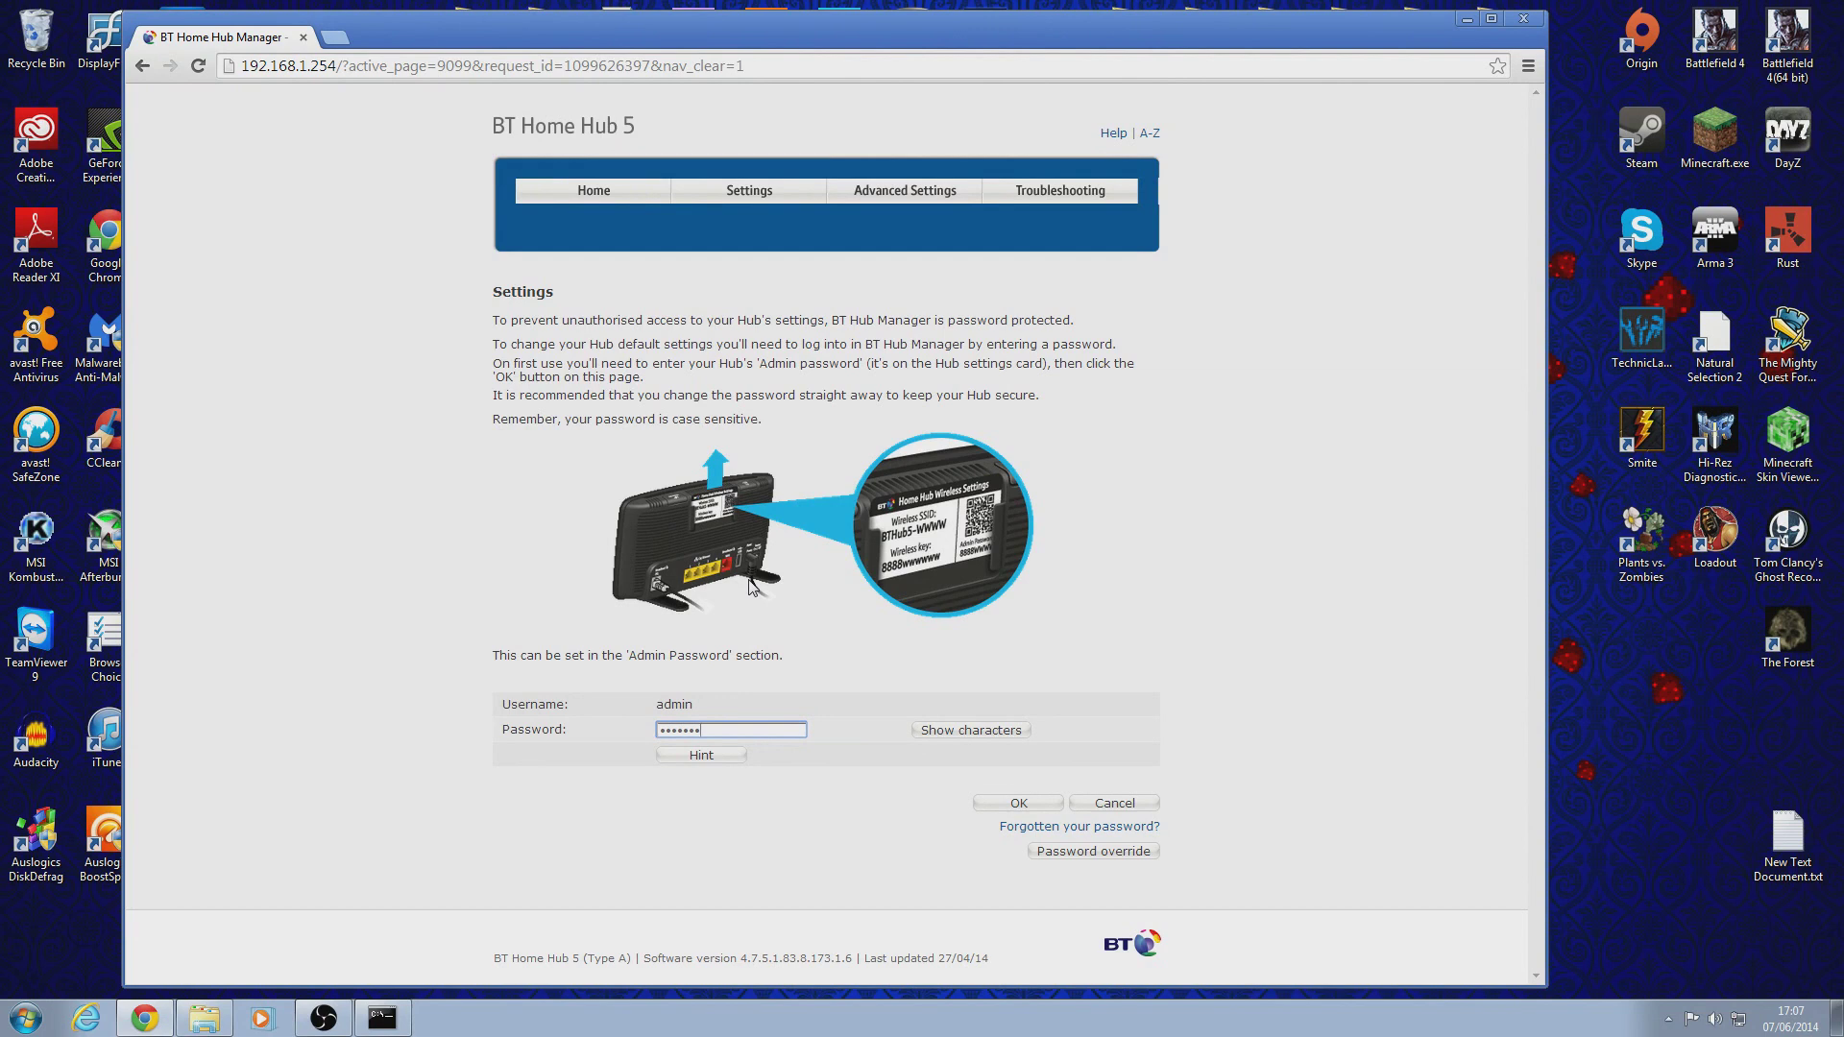
click(1018, 803)
click(633, 405)
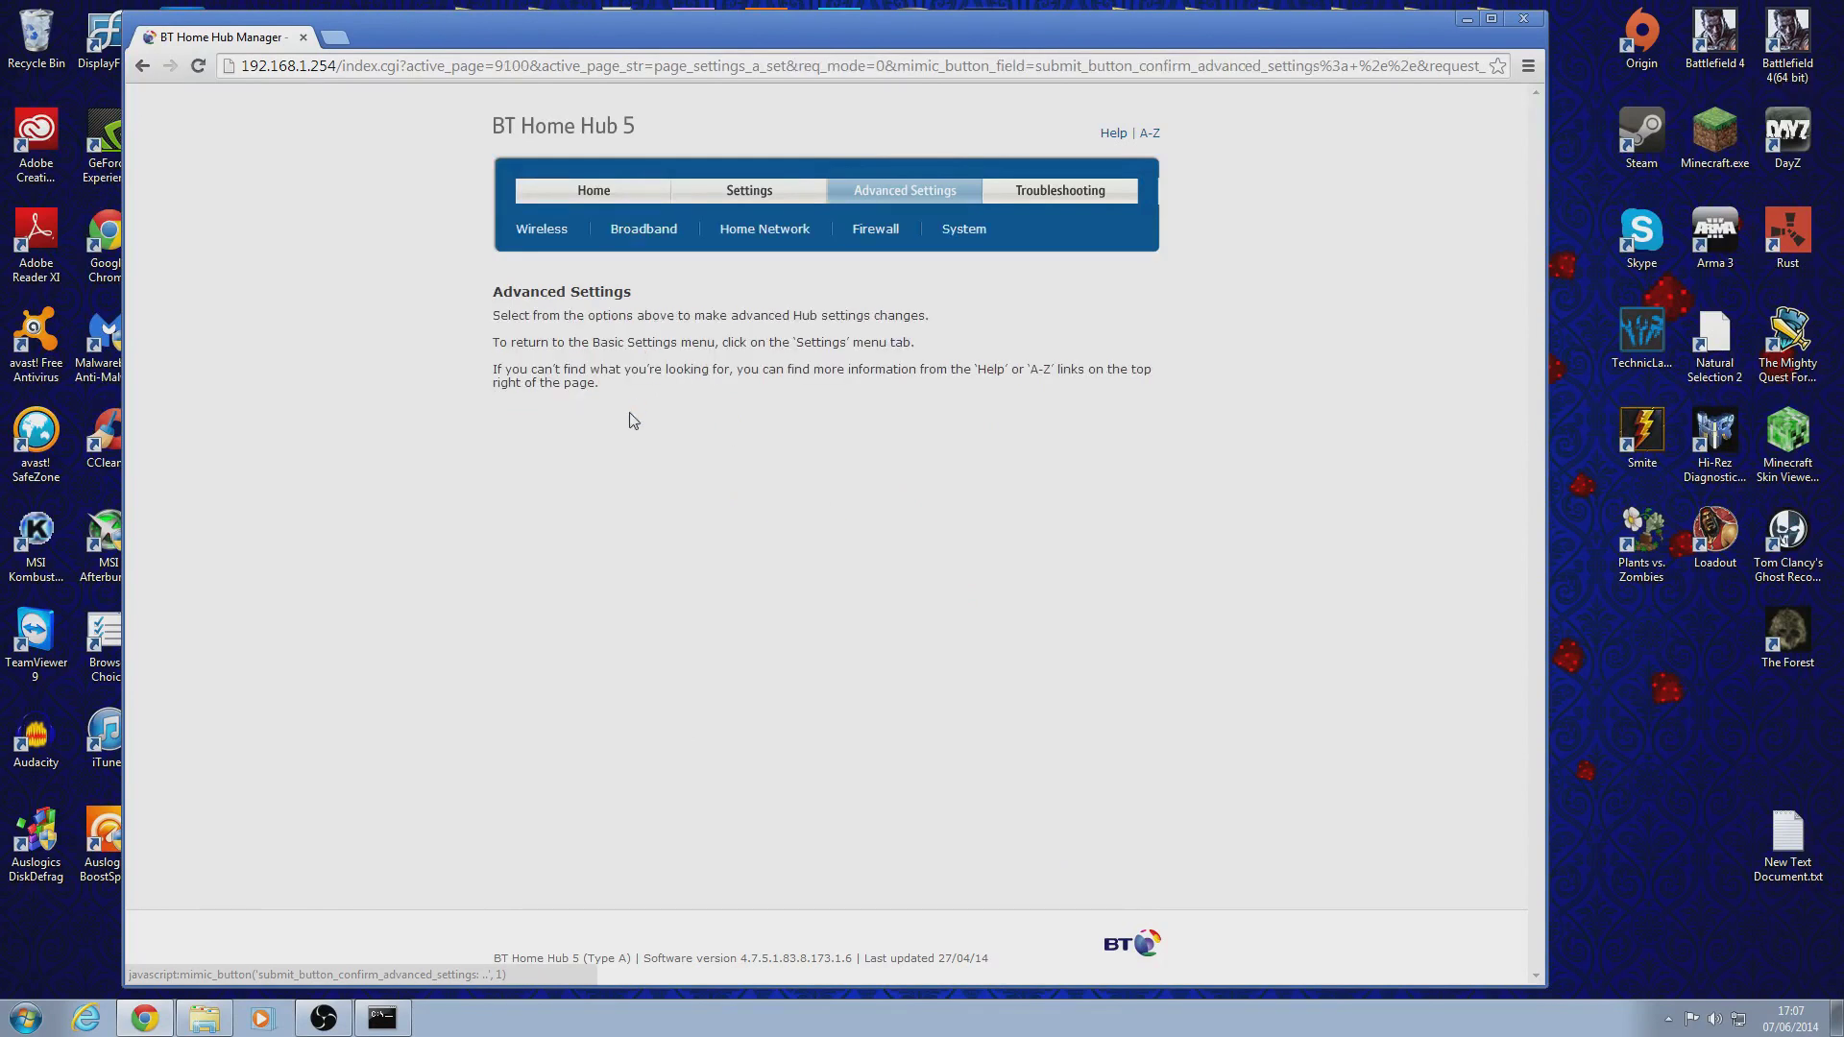
click(878, 241)
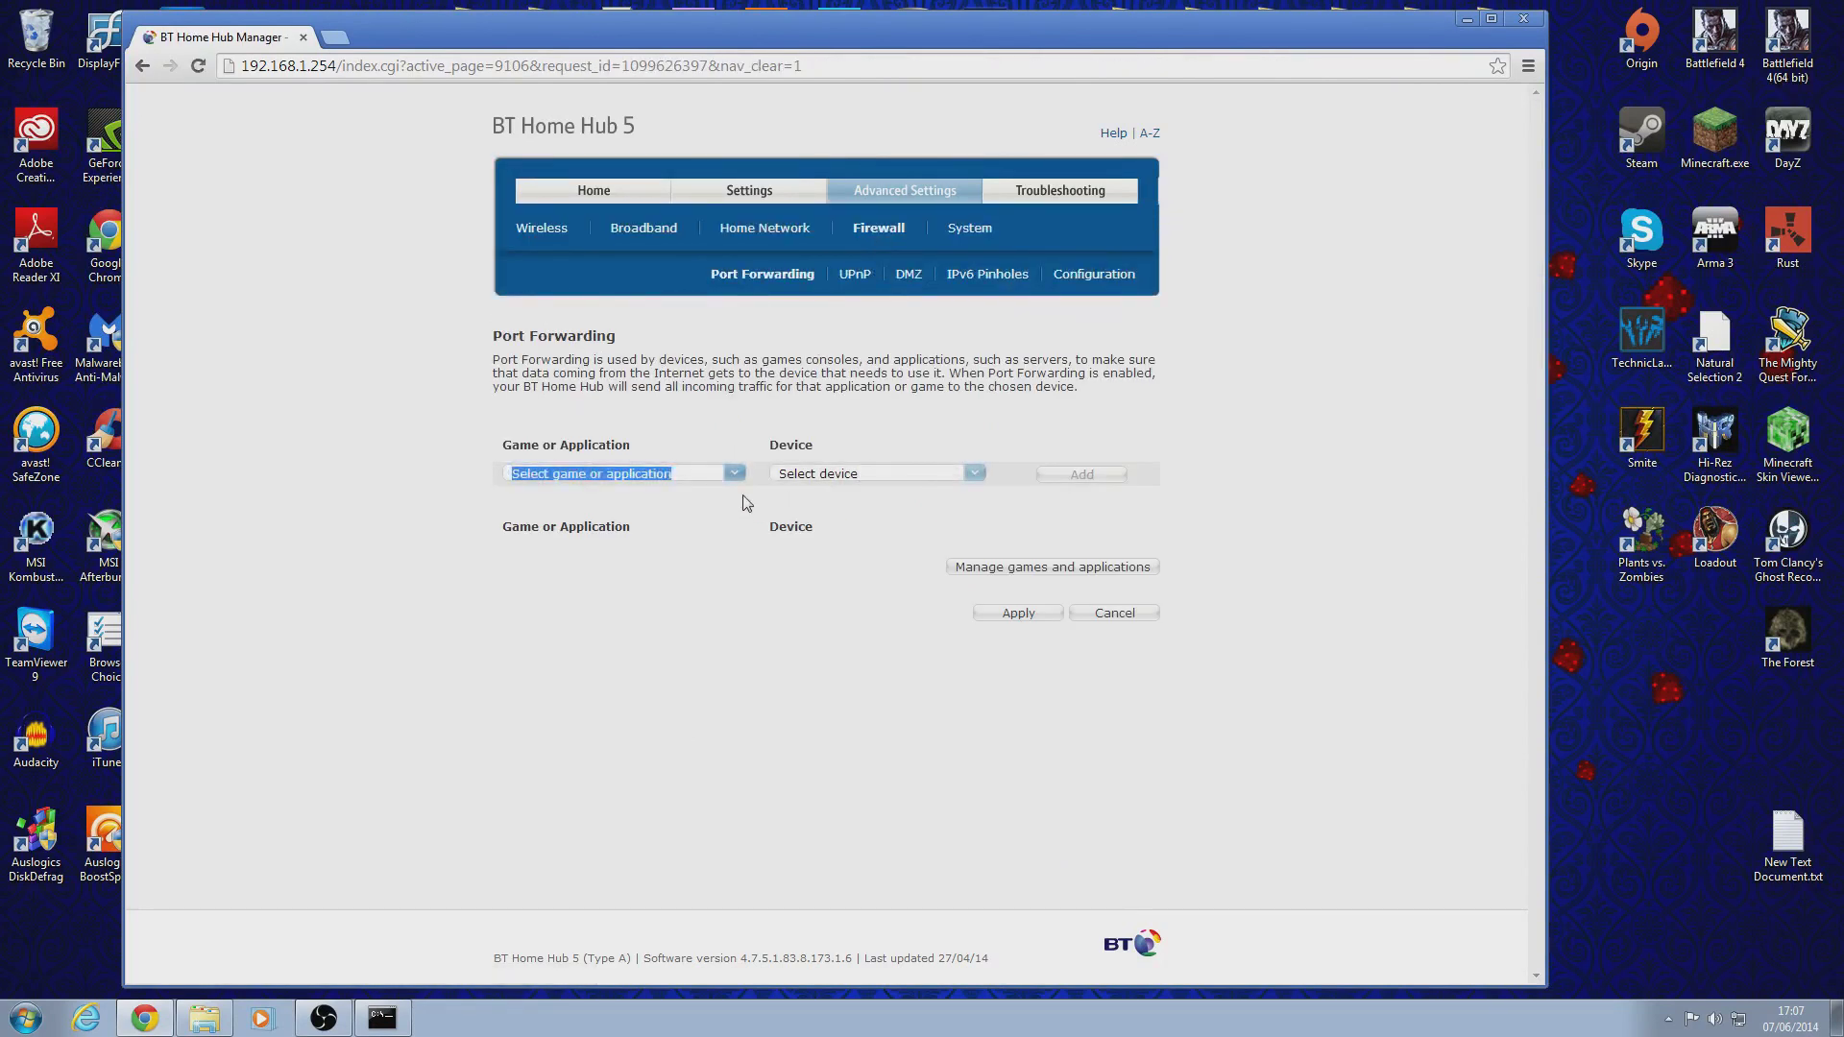
click(989, 574)
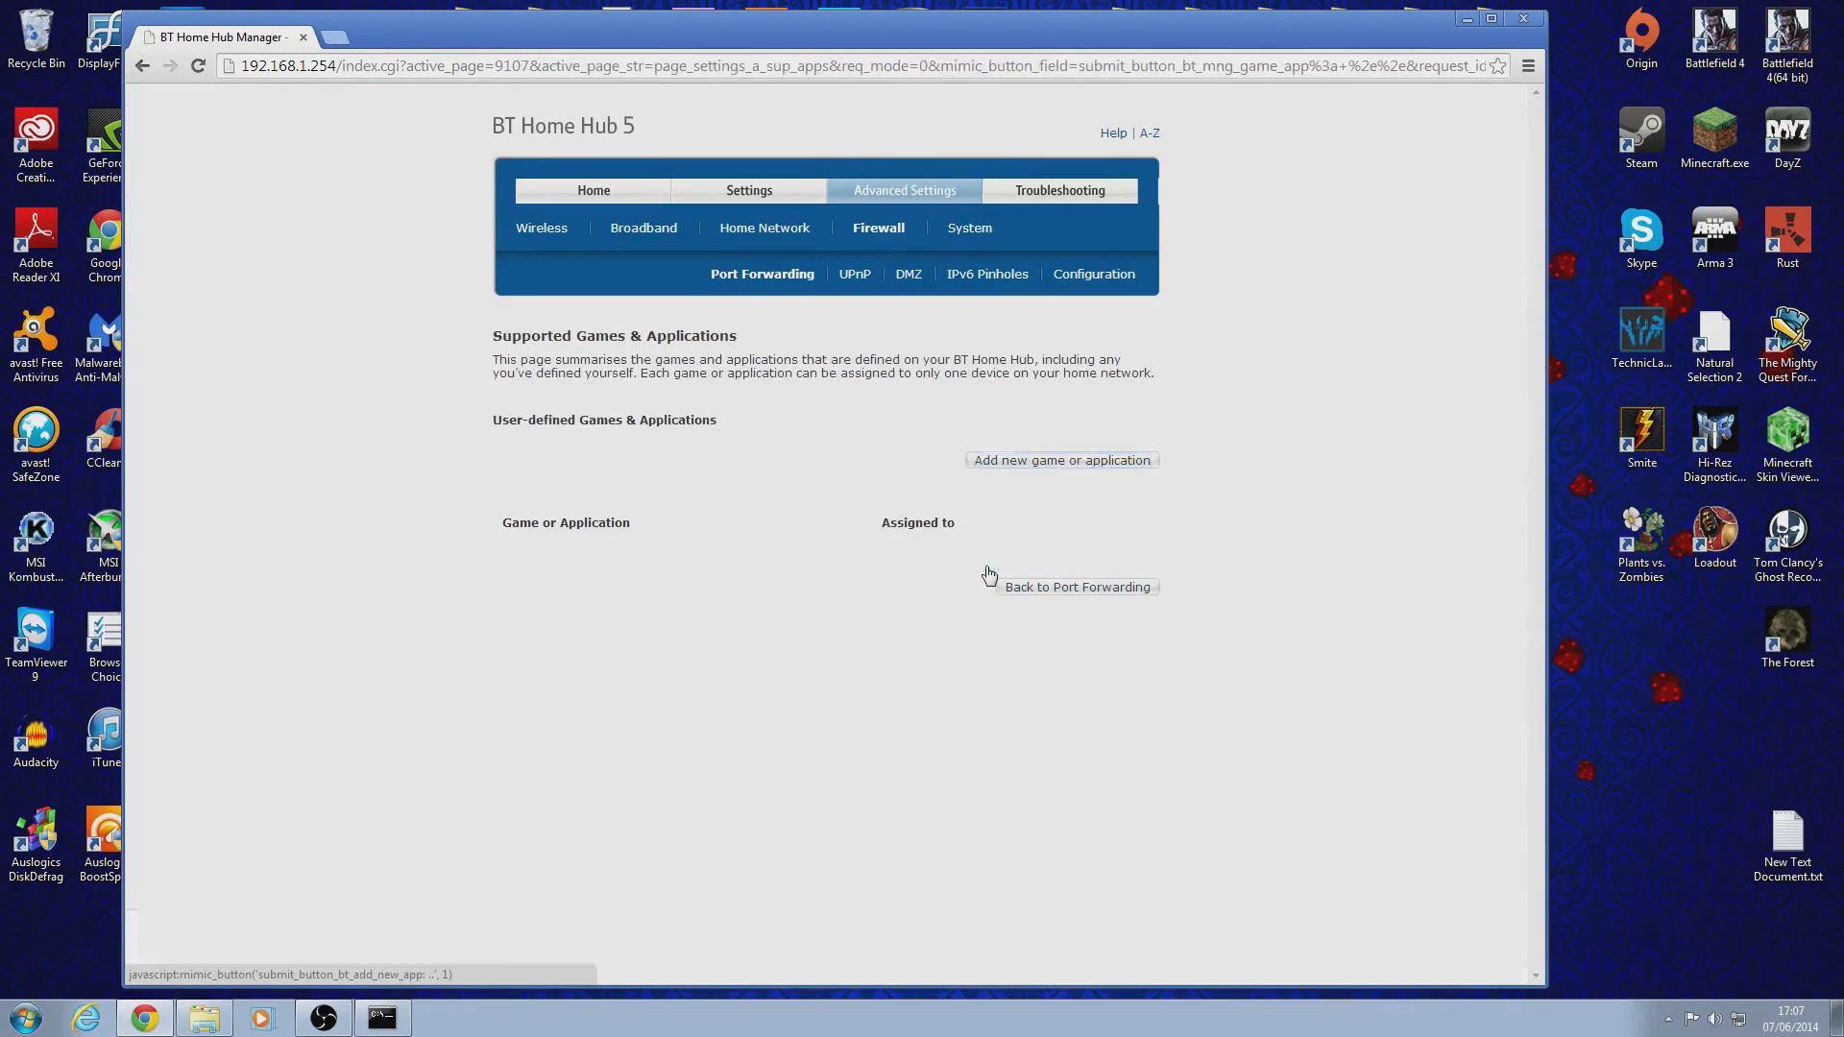
click(1024, 466)
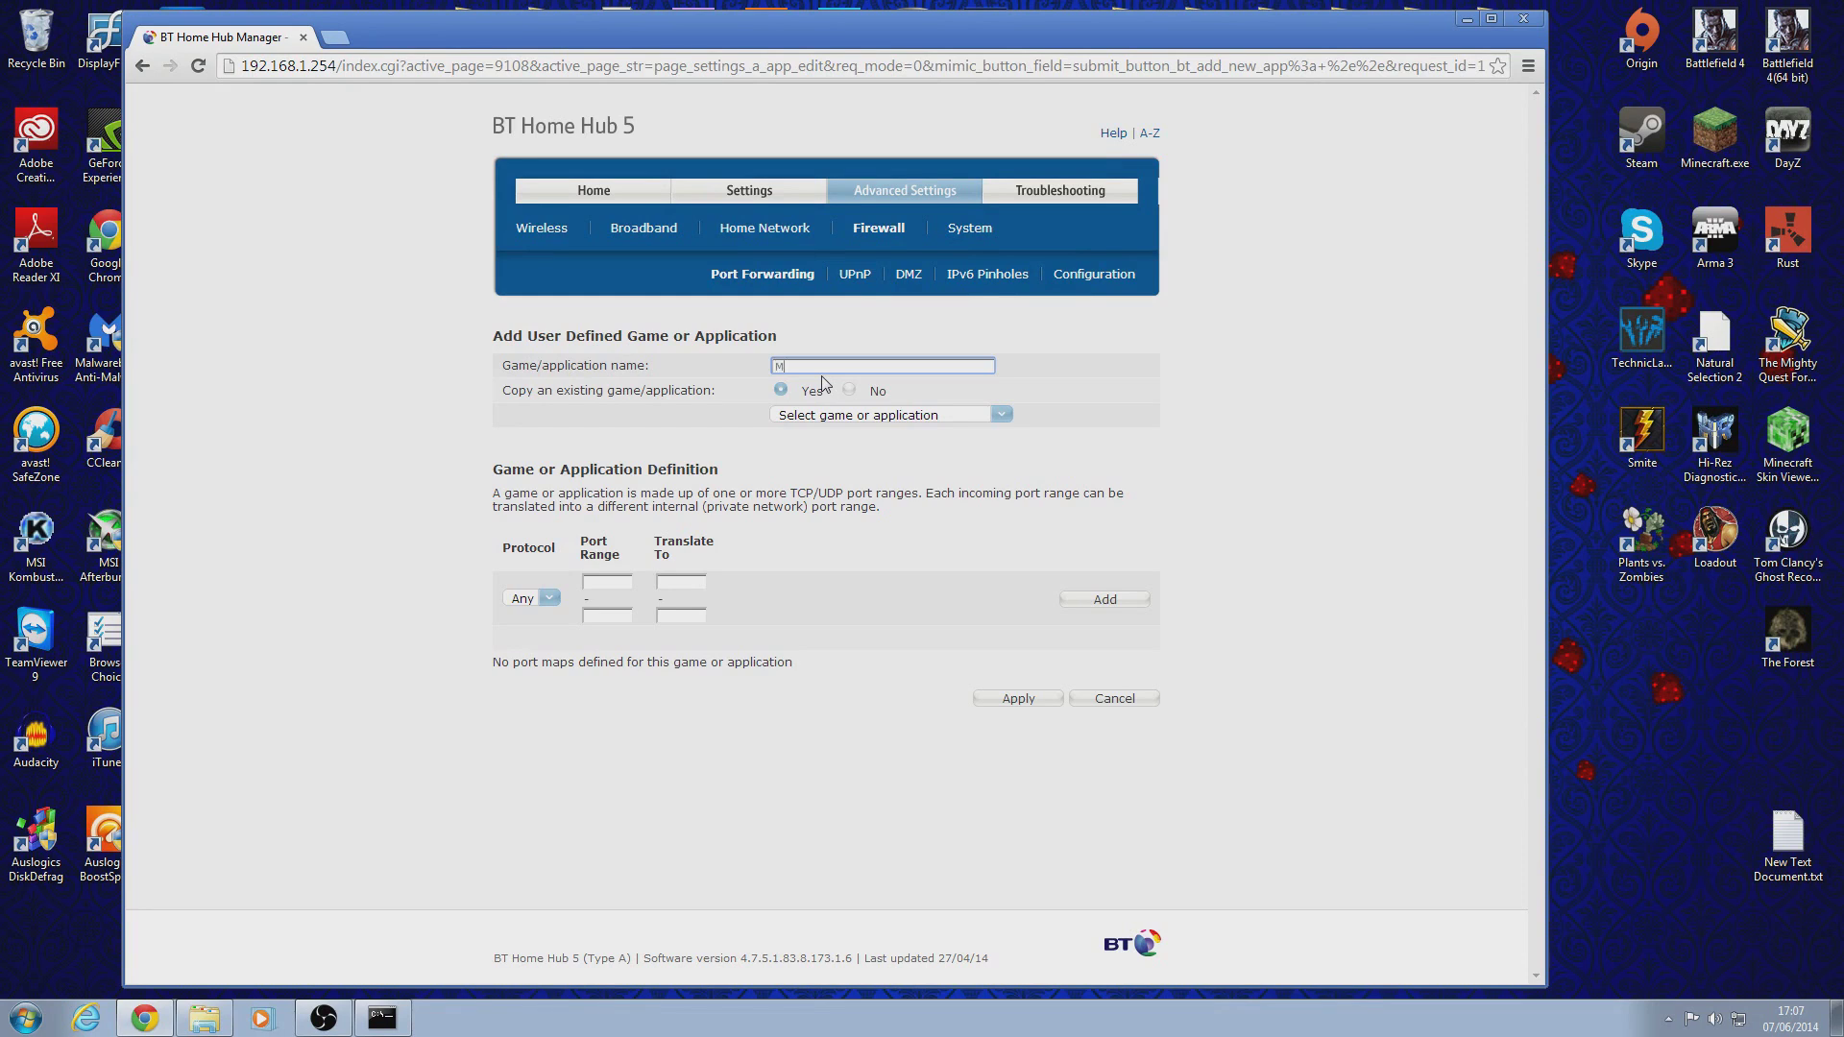
Name the new application Minecraft without copying an existing game definition.
text(M)
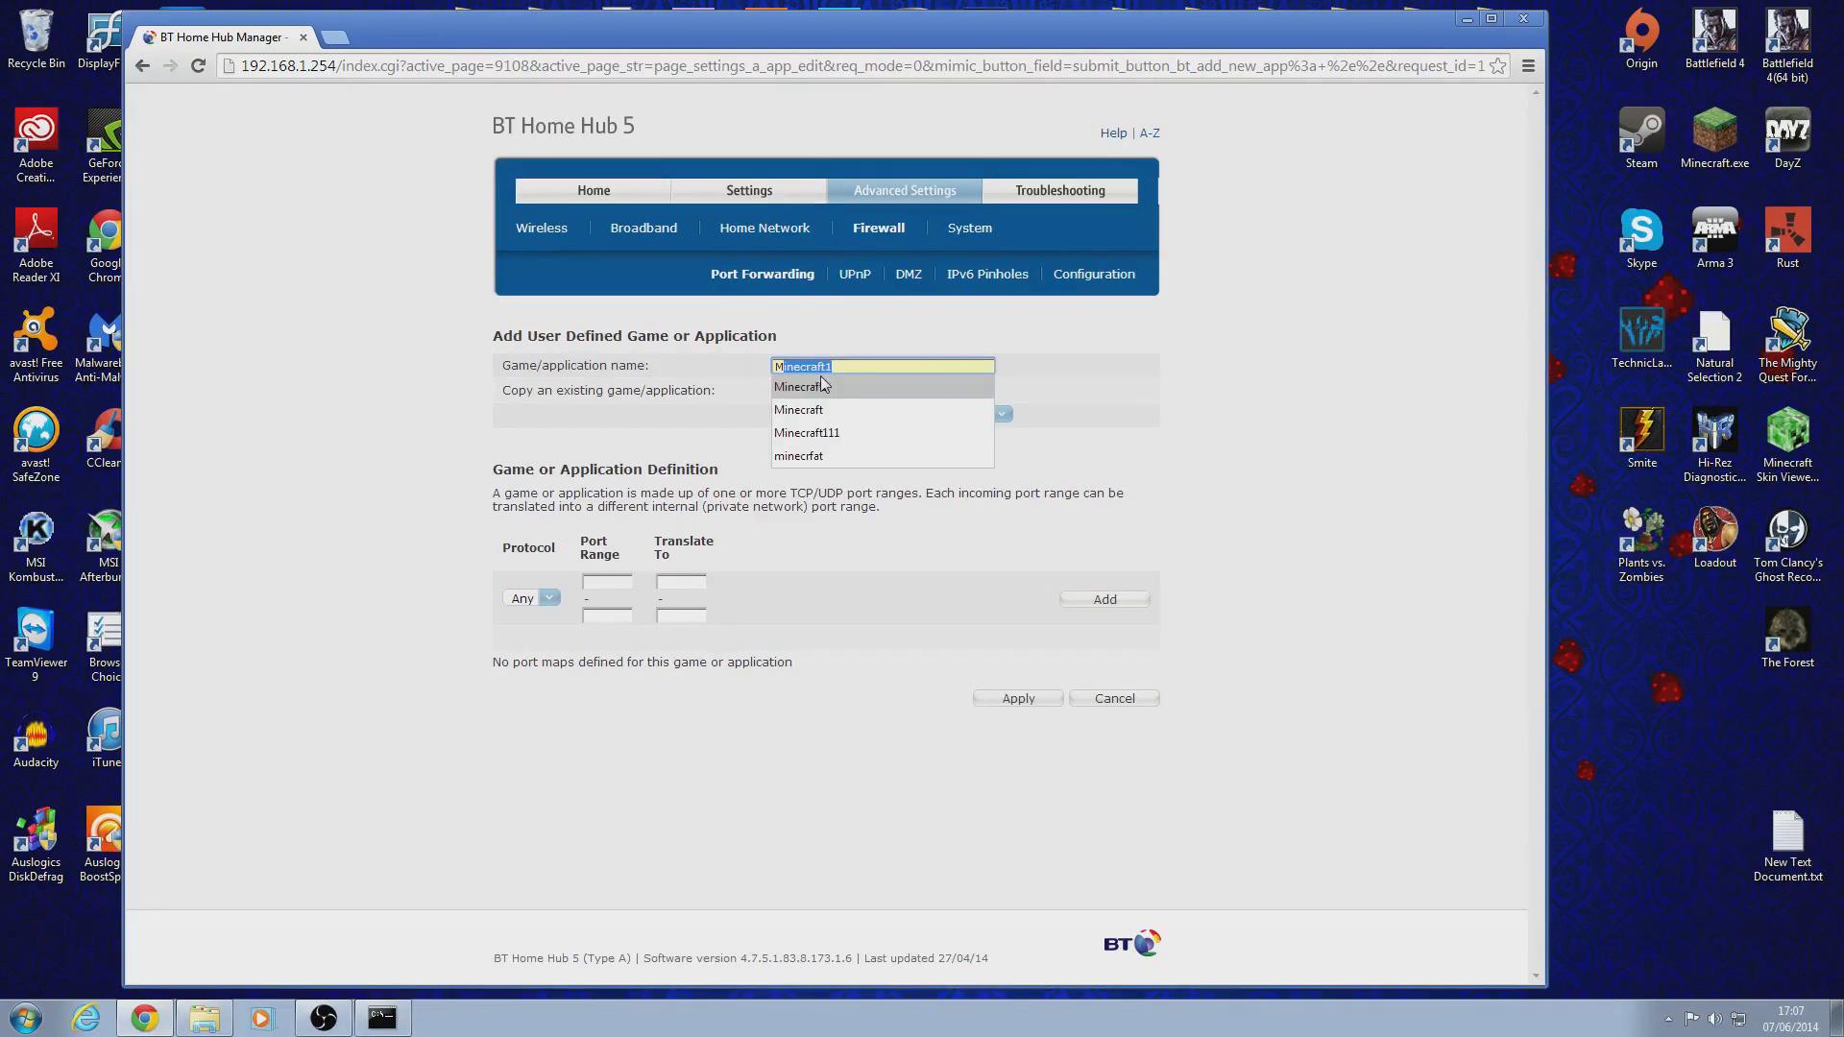
click(804, 410)
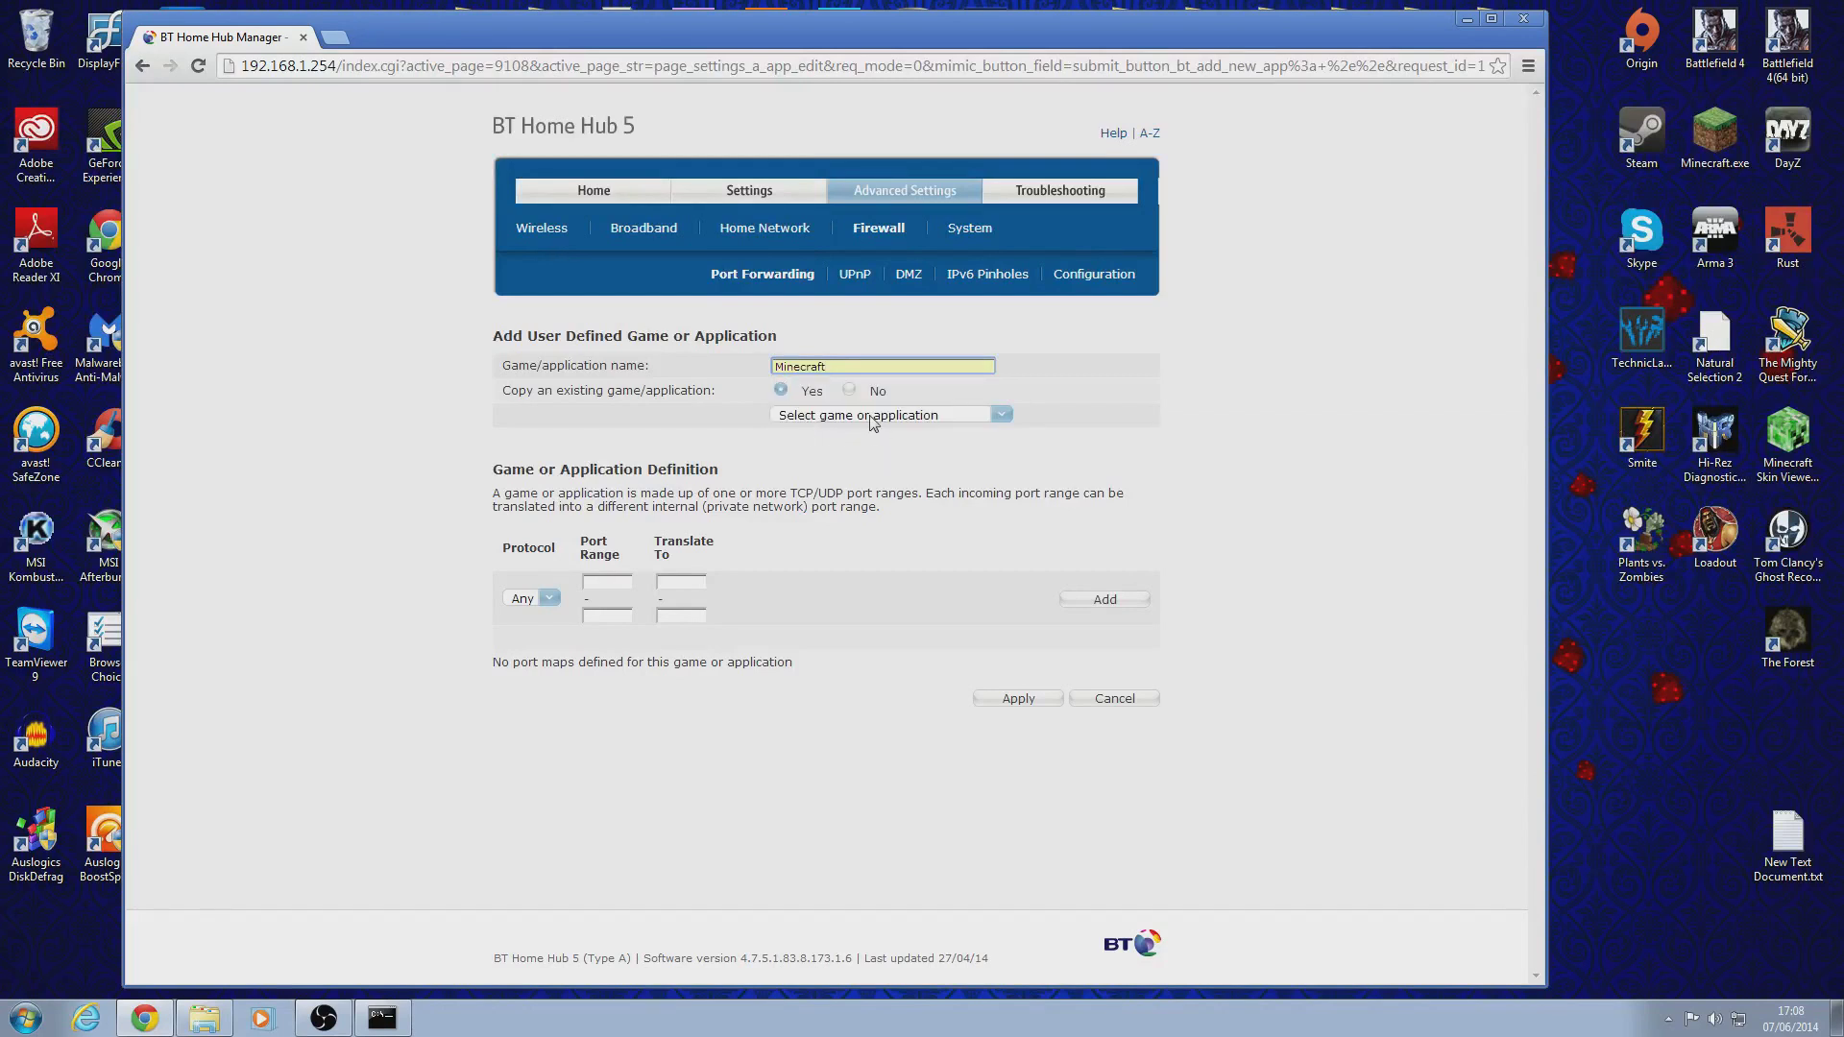
click(849, 390)
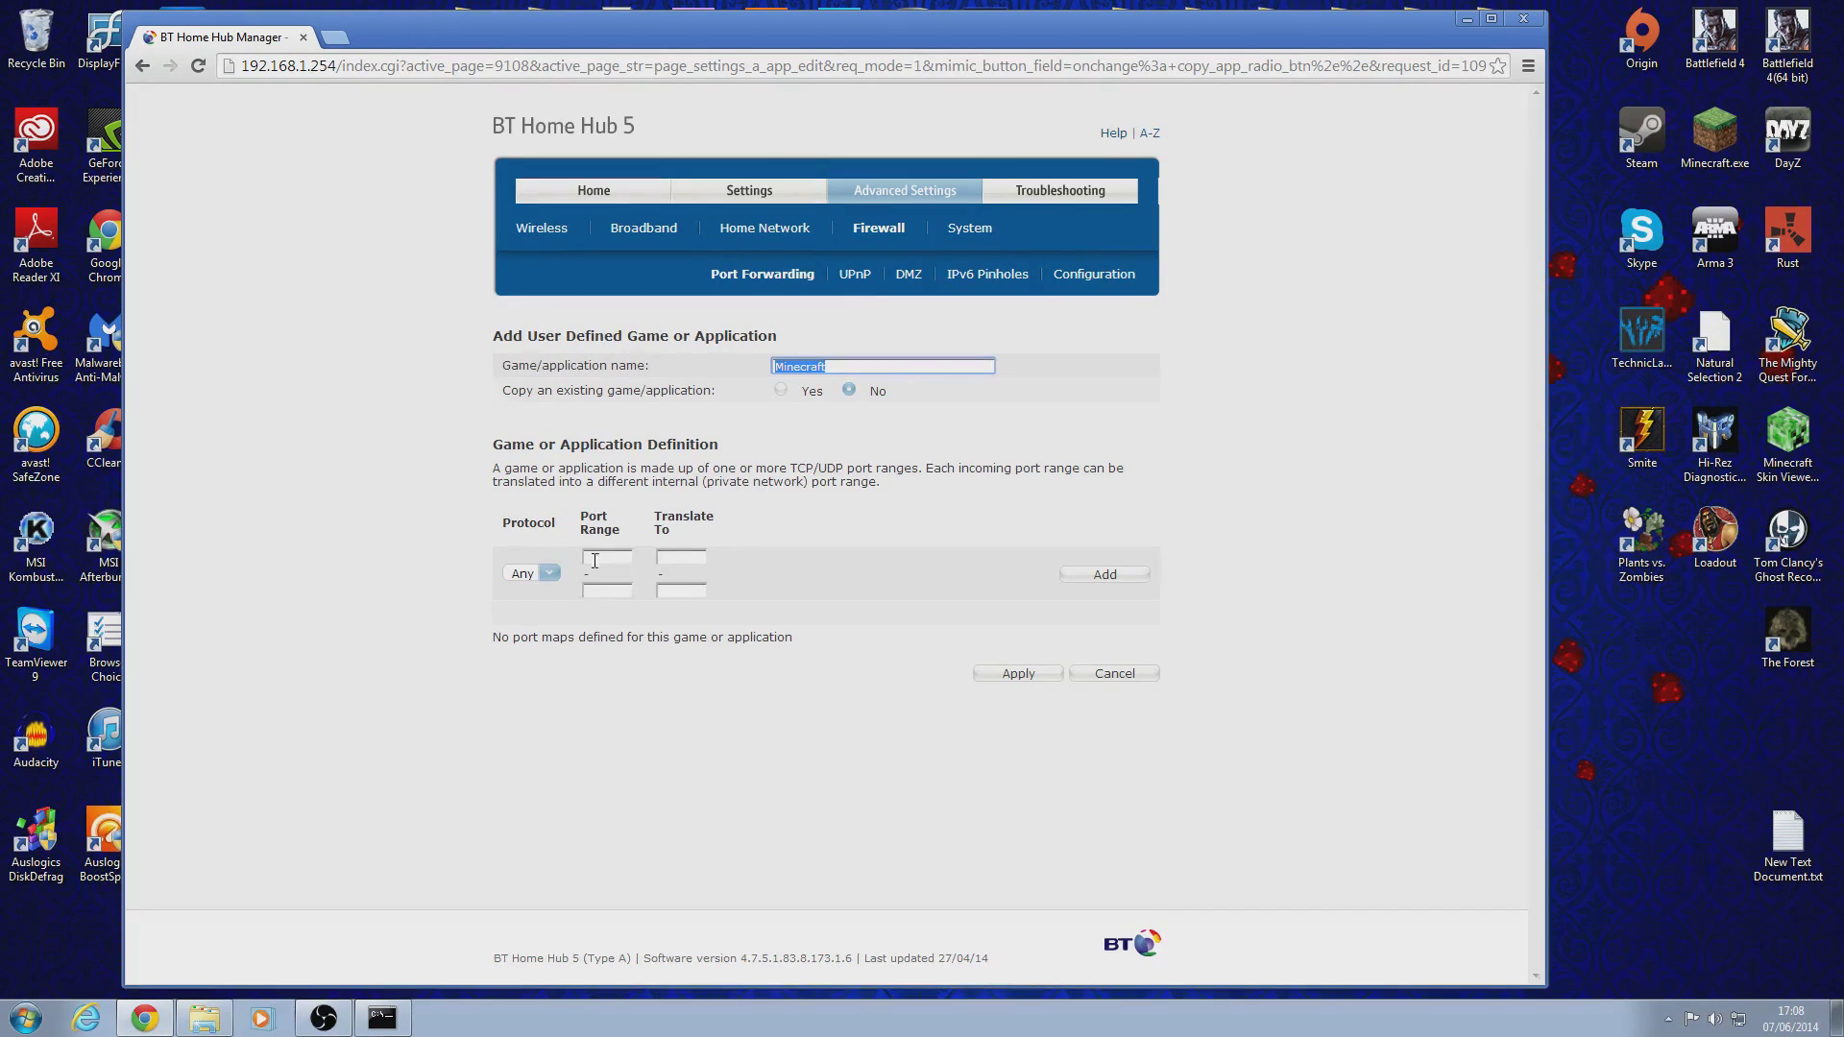
click(553, 583)
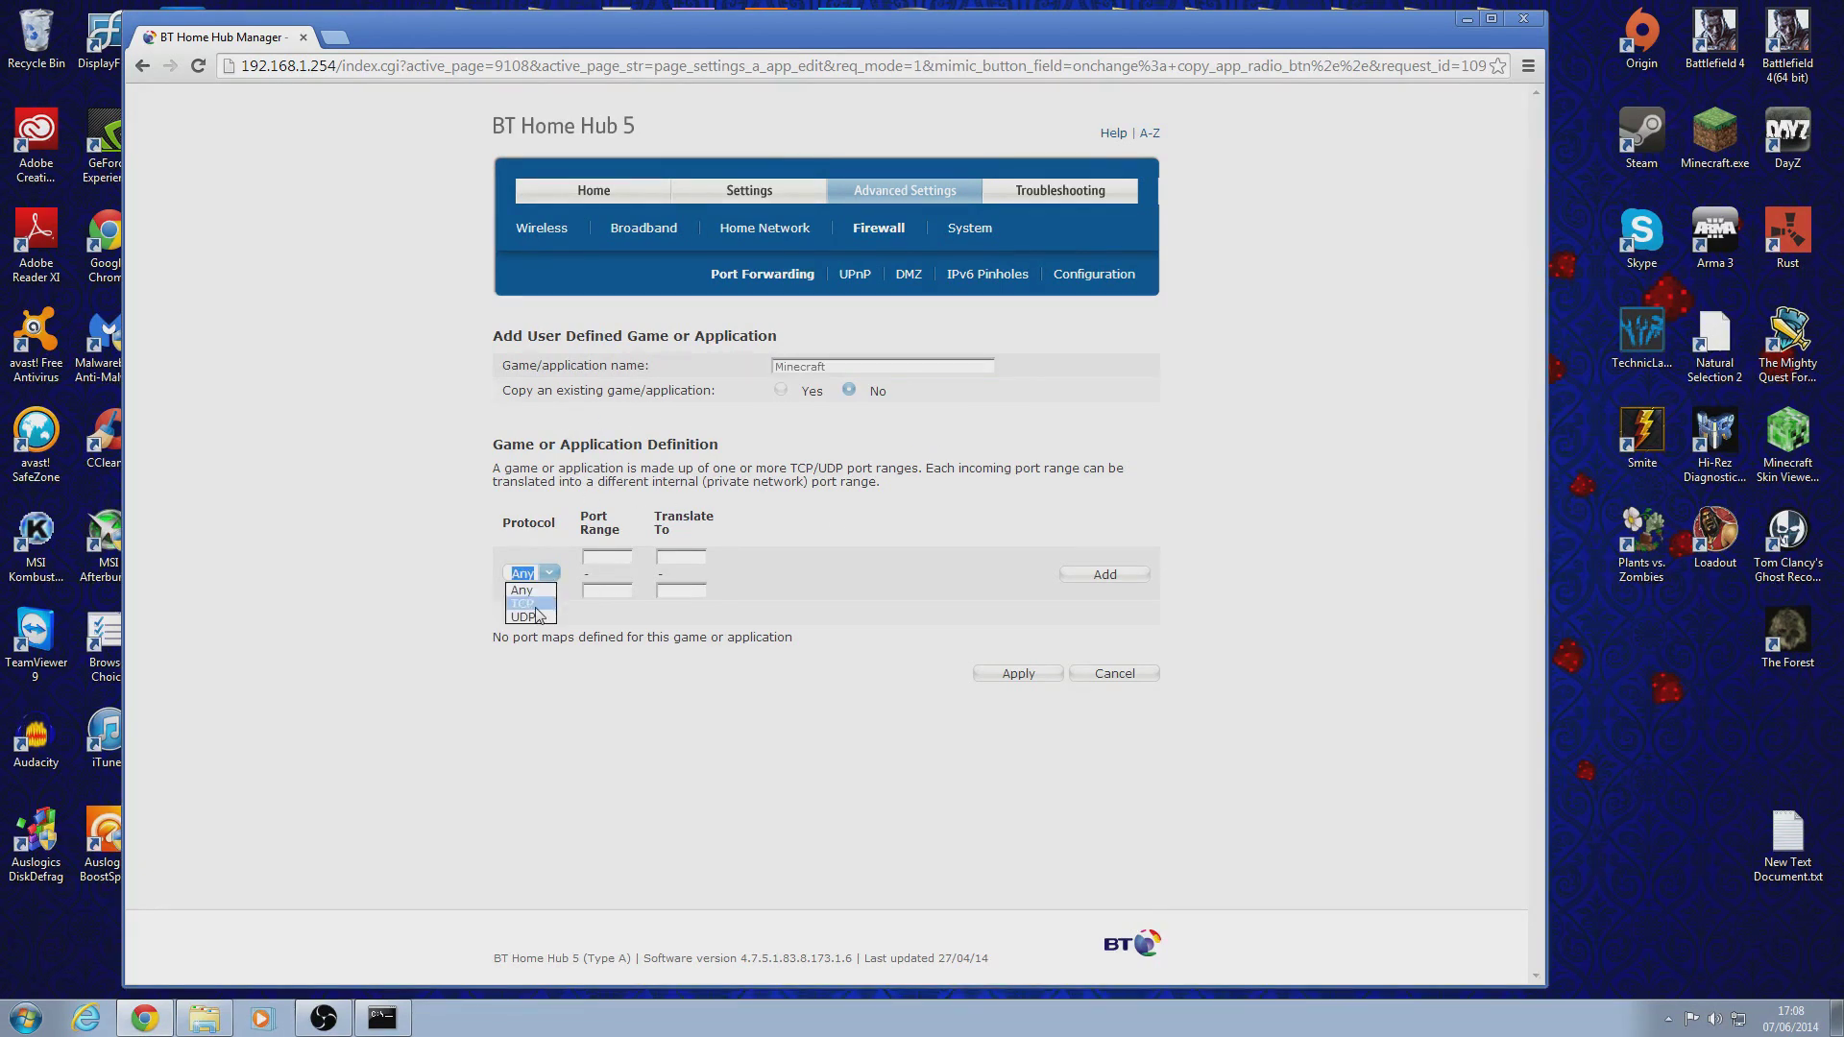
click(535, 605)
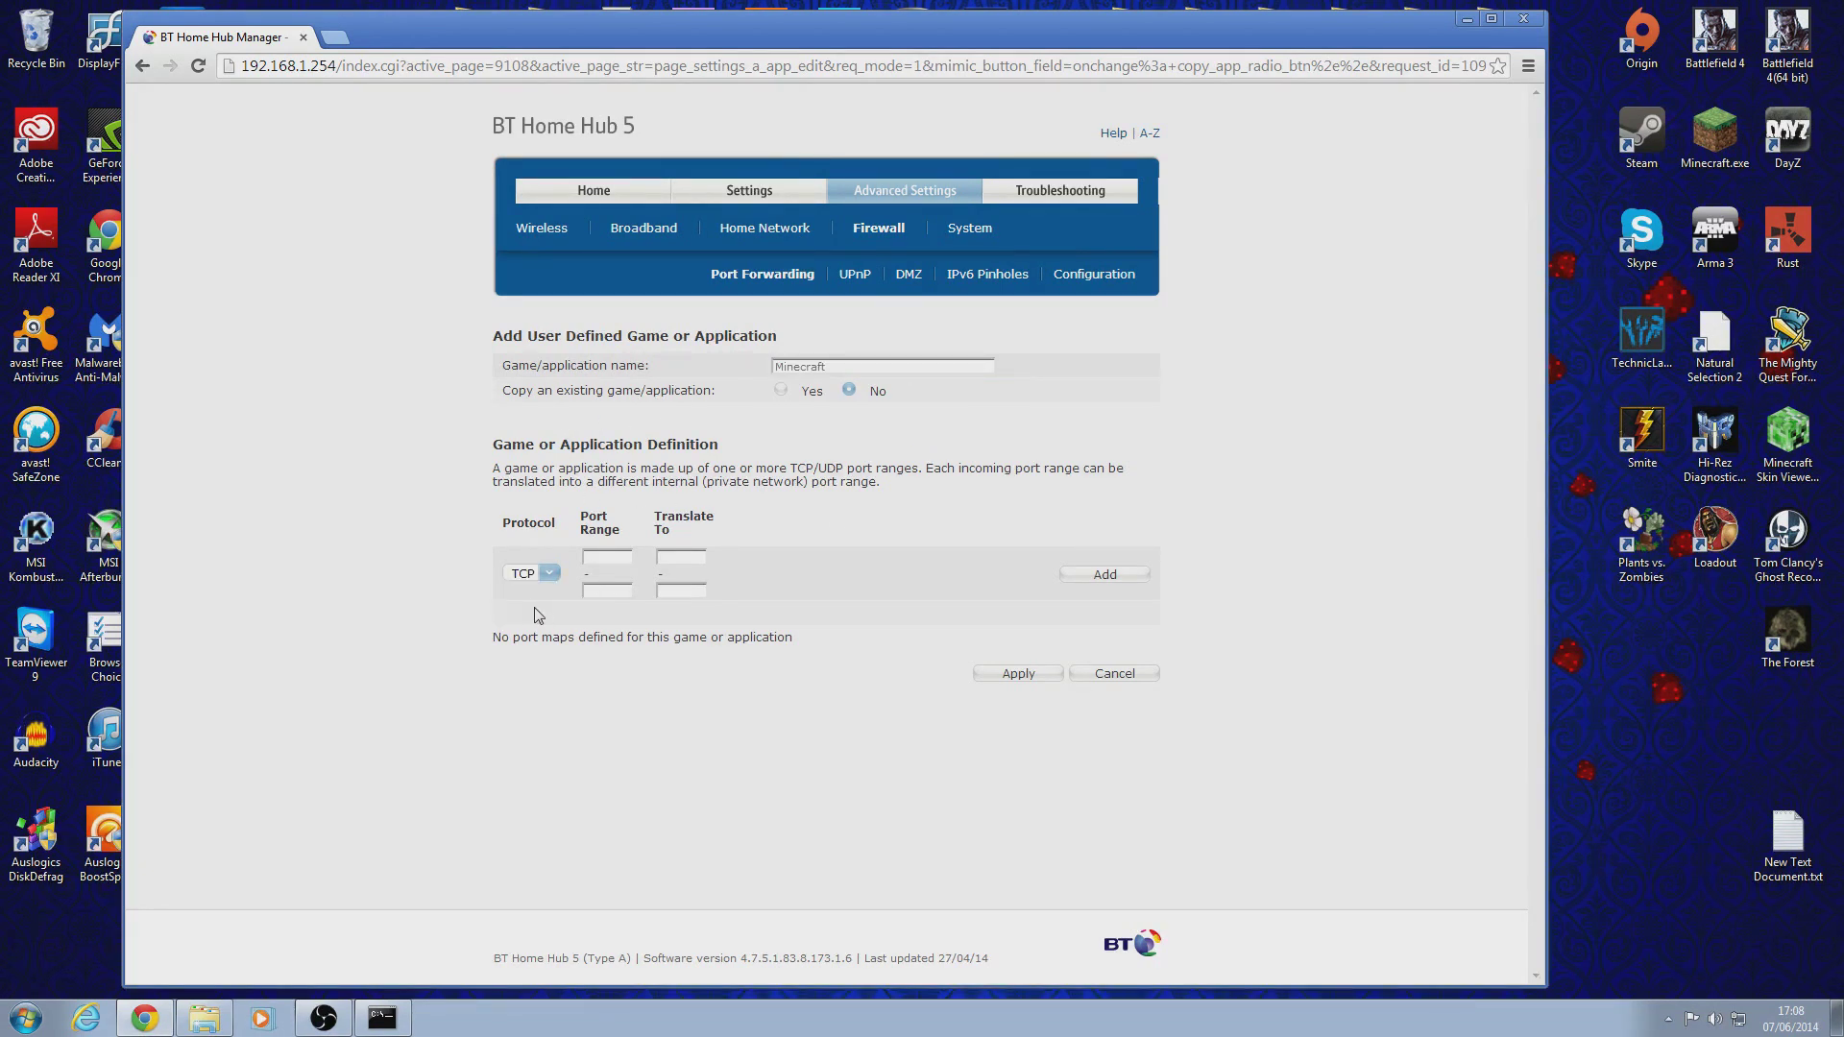
click(604, 564)
click(603, 564)
click(606, 581)
click(605, 590)
click(605, 609)
click(691, 557)
click(684, 575)
click(685, 590)
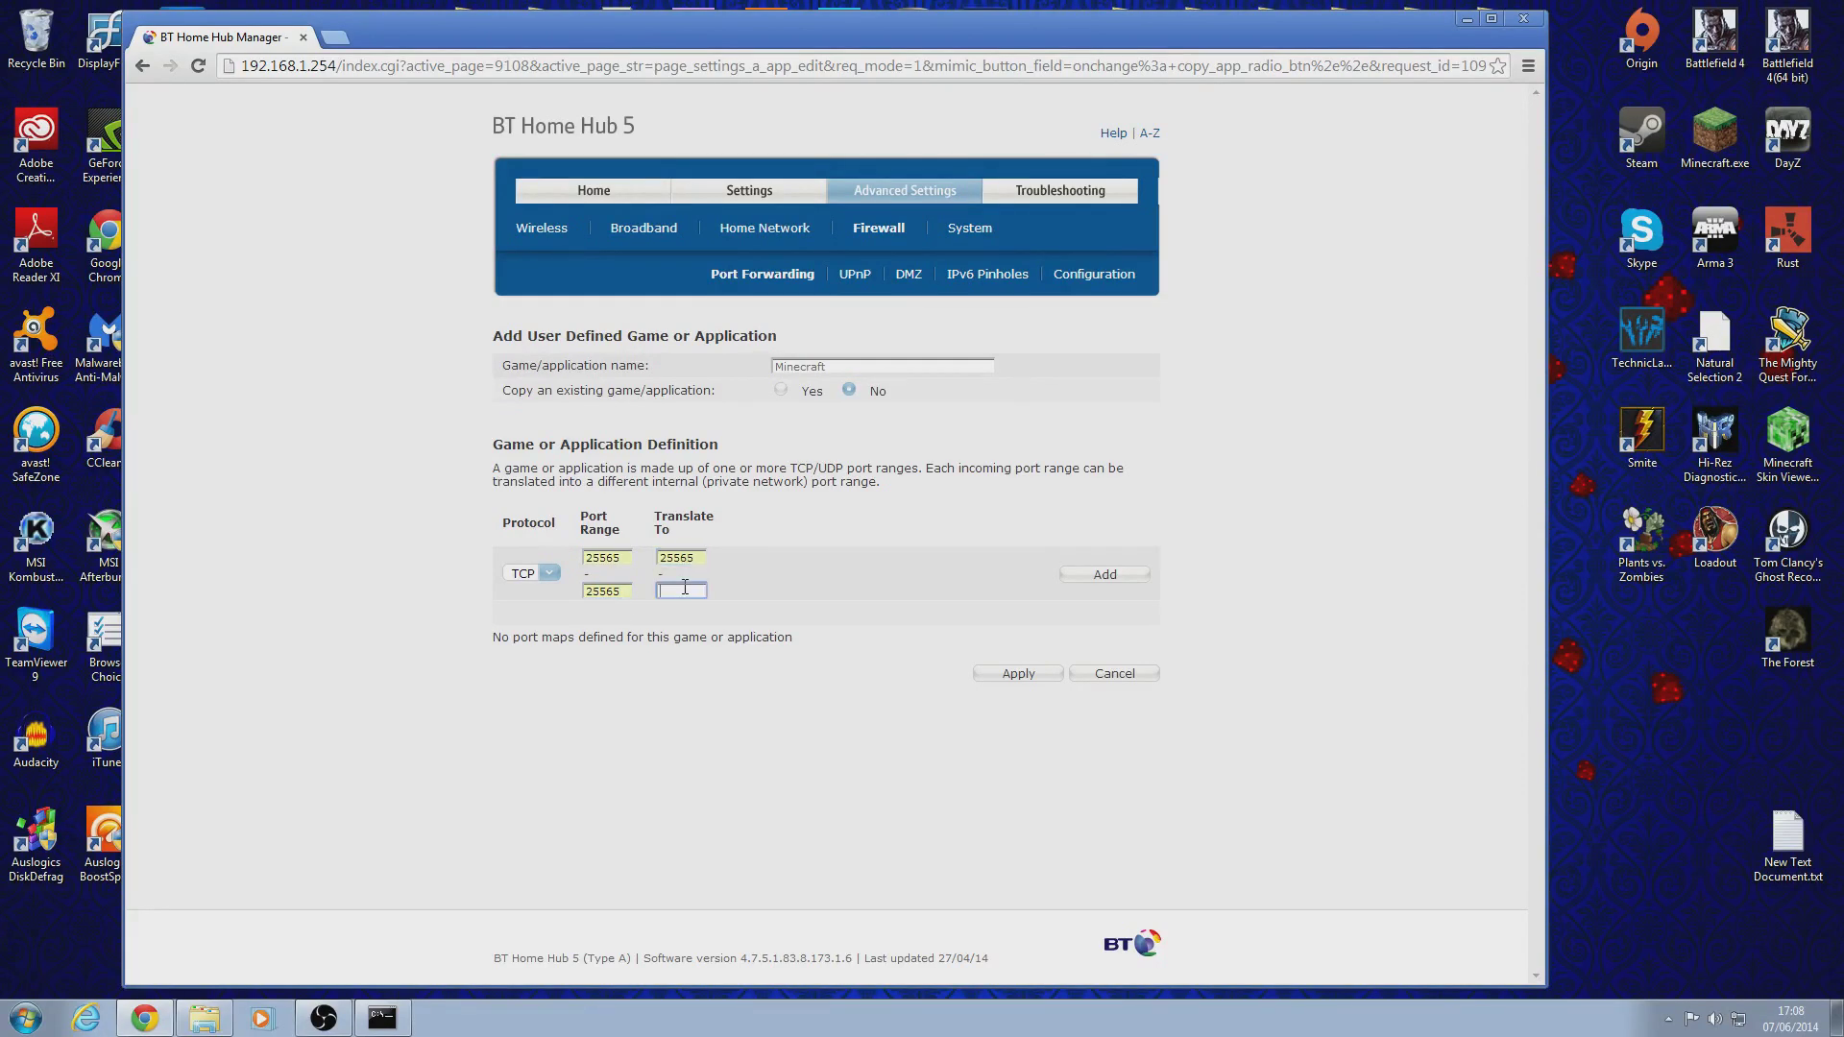
click(684, 609)
click(1131, 576)
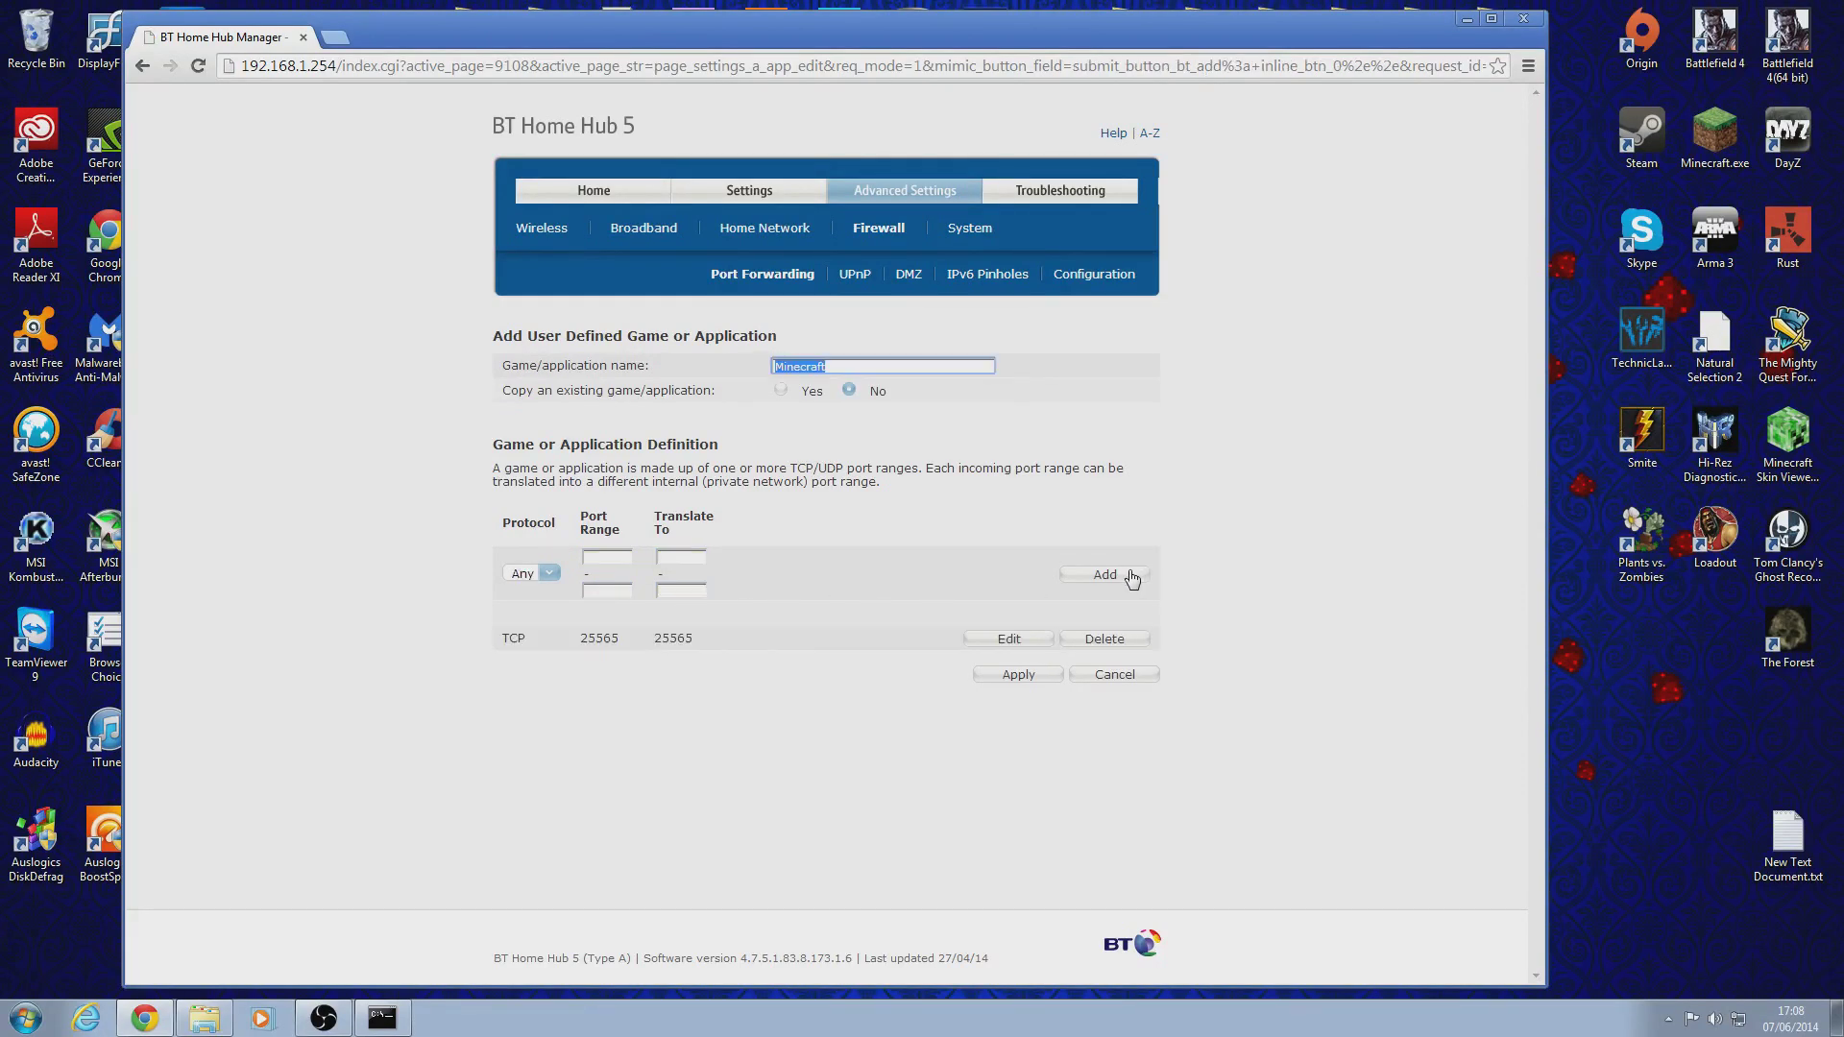
click(547, 573)
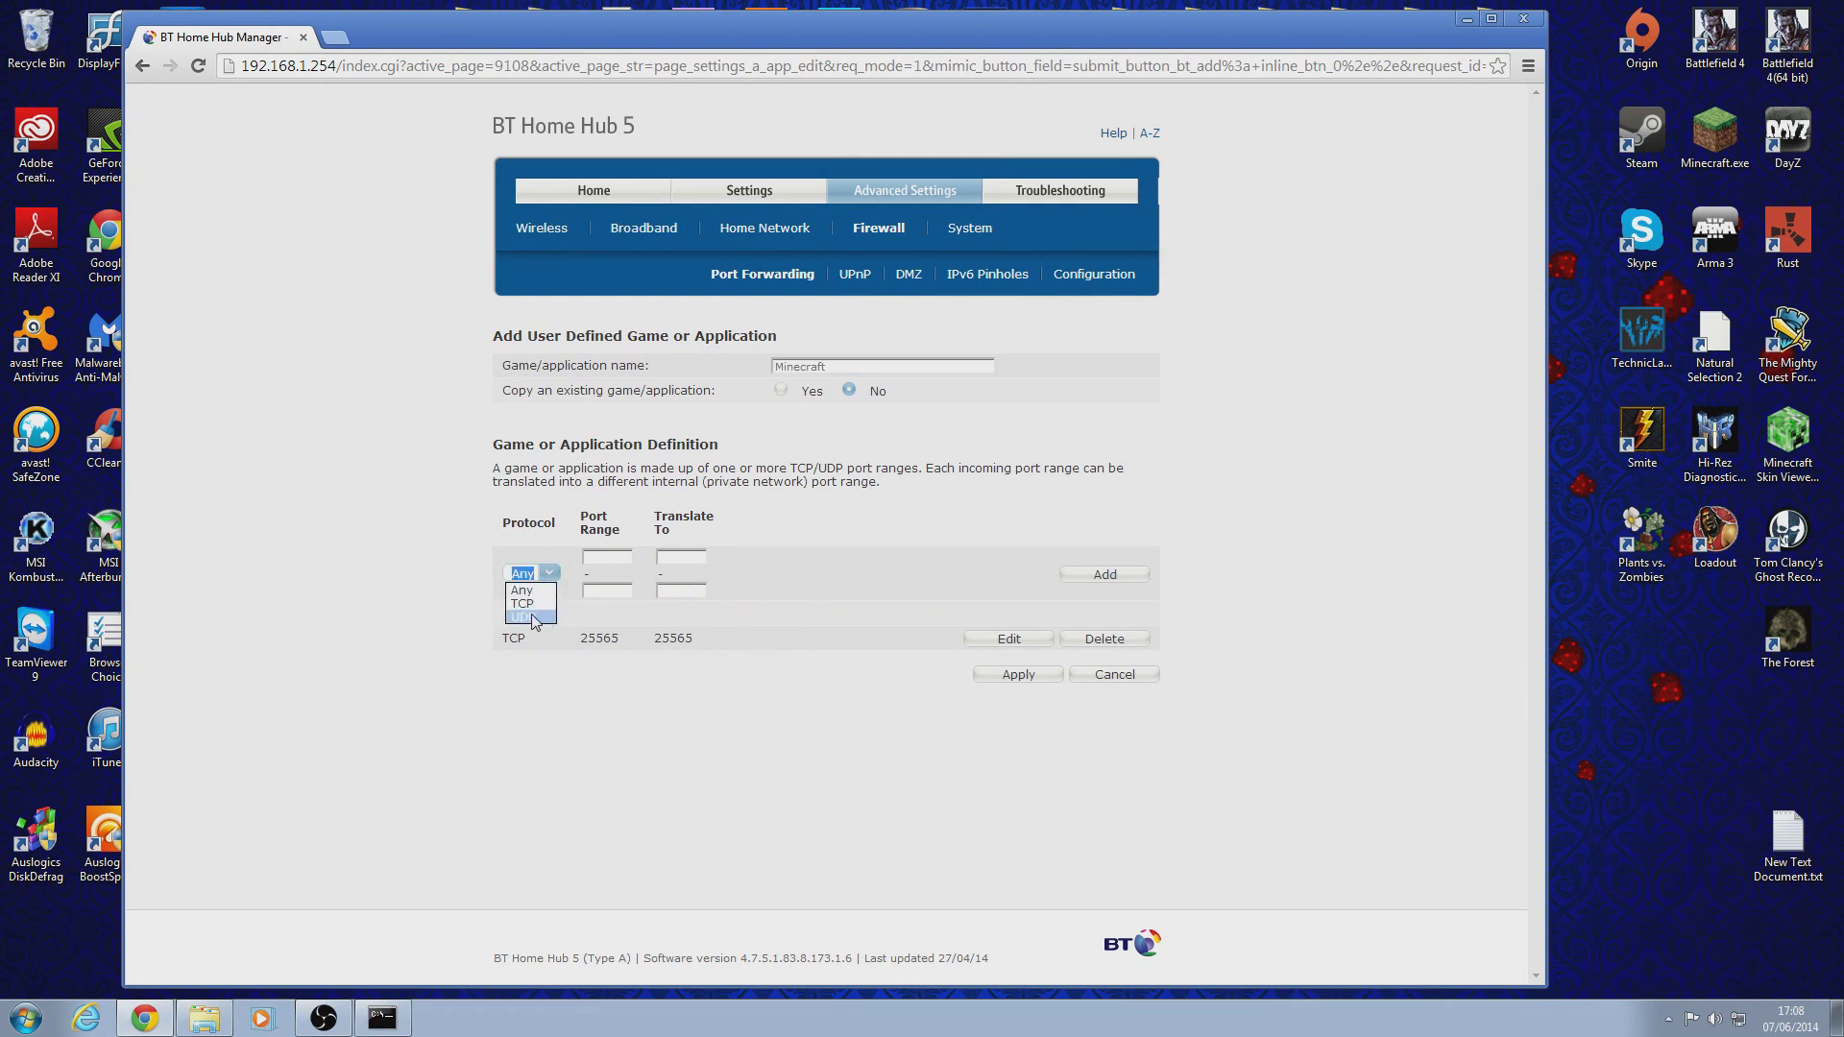
click(534, 618)
click(605, 557)
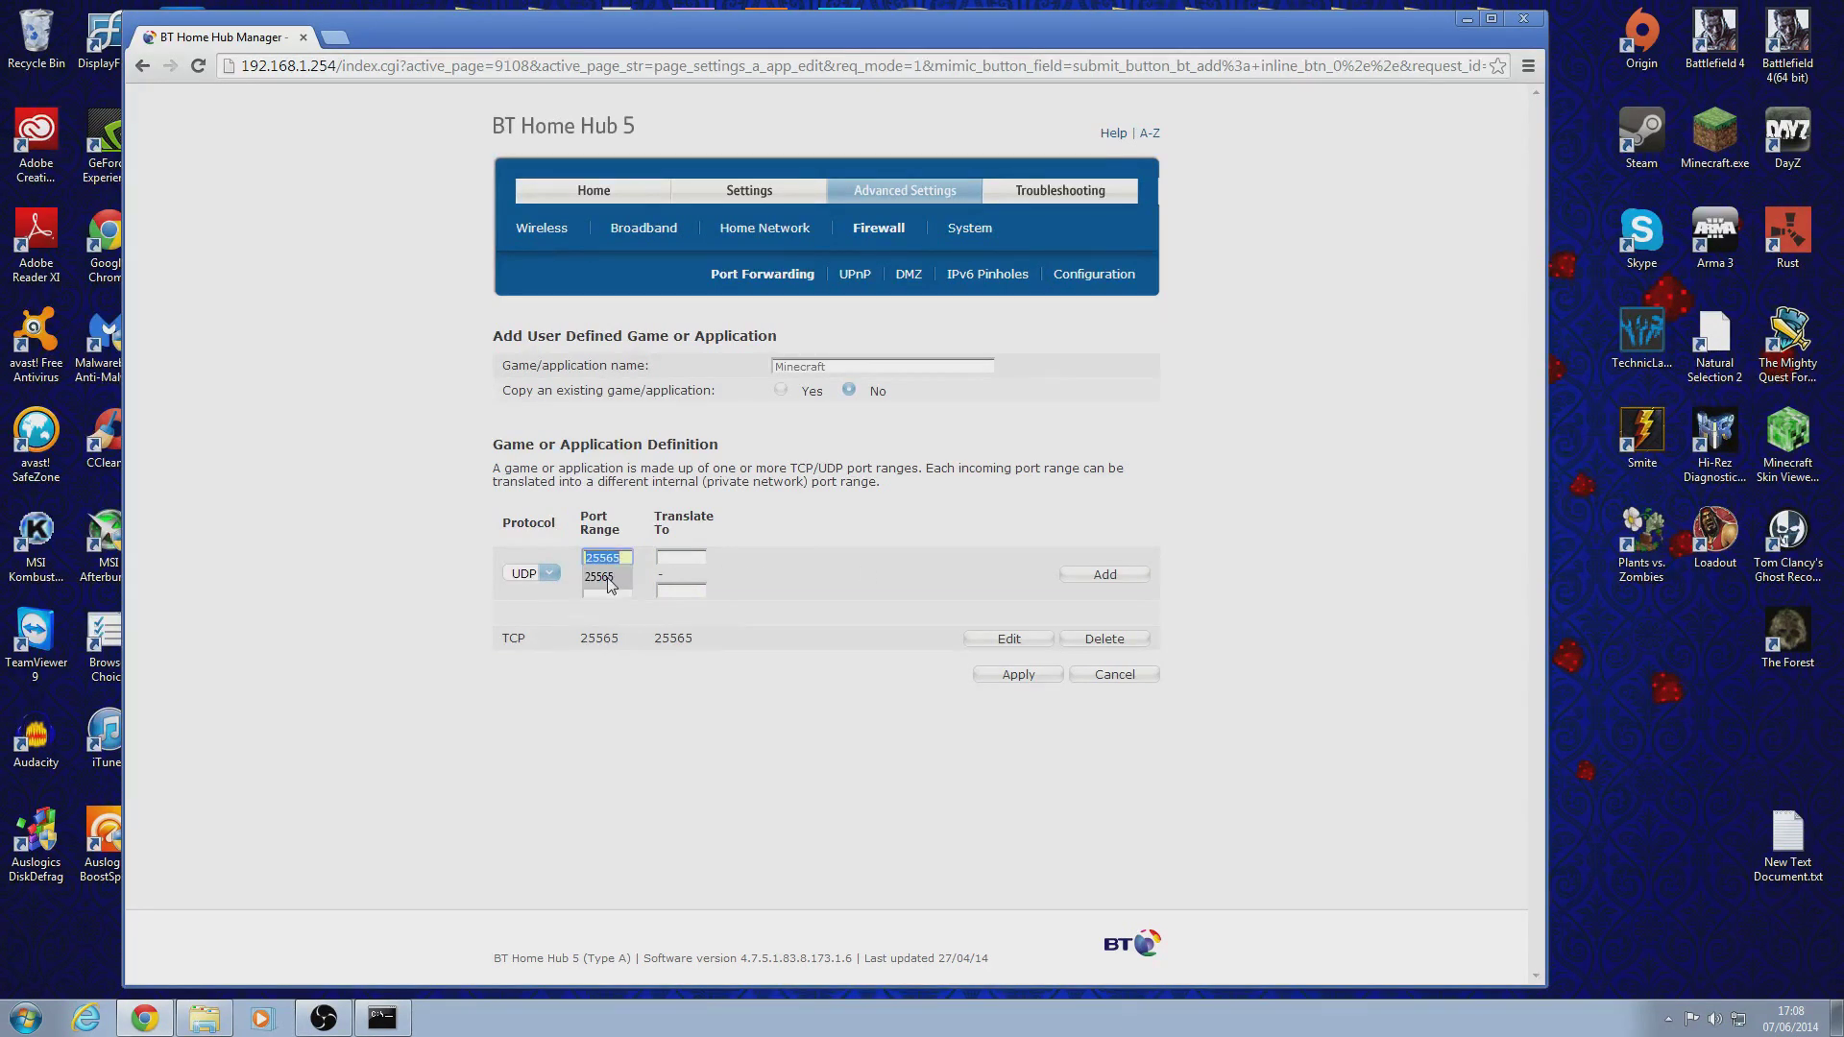
click(609, 577)
click(607, 591)
click(609, 613)
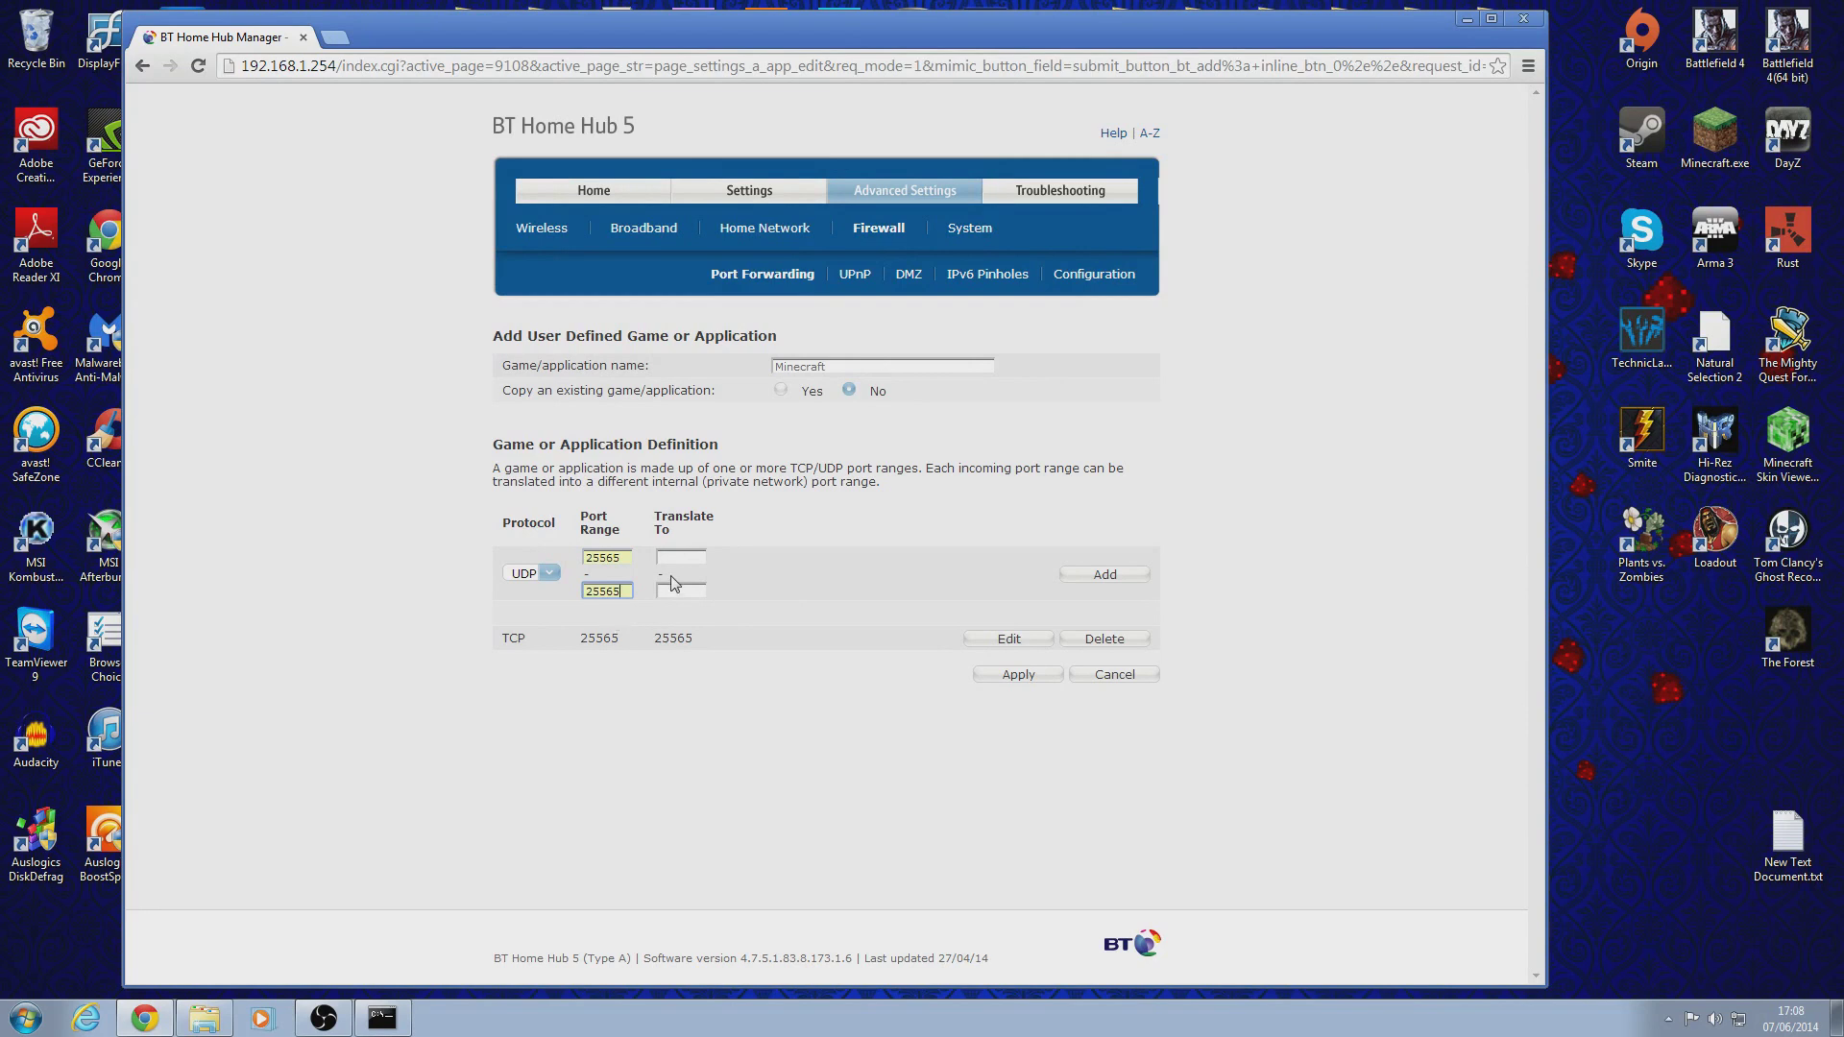
click(673, 559)
click(676, 574)
click(674, 592)
click(676, 608)
click(1107, 575)
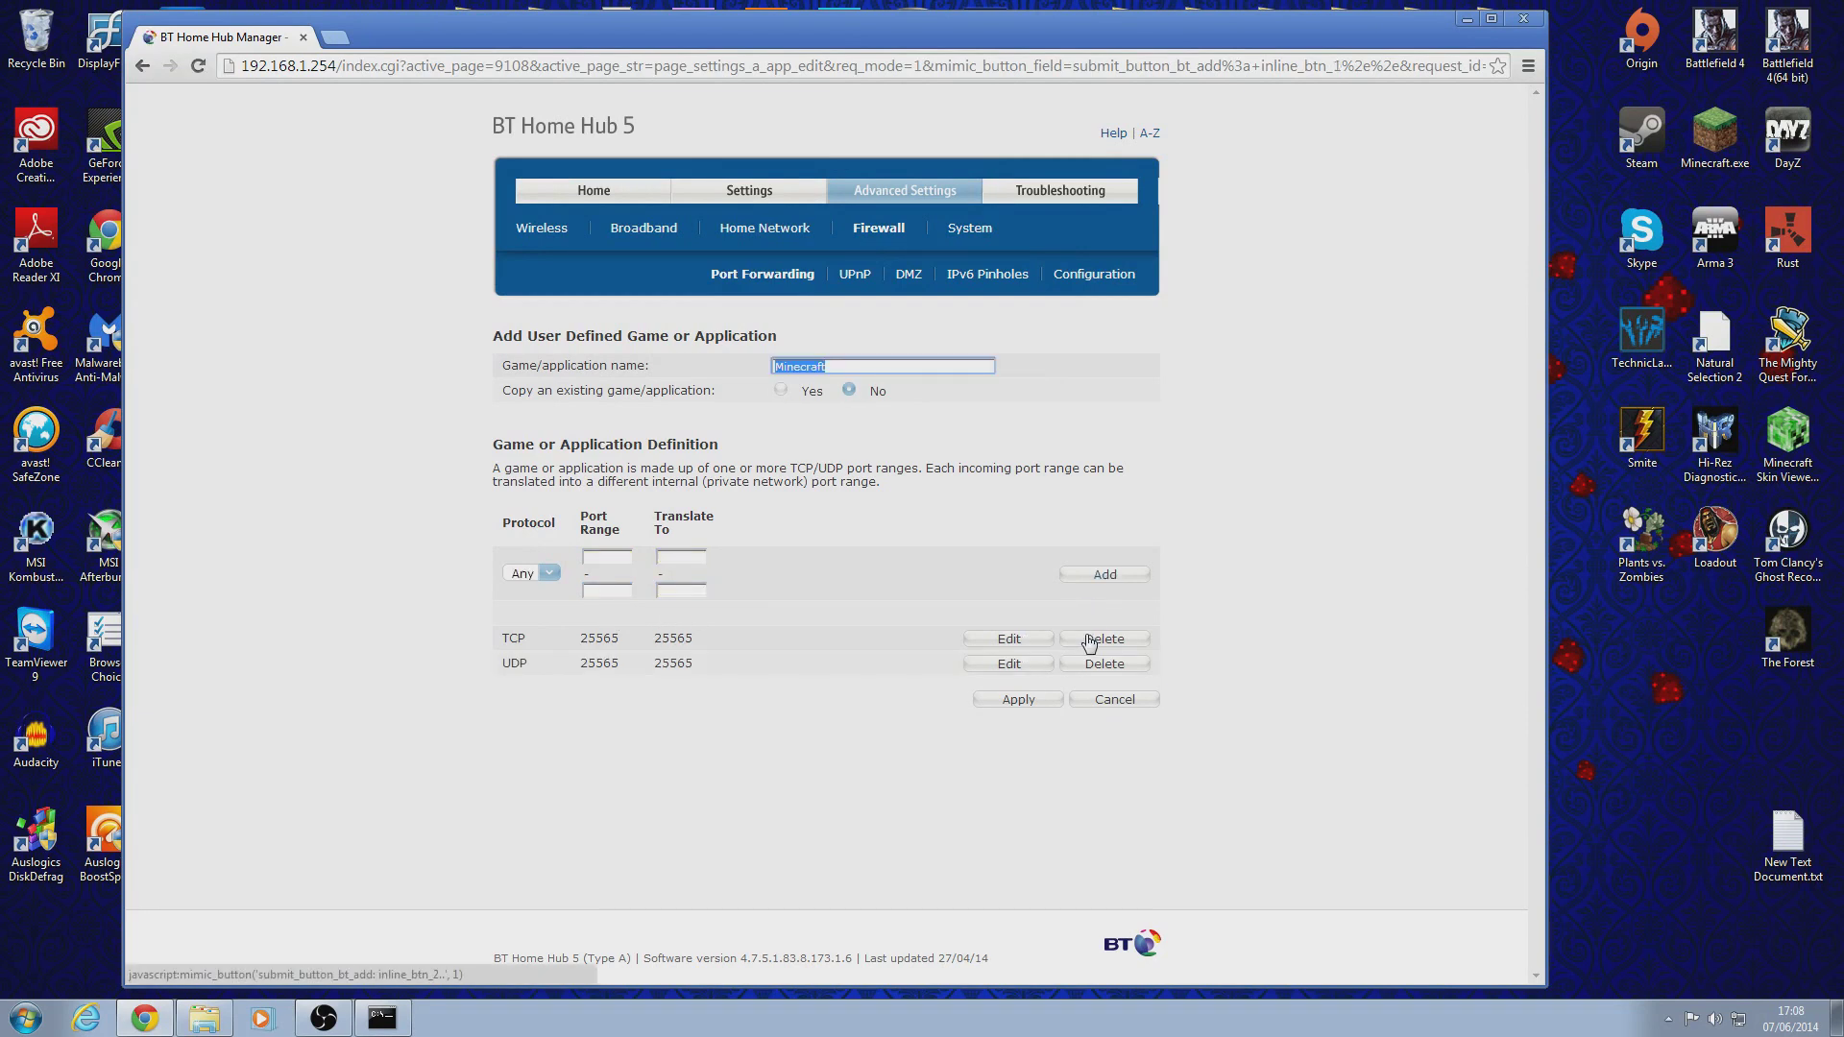
Save the Minecraft definition and select Minecraft on the Port Forwarding page.
click(1030, 711)
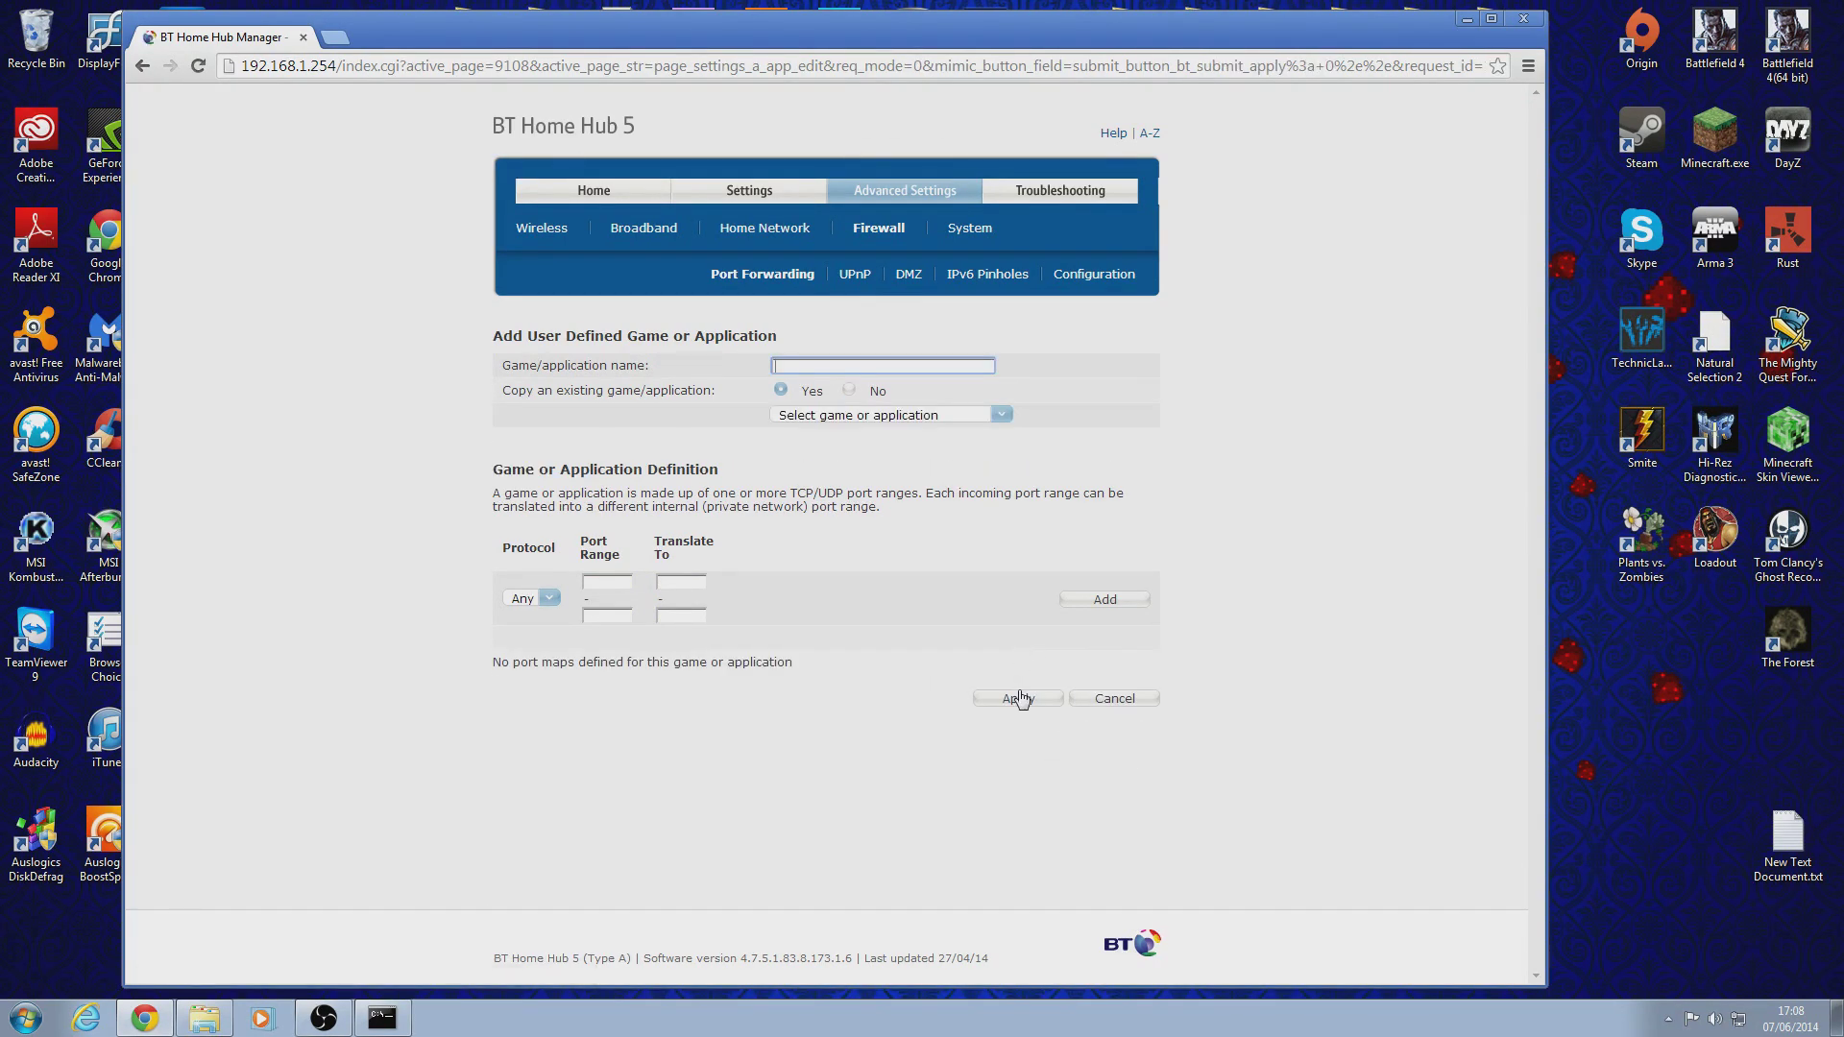
click(759, 278)
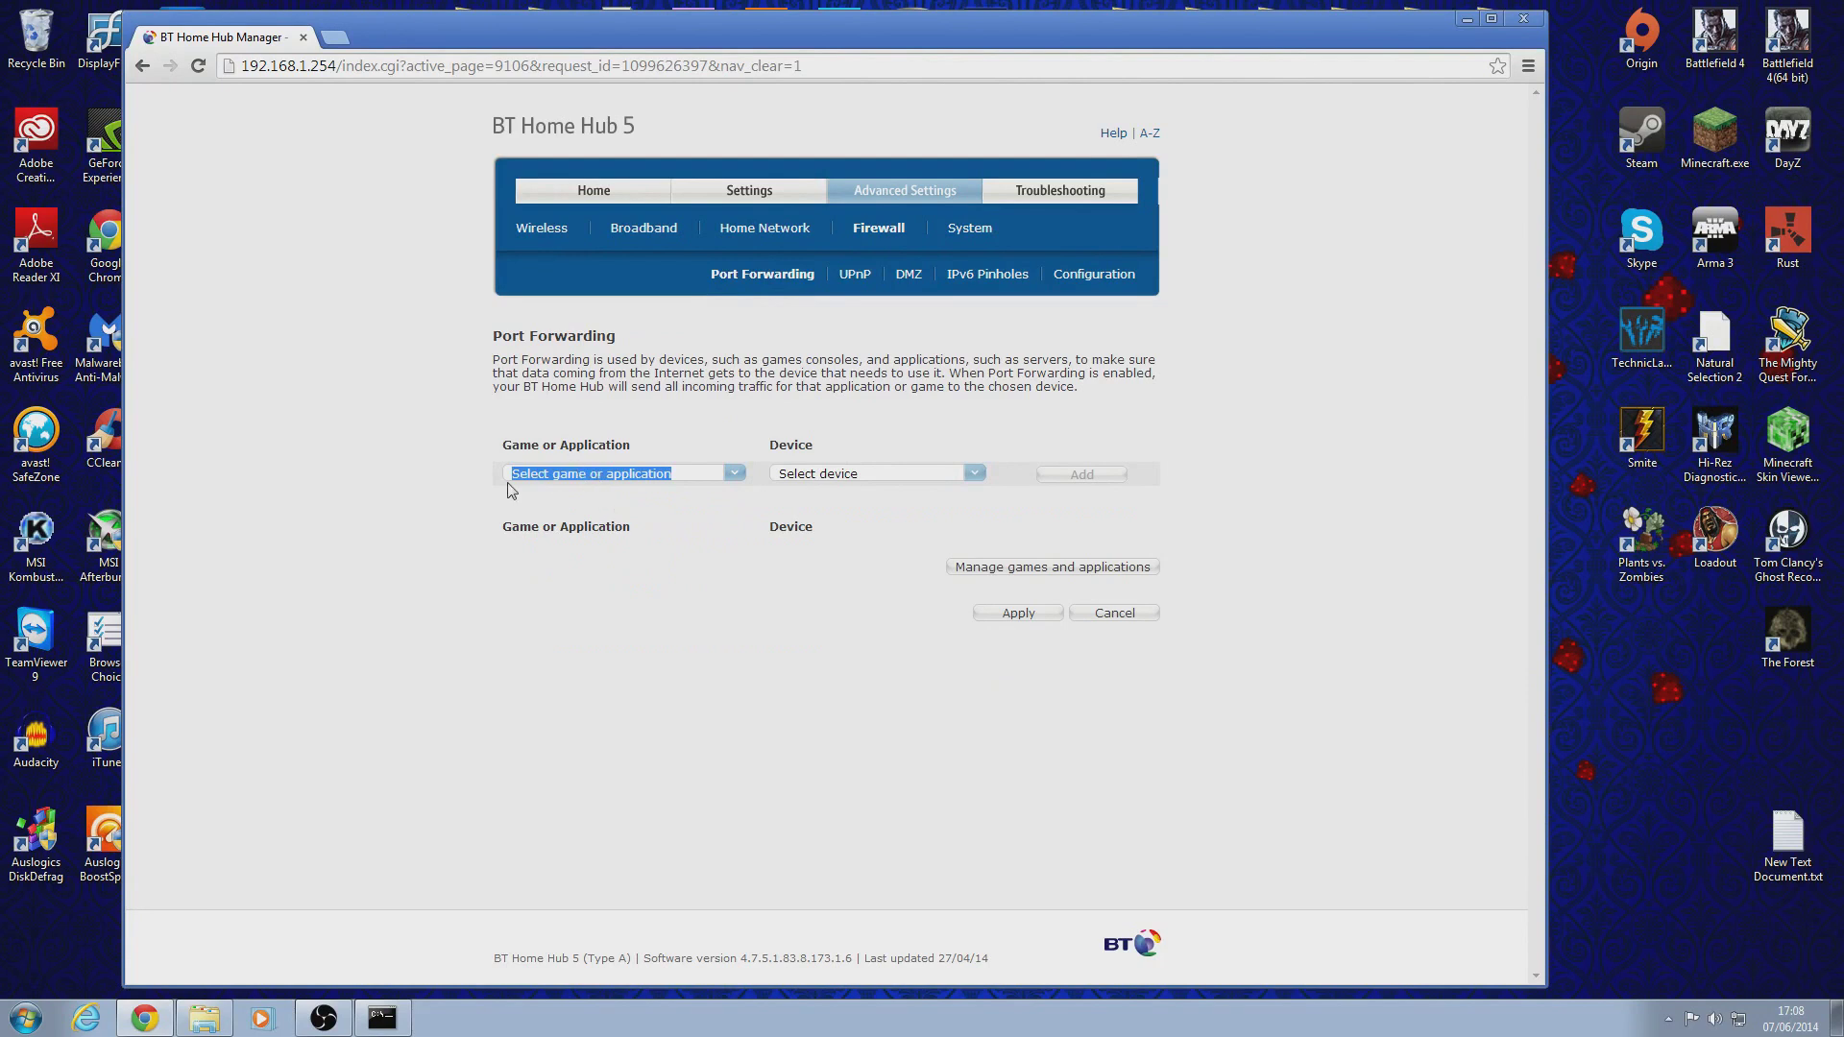
click(735, 473)
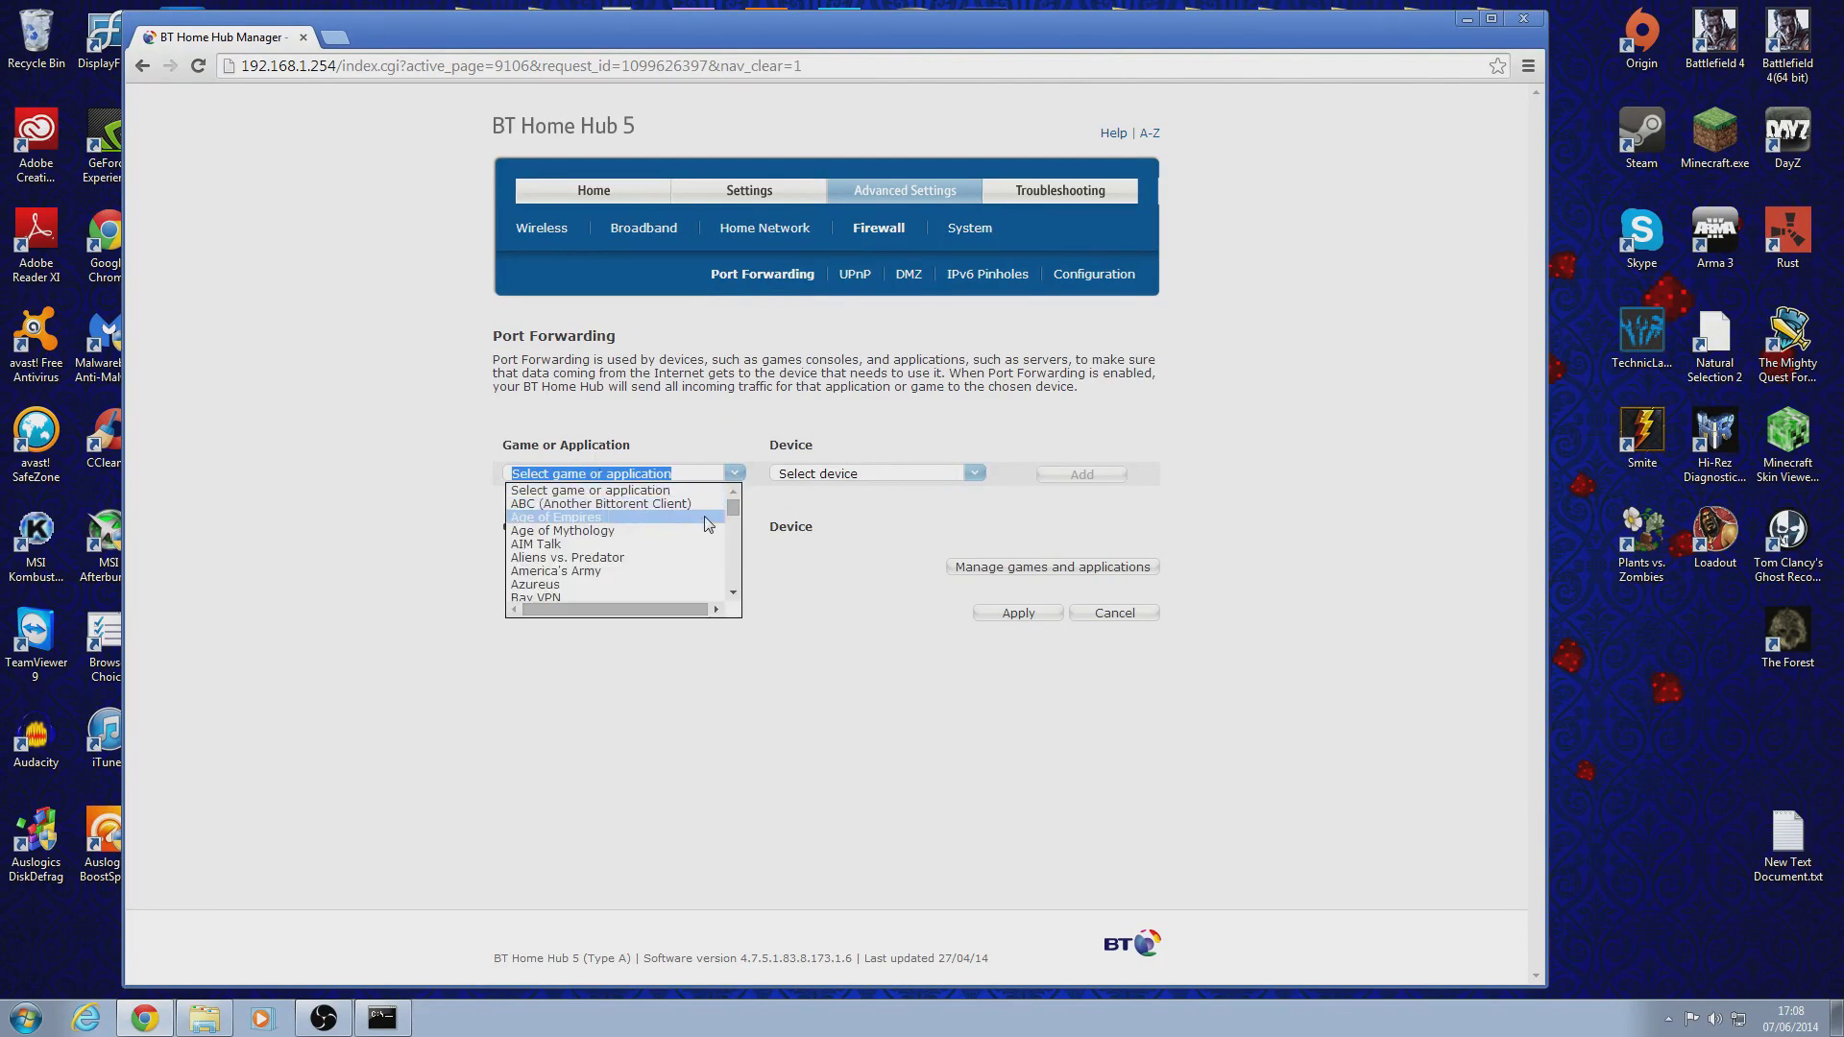
scroll(730, 567, down, 5)
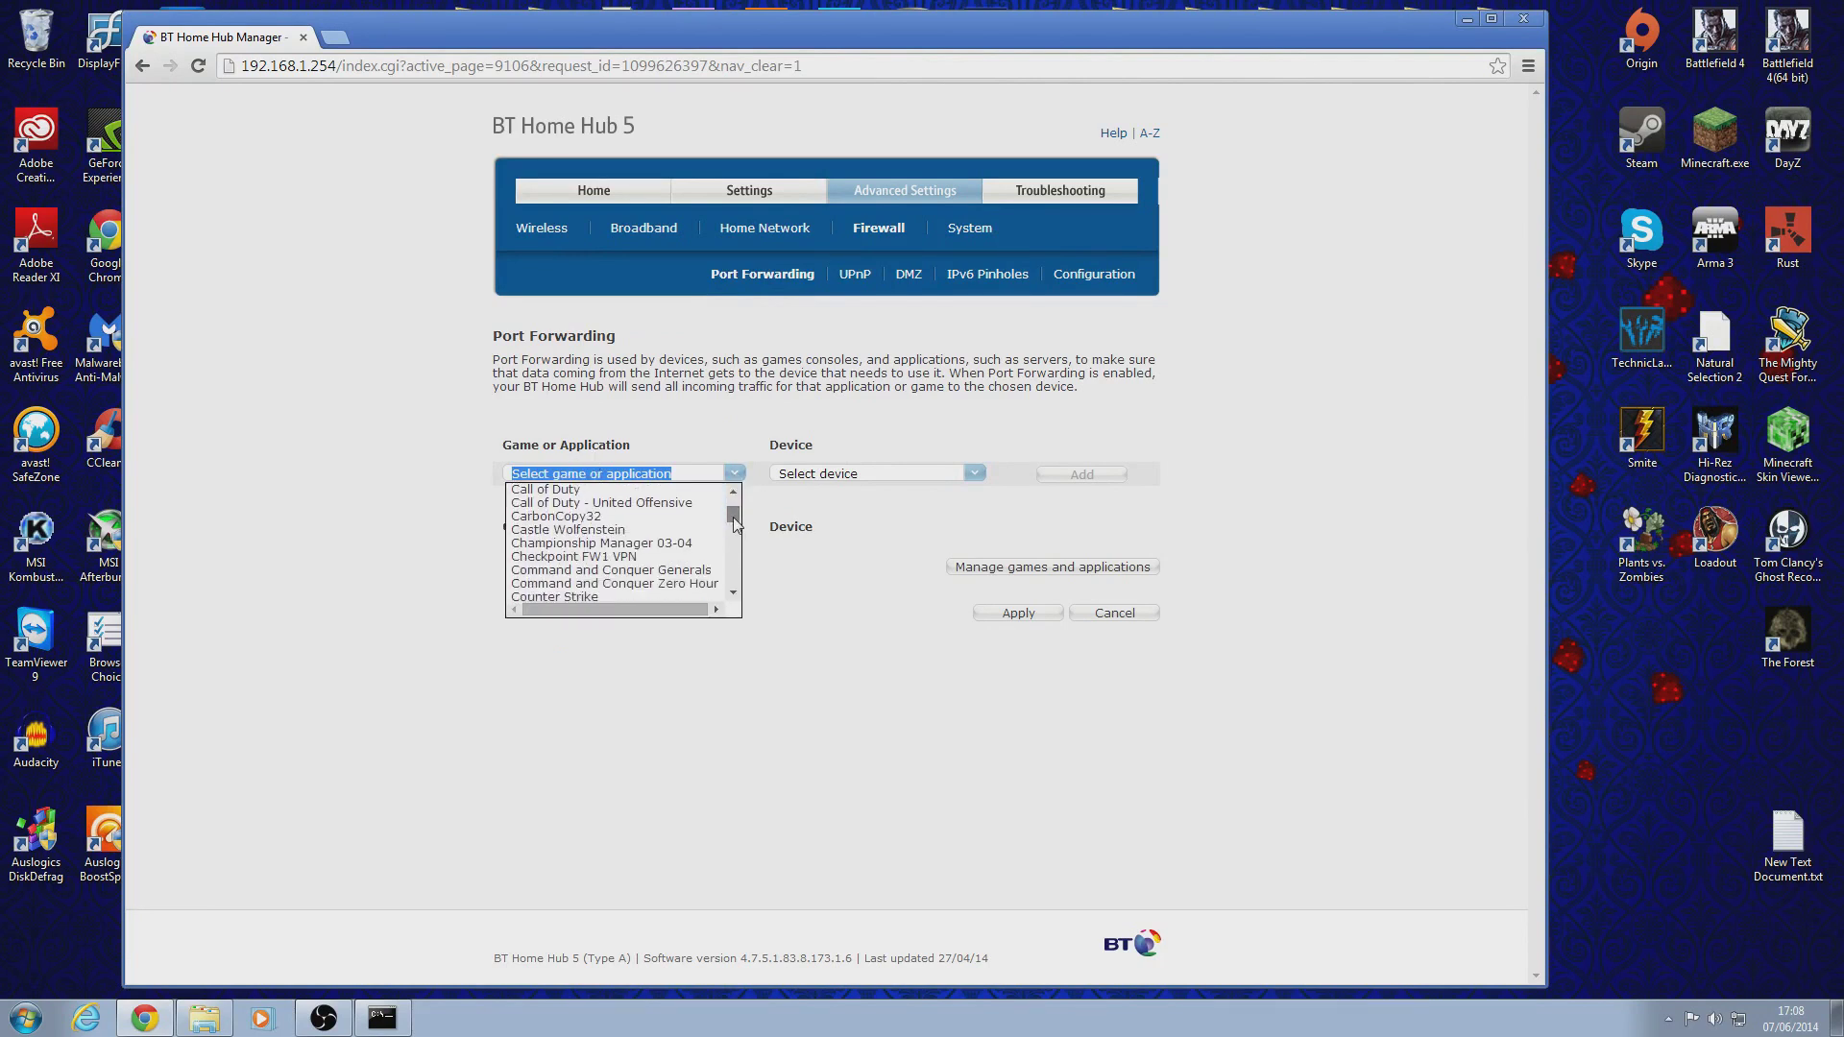
scroll(735, 588, down, 3)
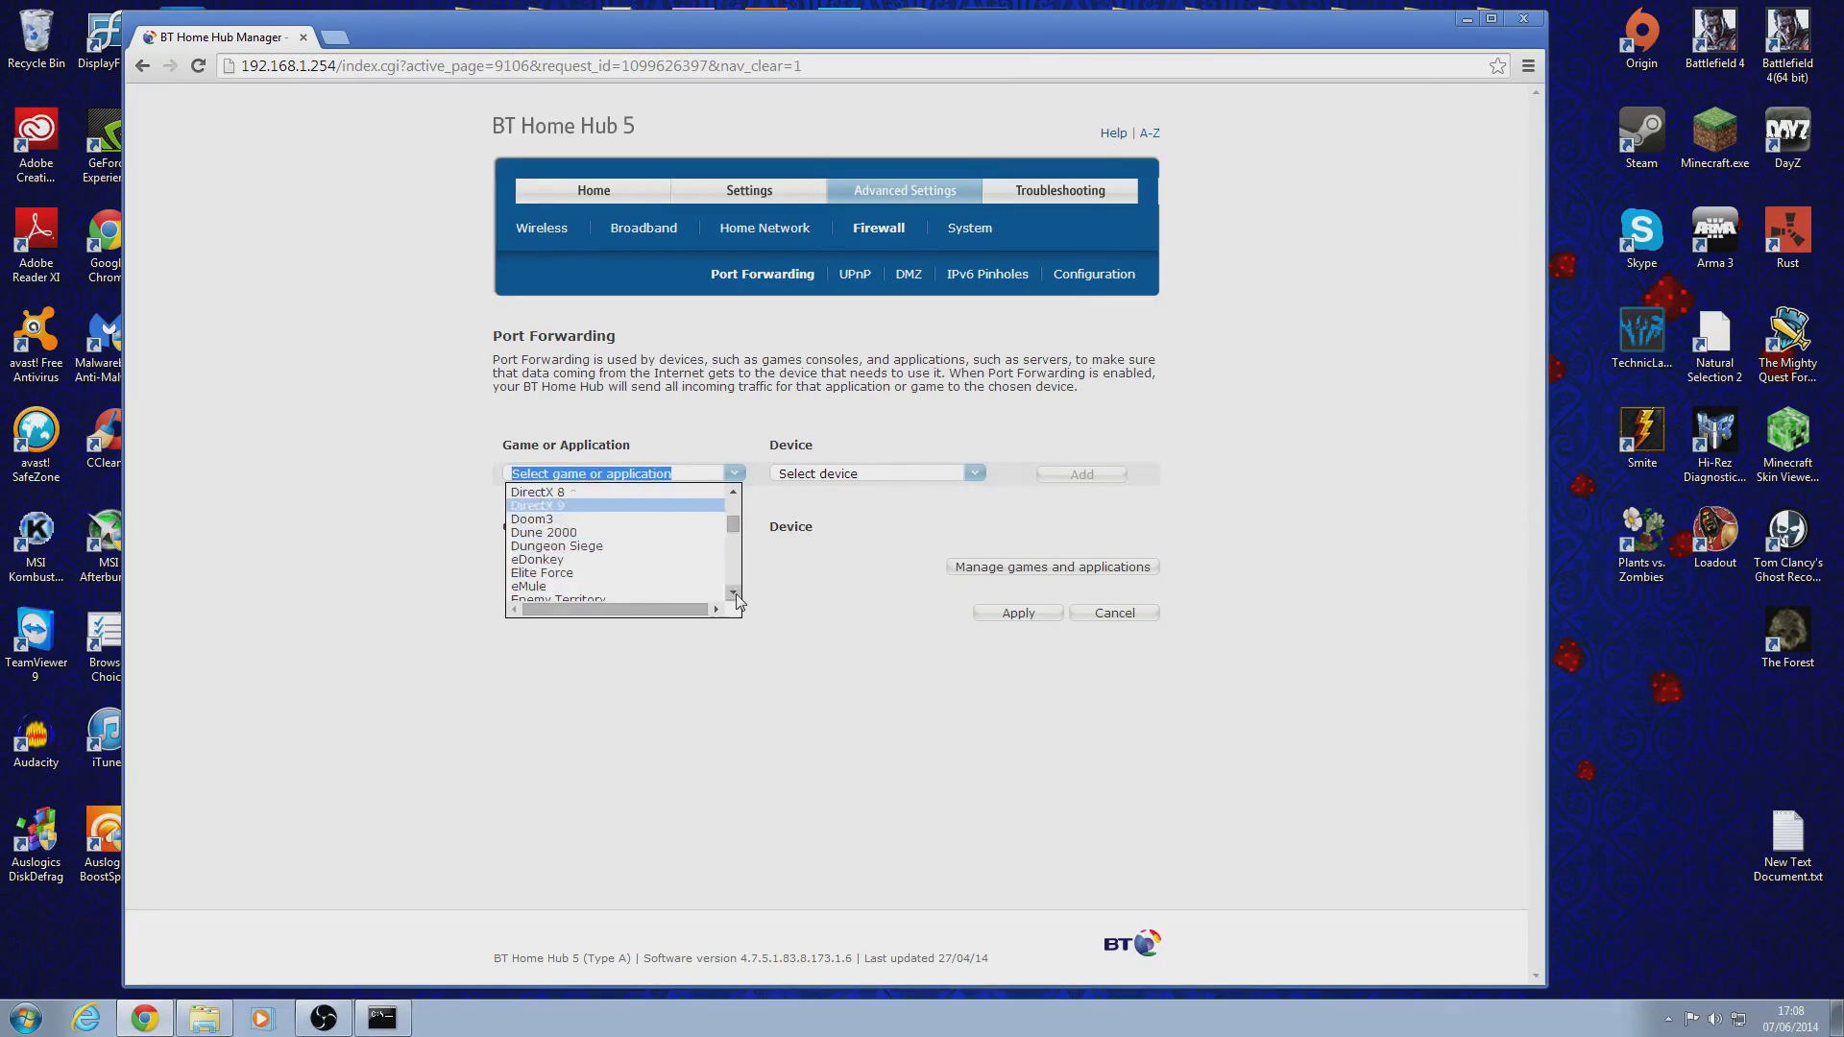
scroll(738, 601, down, 5)
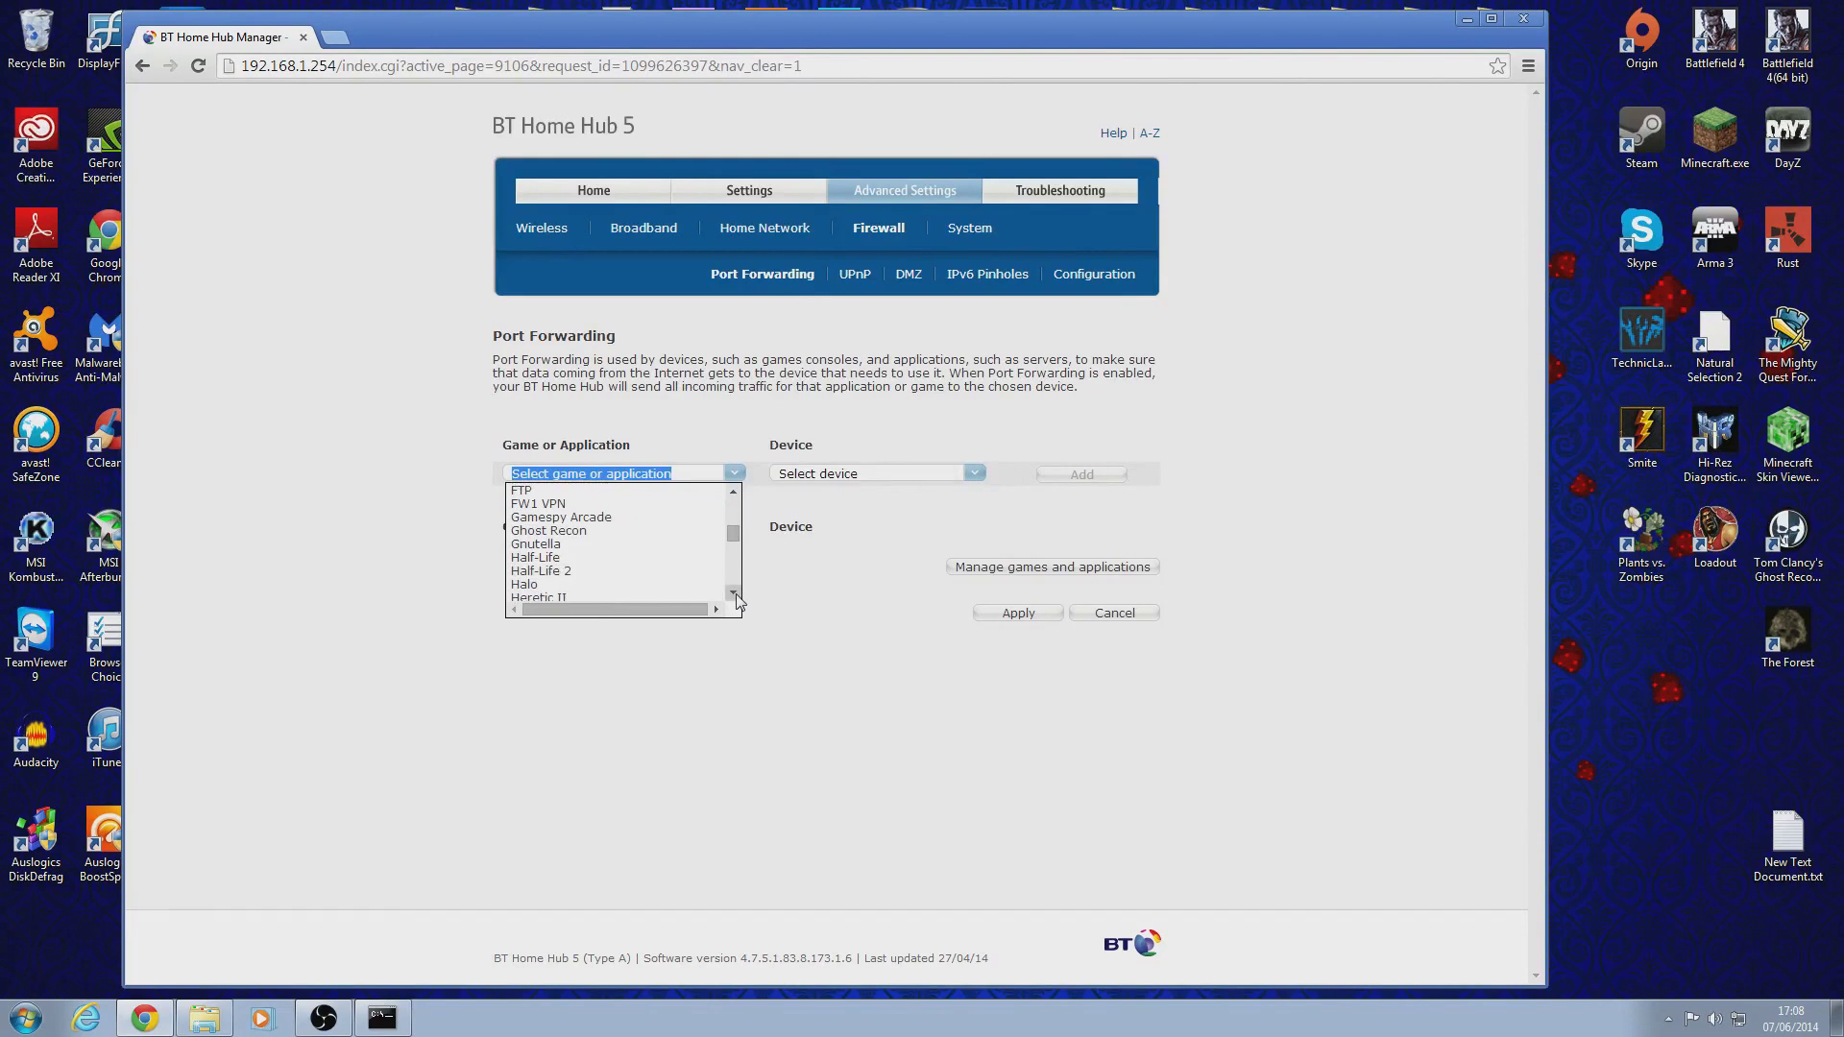
scroll(738, 600, down, 7)
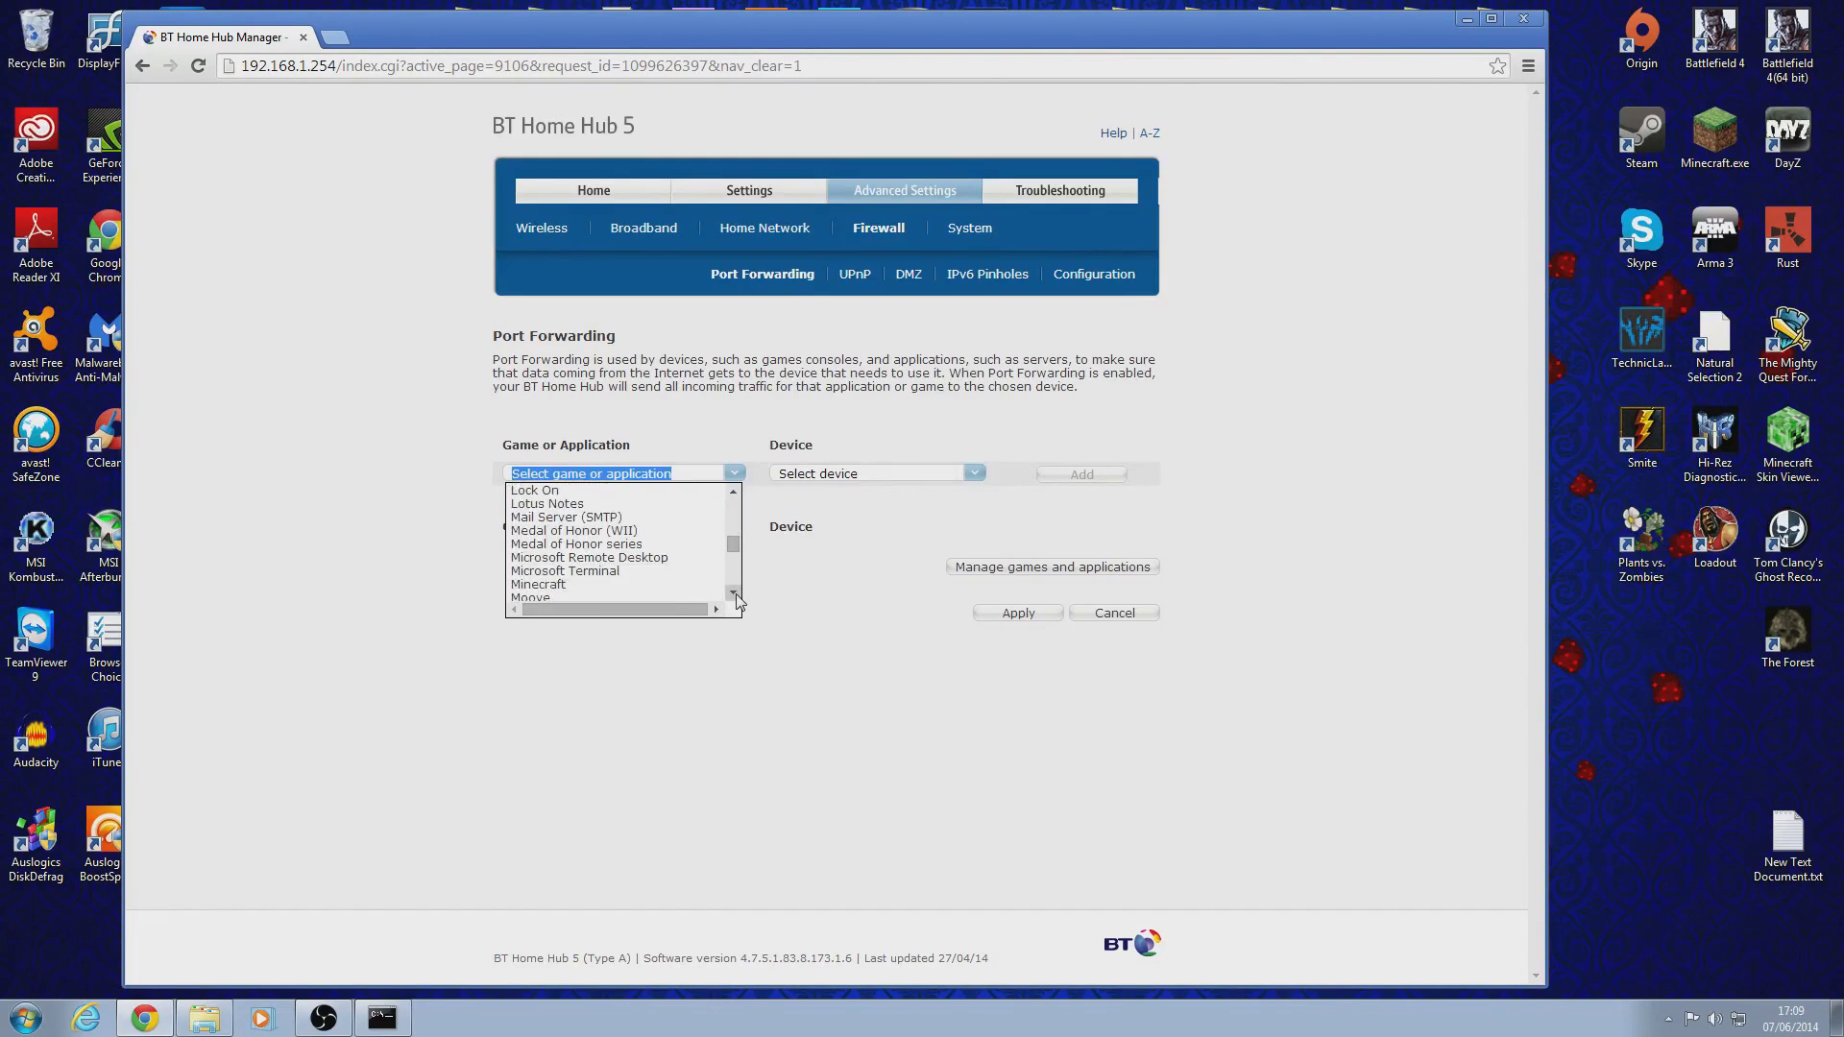
click(549, 584)
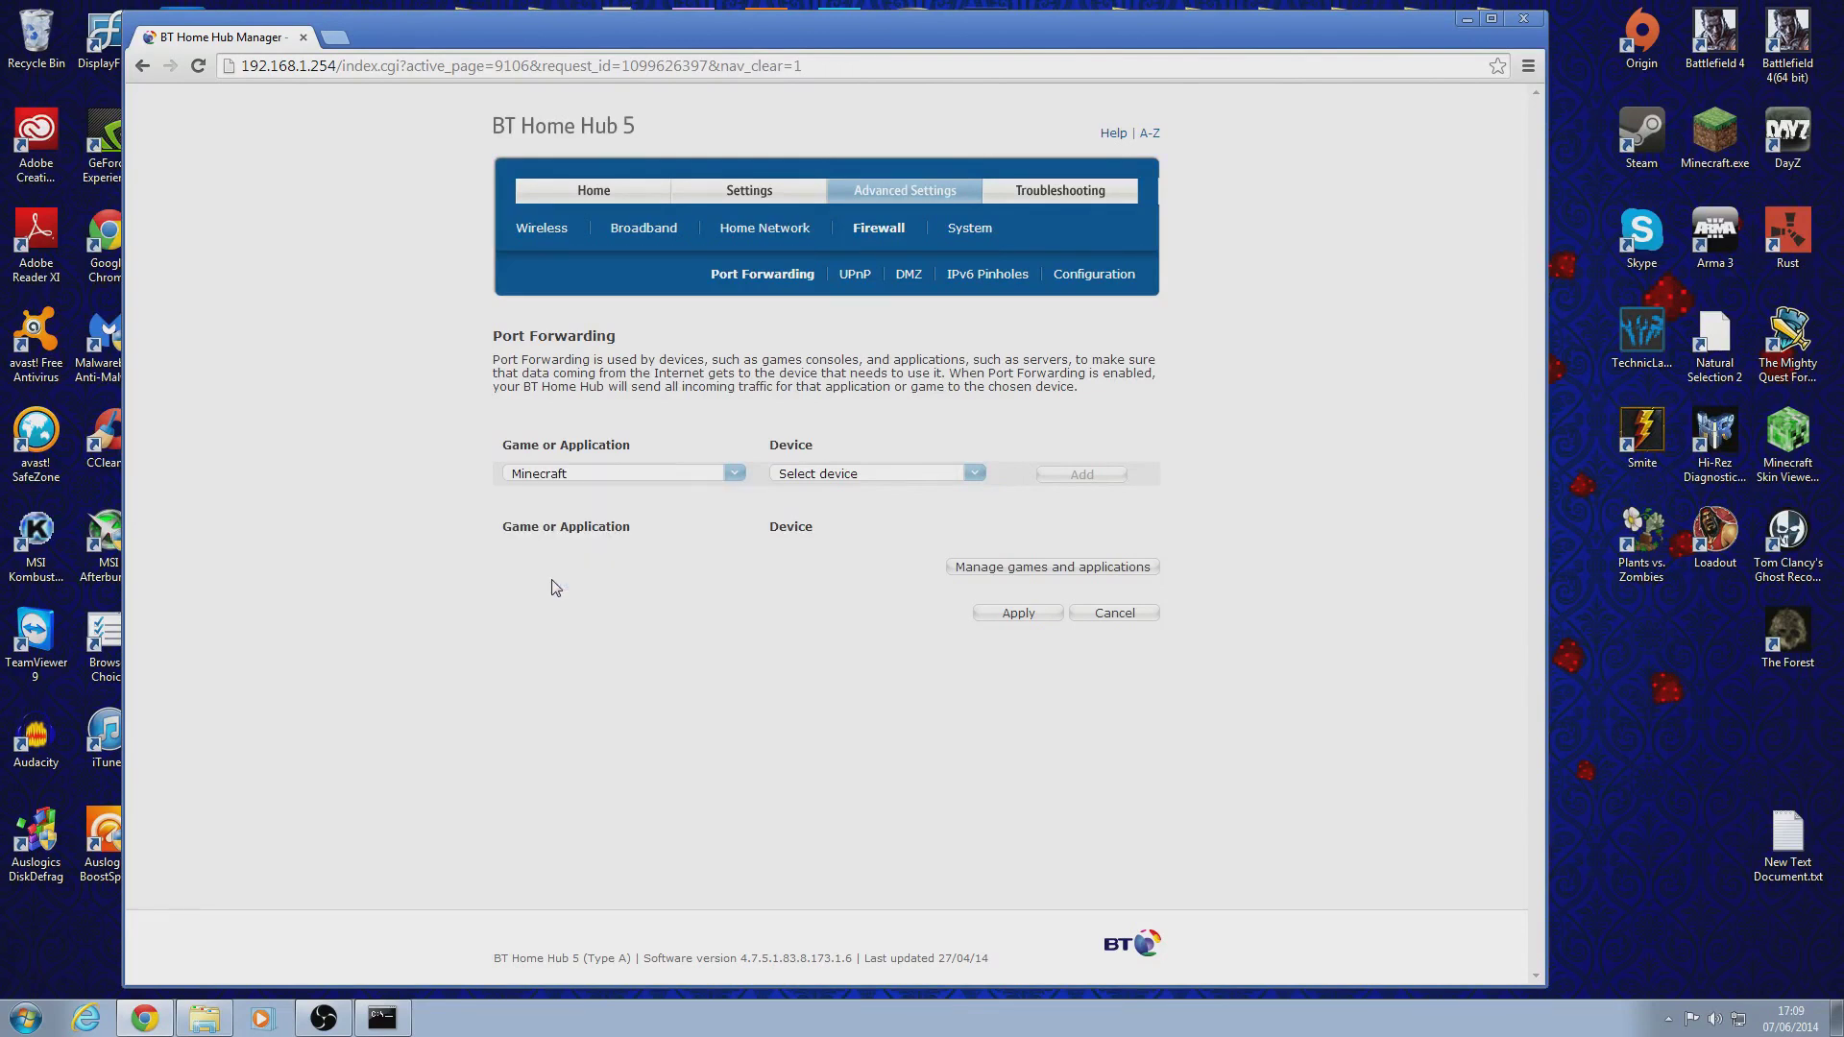
Forward Minecraft to DAVE-PC, apply the changes and close the router page.
click(870, 475)
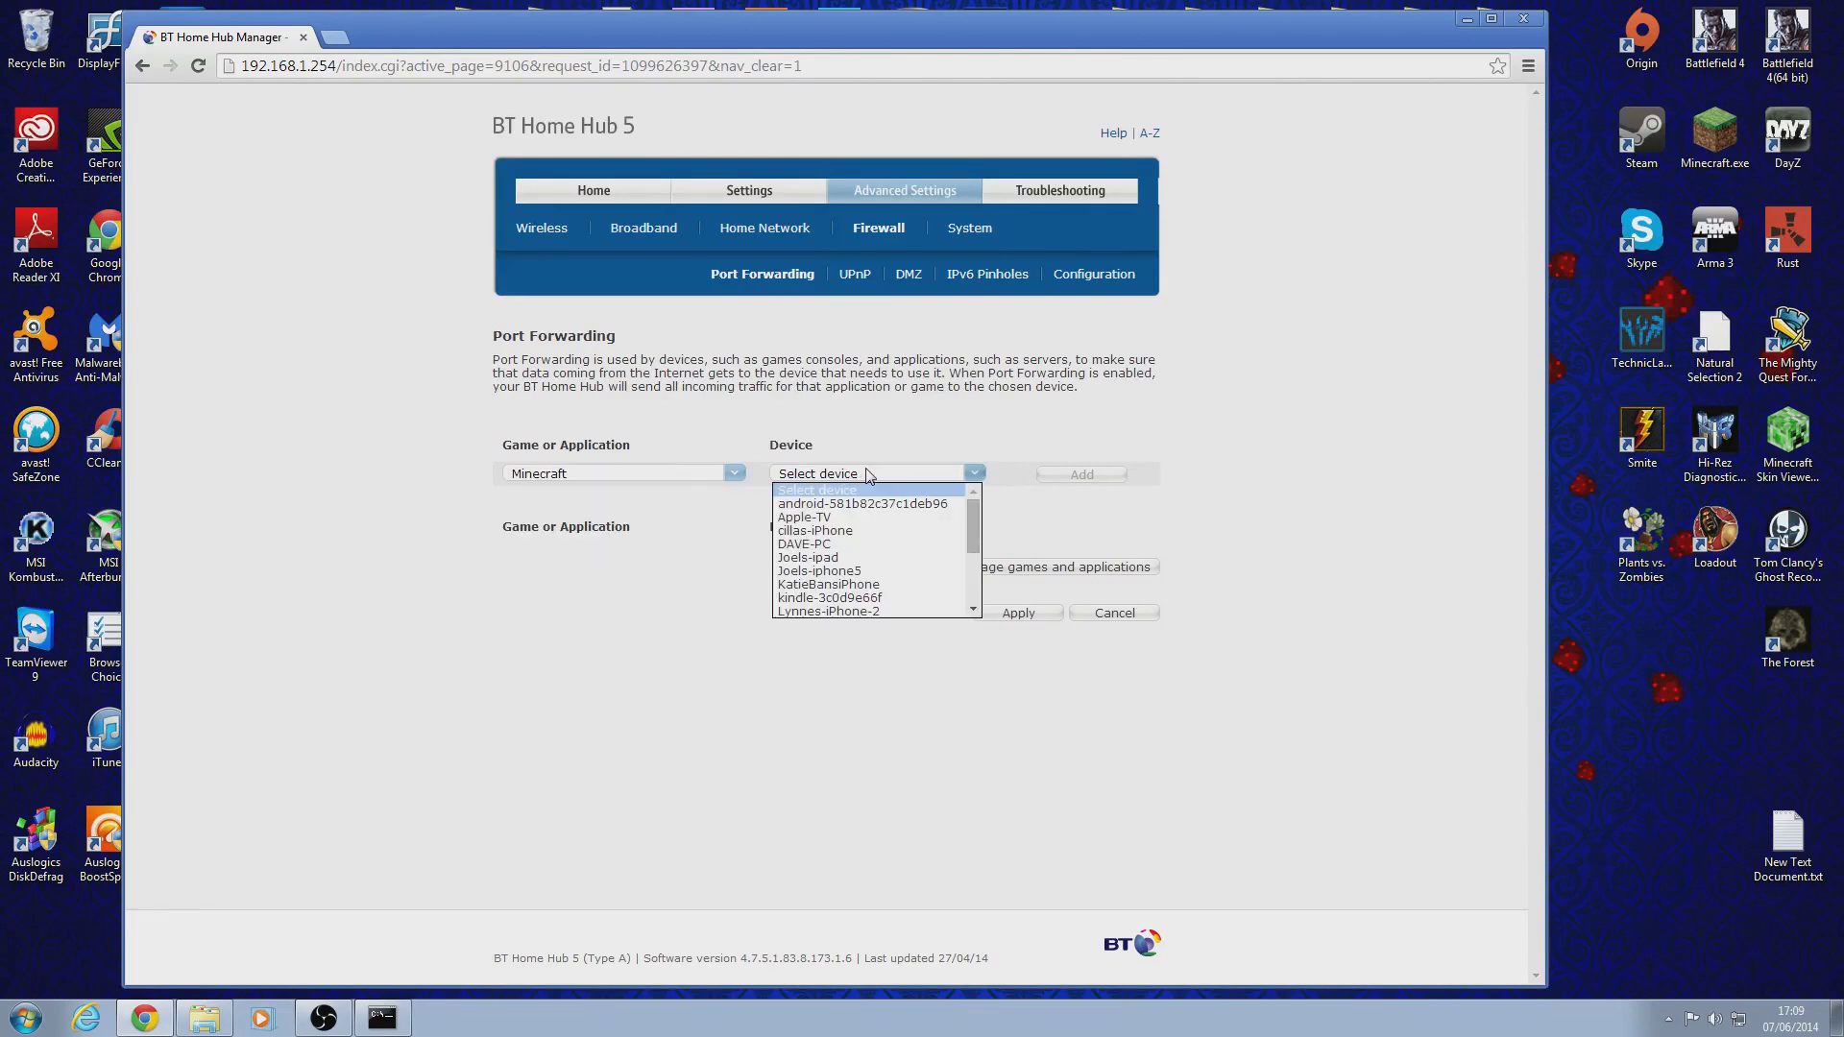
click(815, 545)
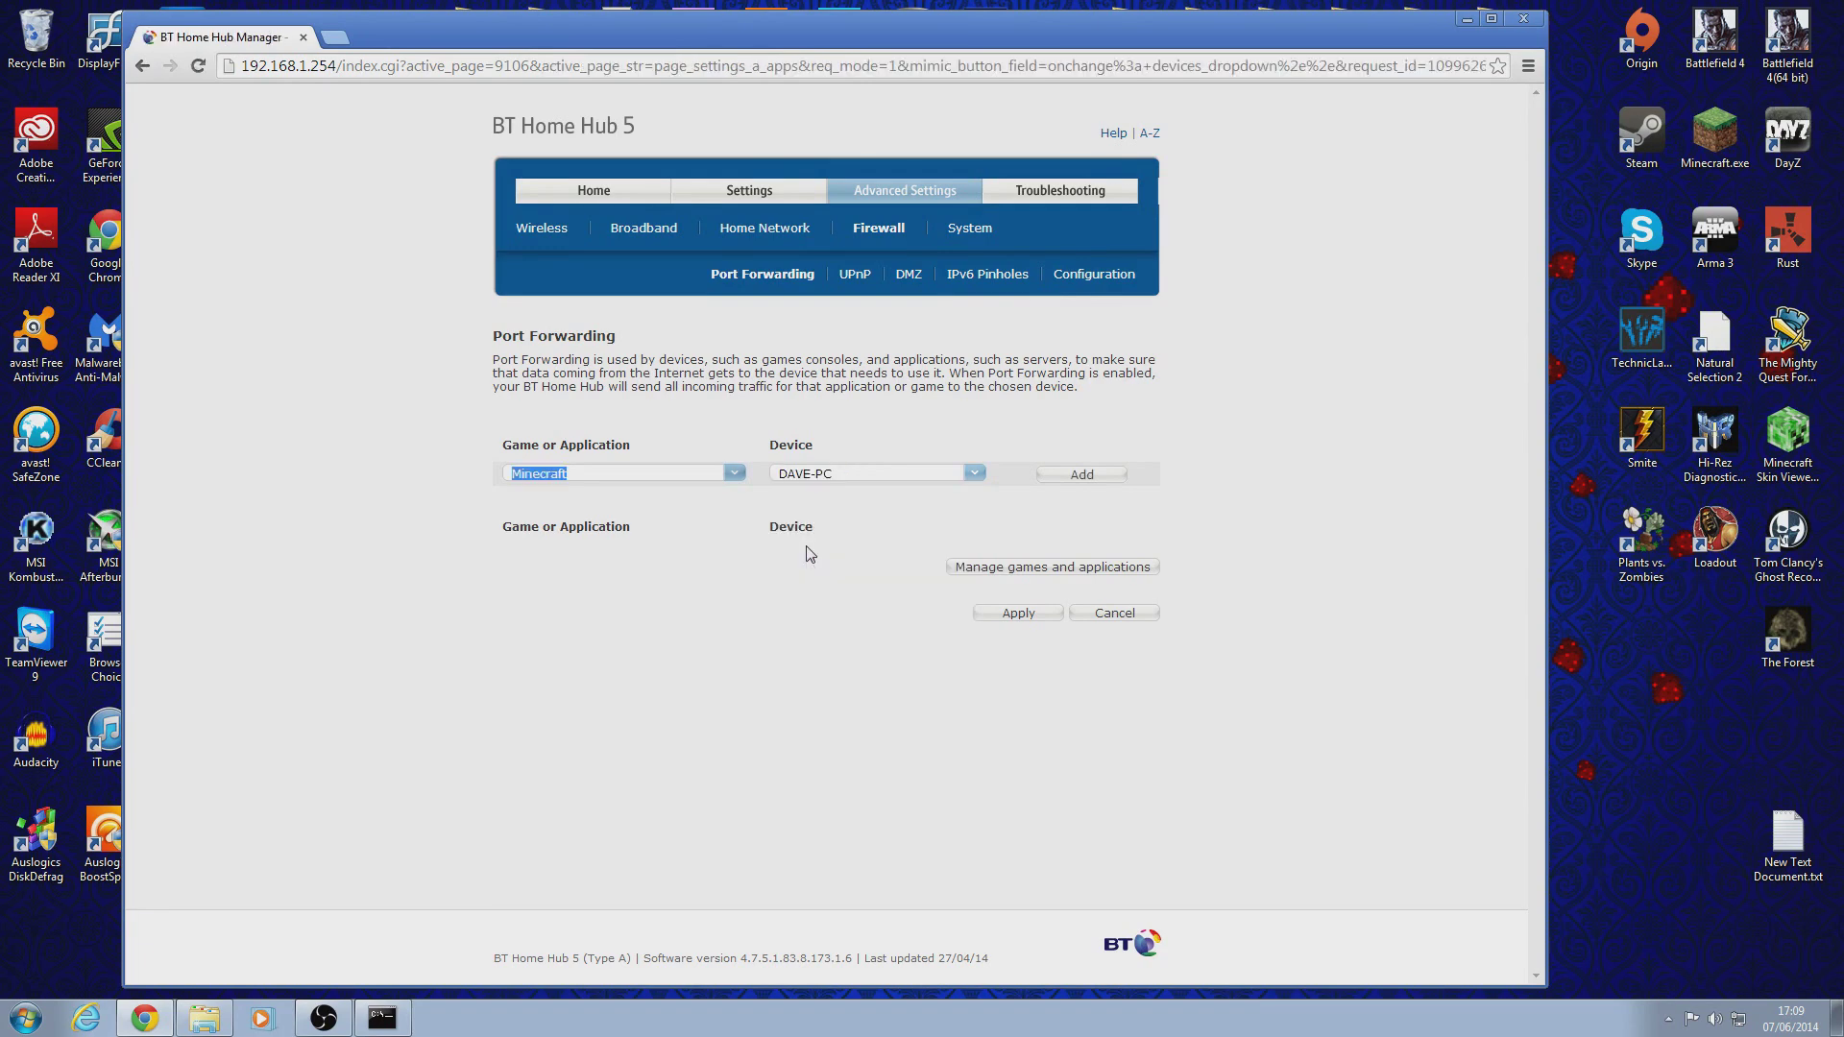
click(1103, 477)
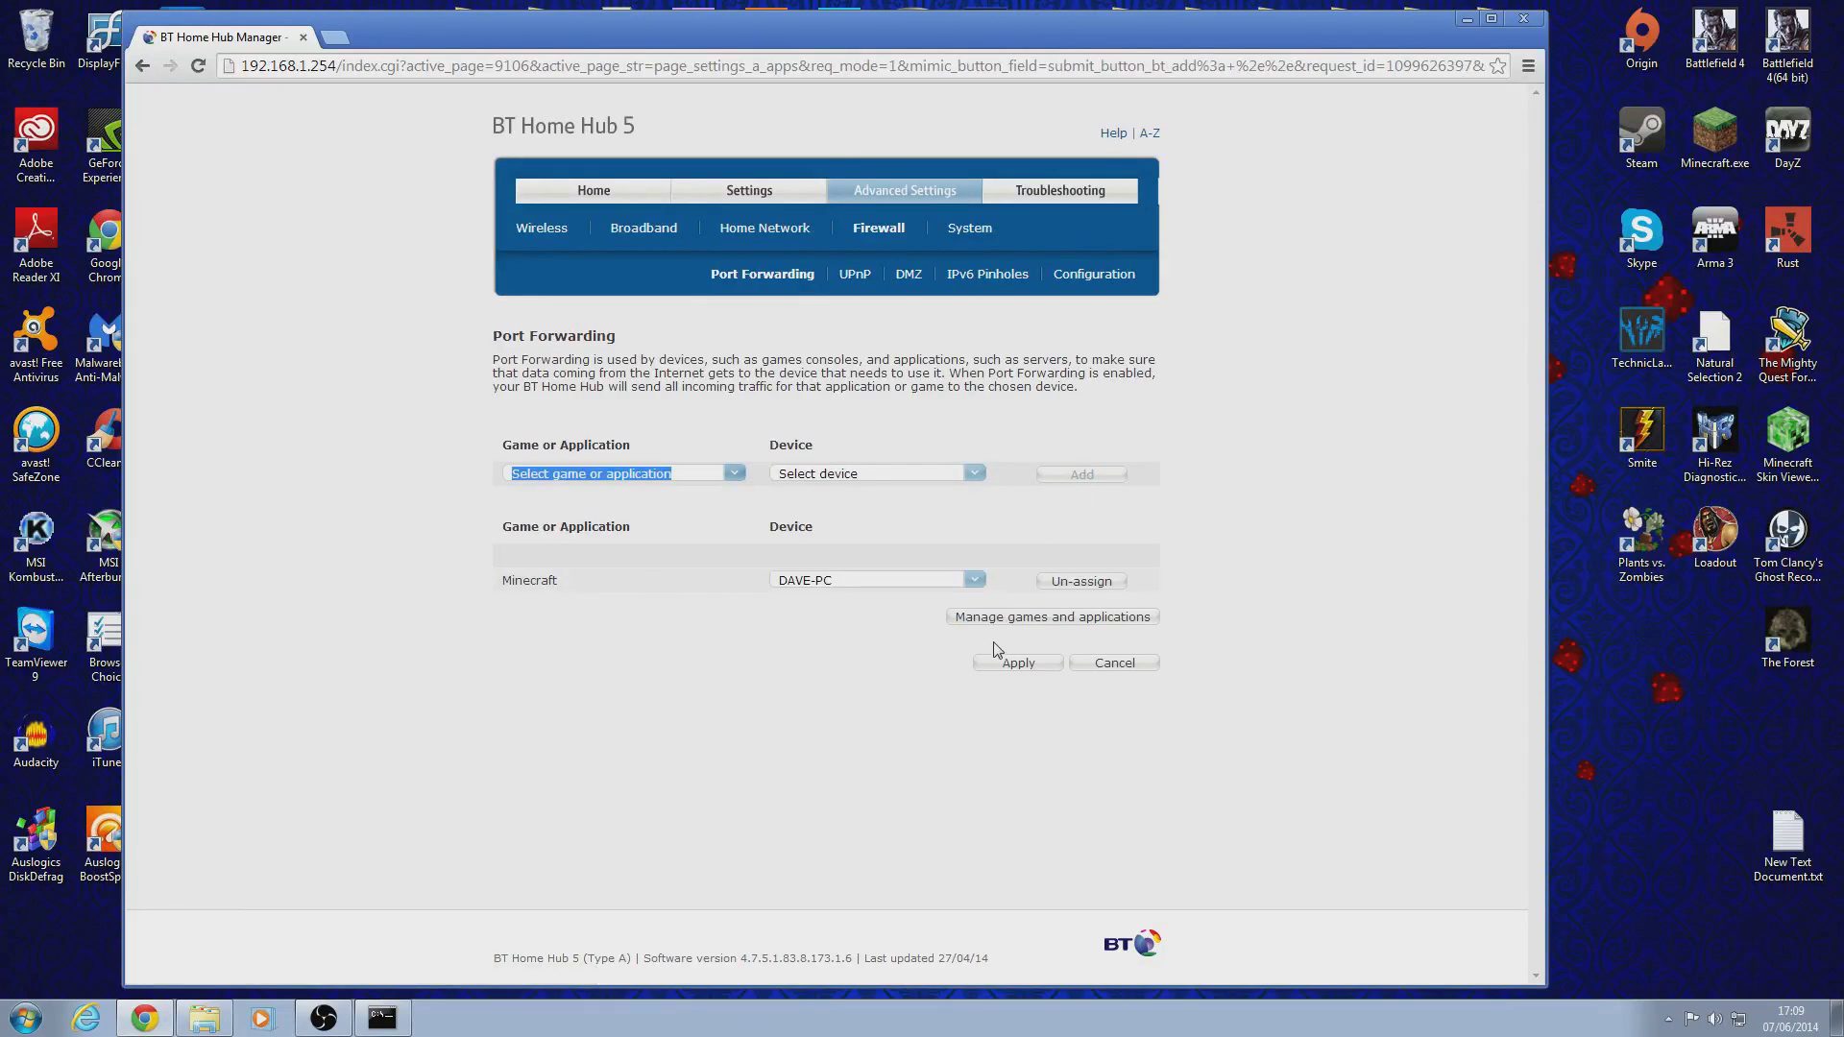
click(1015, 664)
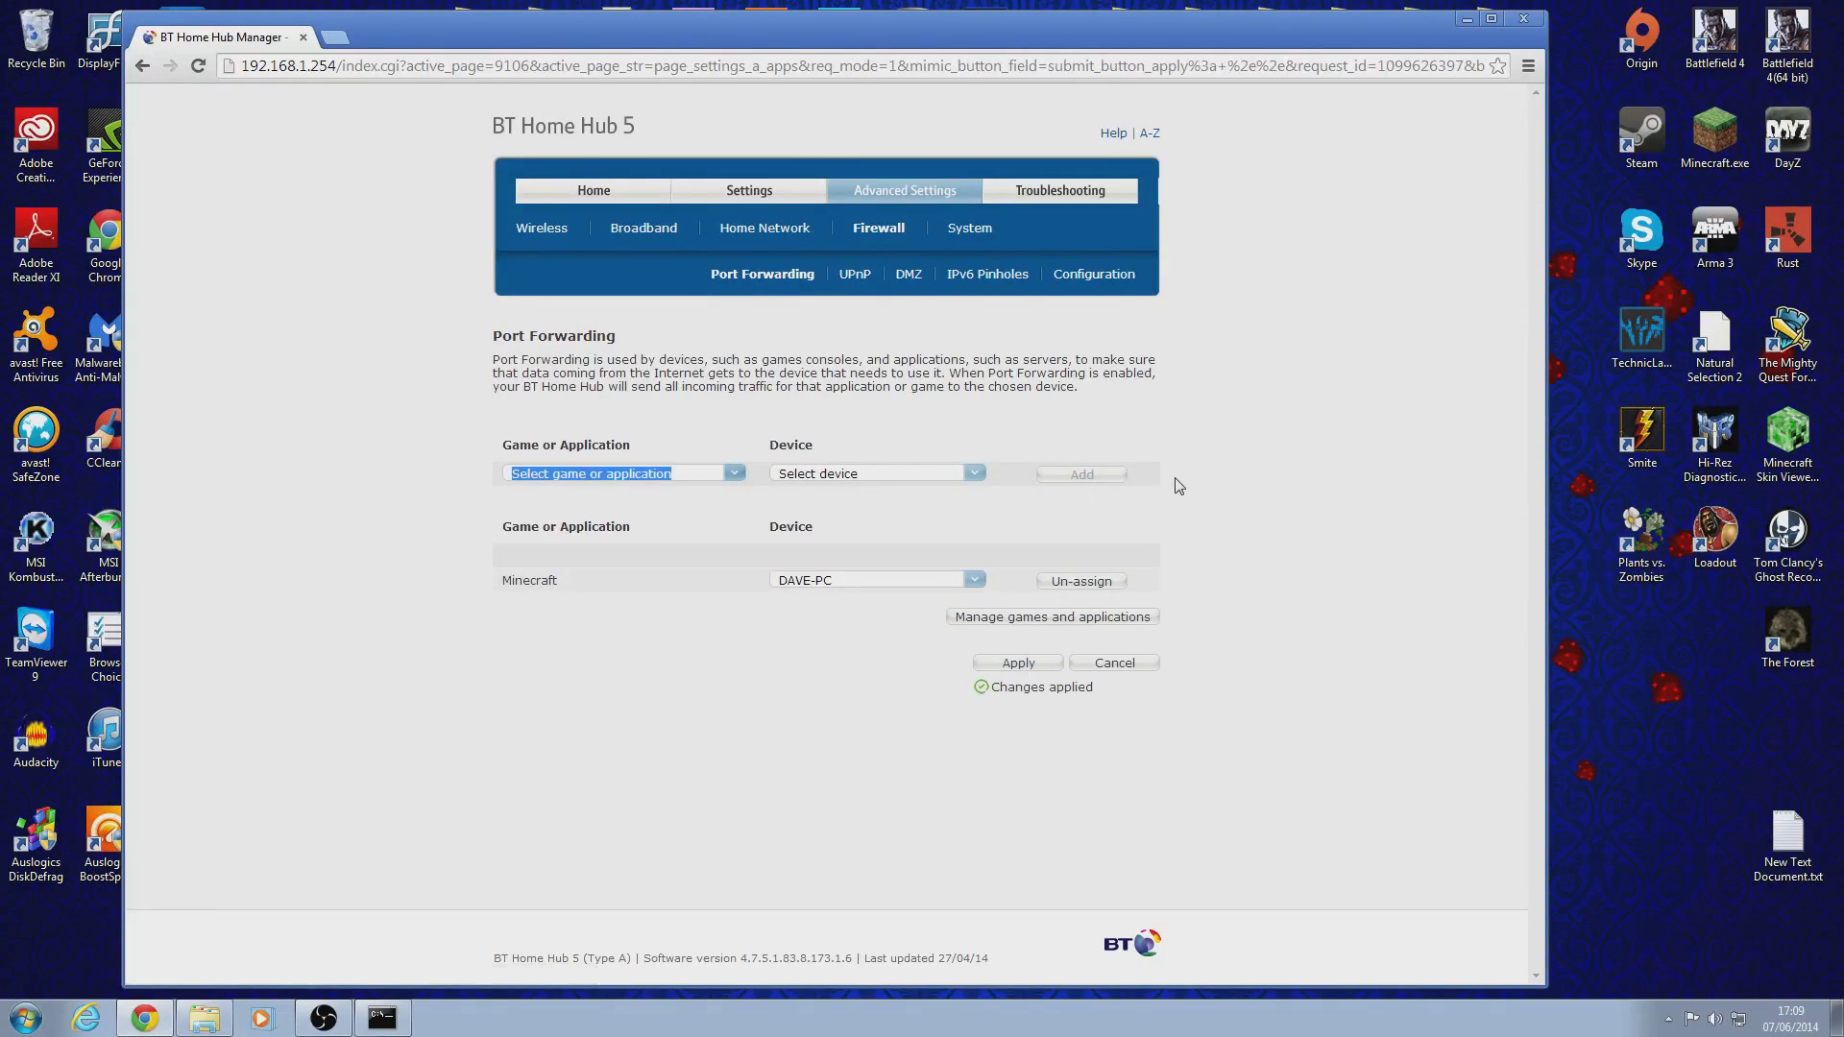
click(1526, 19)
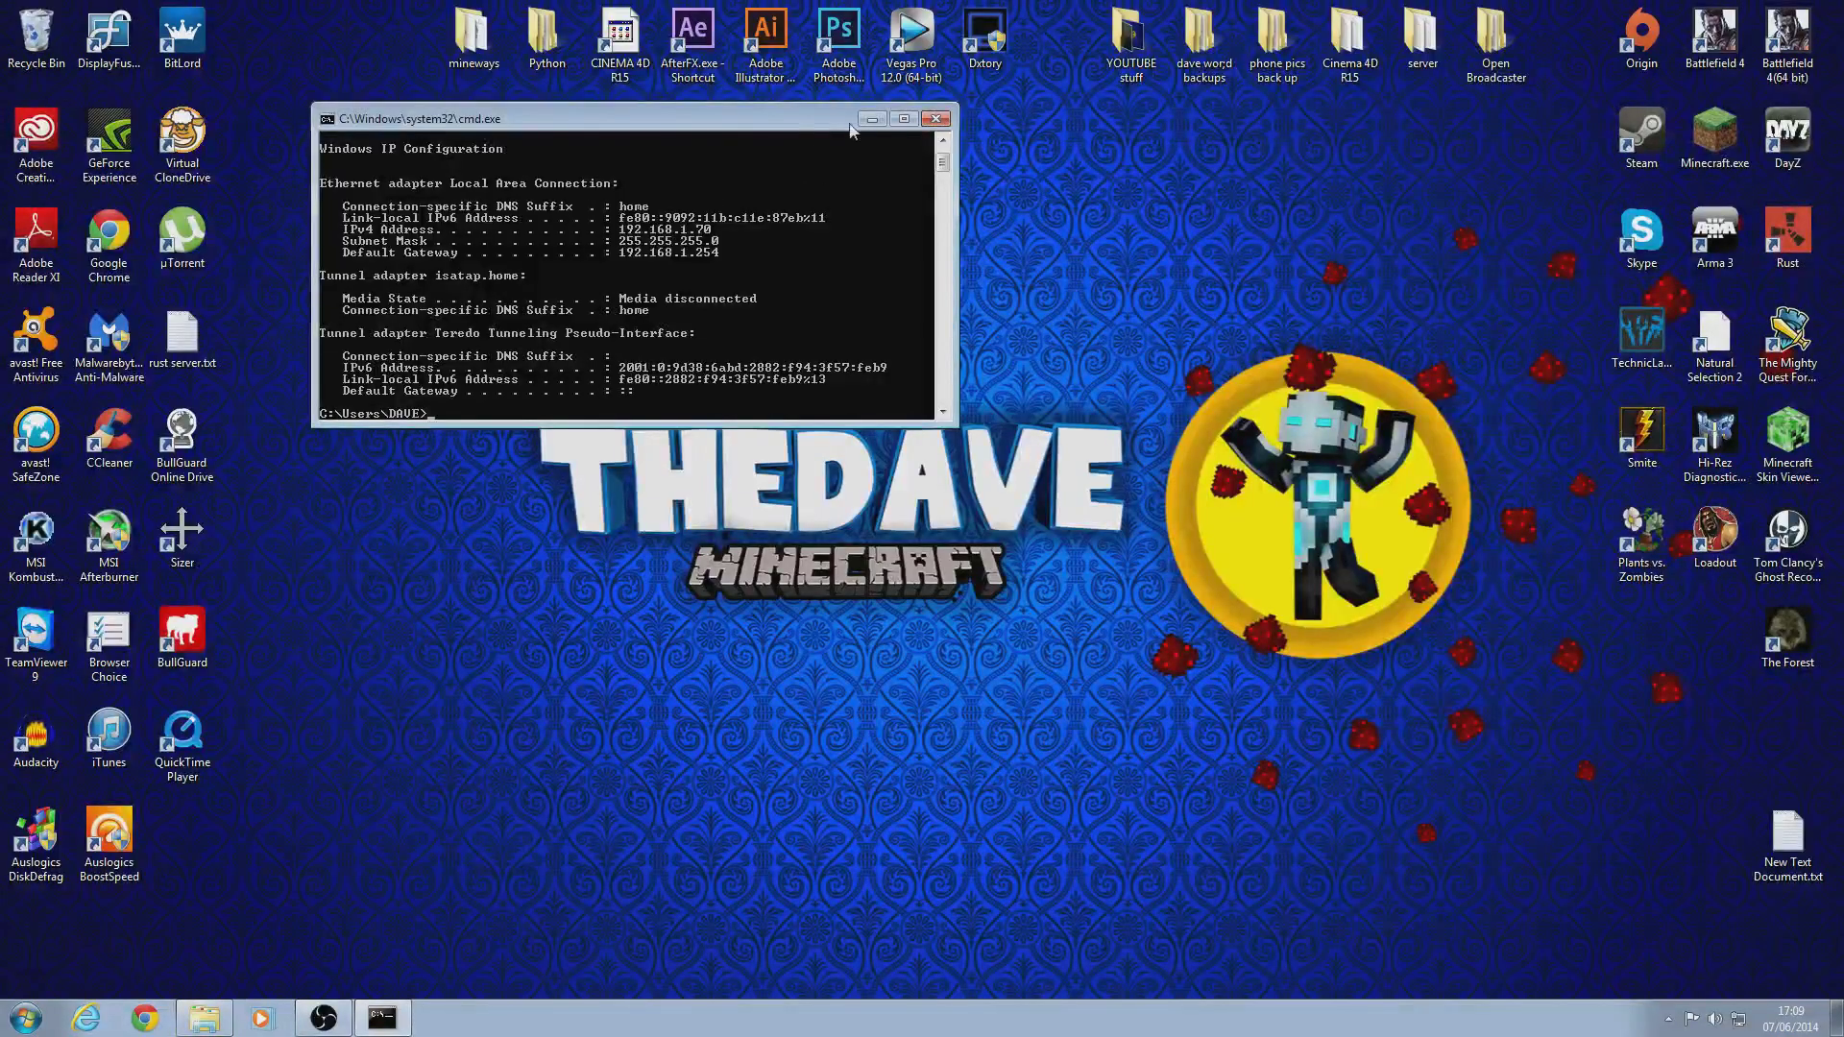
Drag the Command Prompt window with the ipconfig output up and left.
drag(801, 128, 674, 97)
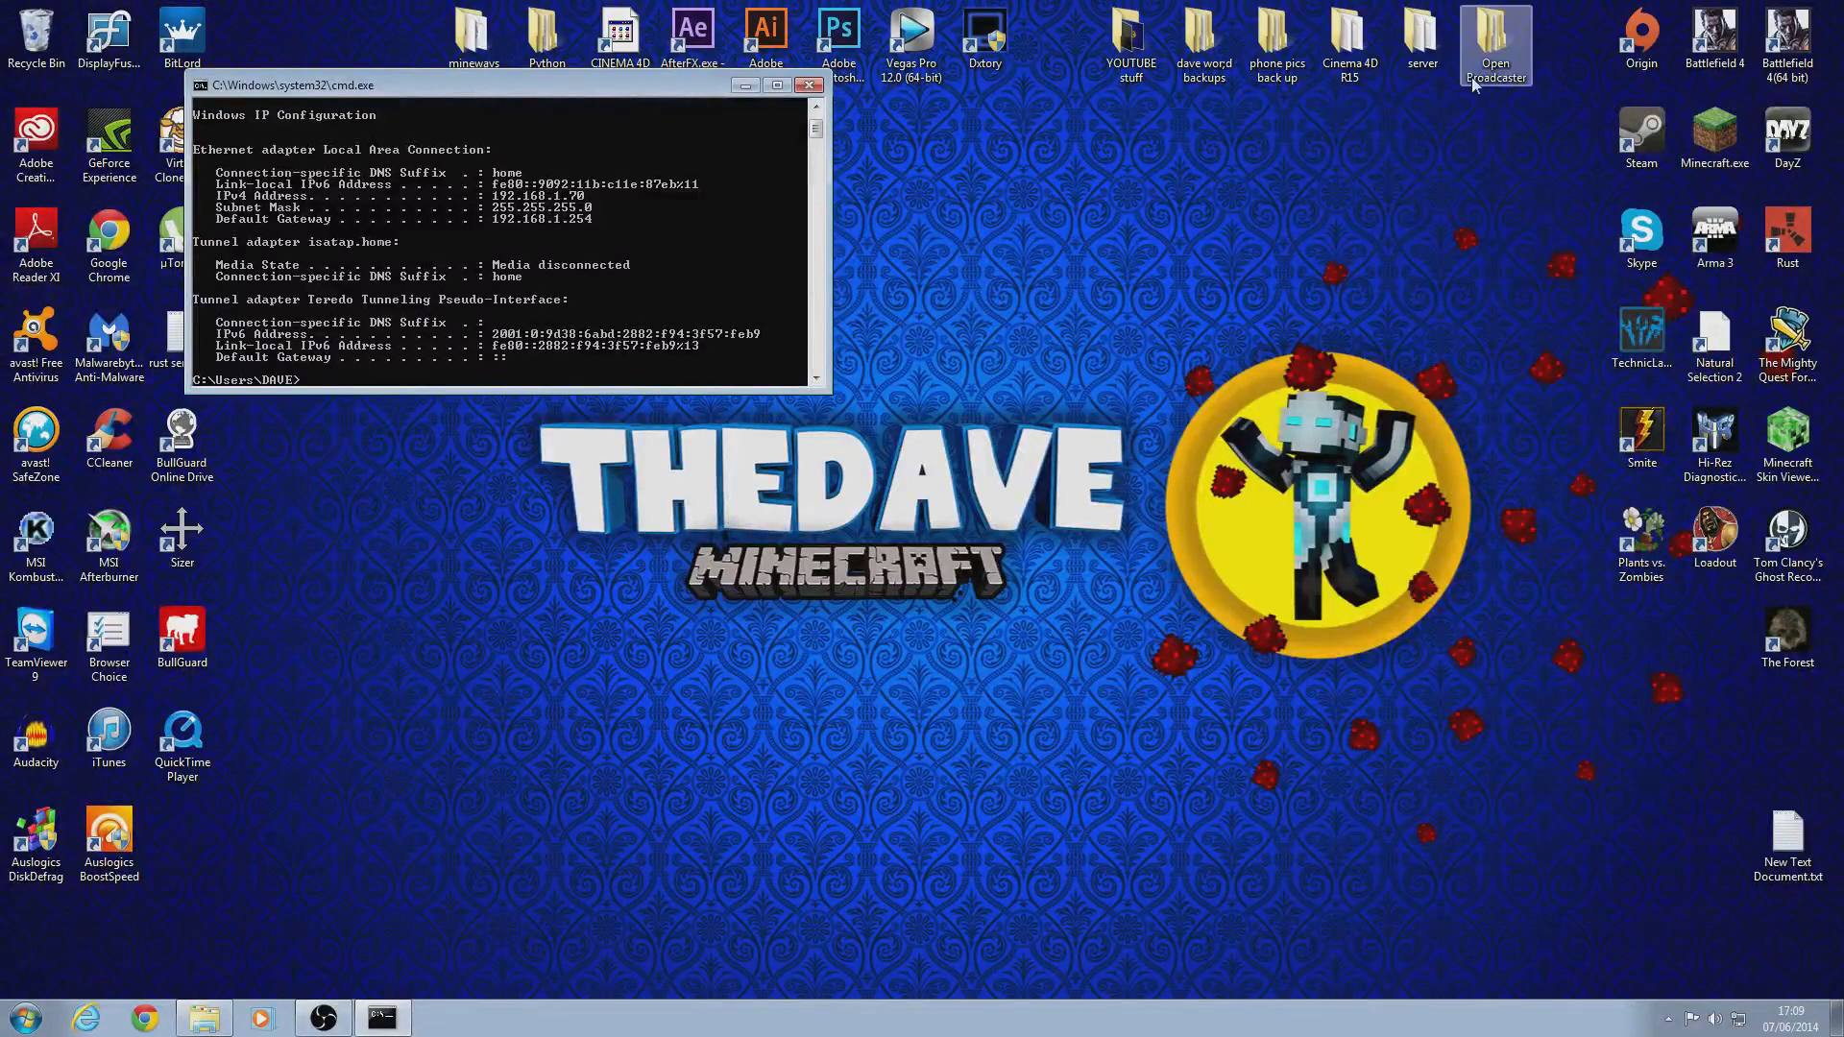
Run minecraft_server.1.7.9.exe from the server folder, allowing it past the security warning.
double_click(1421, 44)
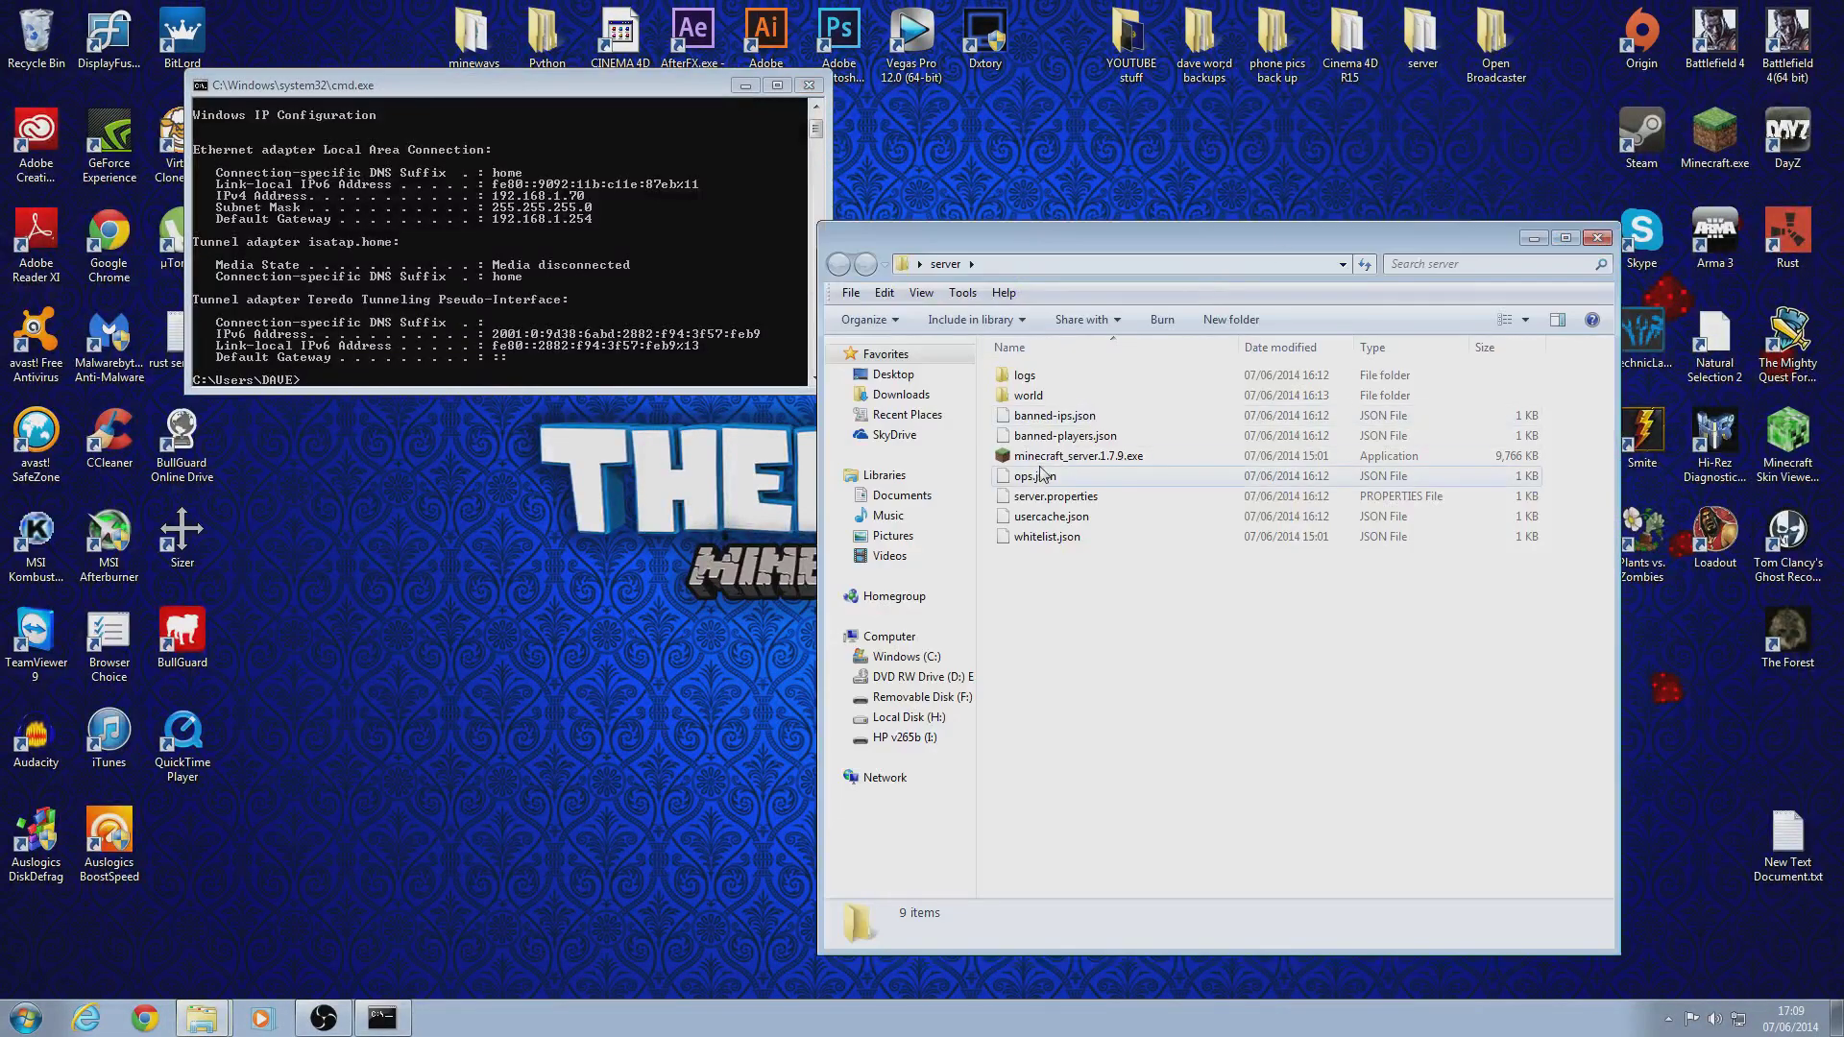
double_click(1058, 456)
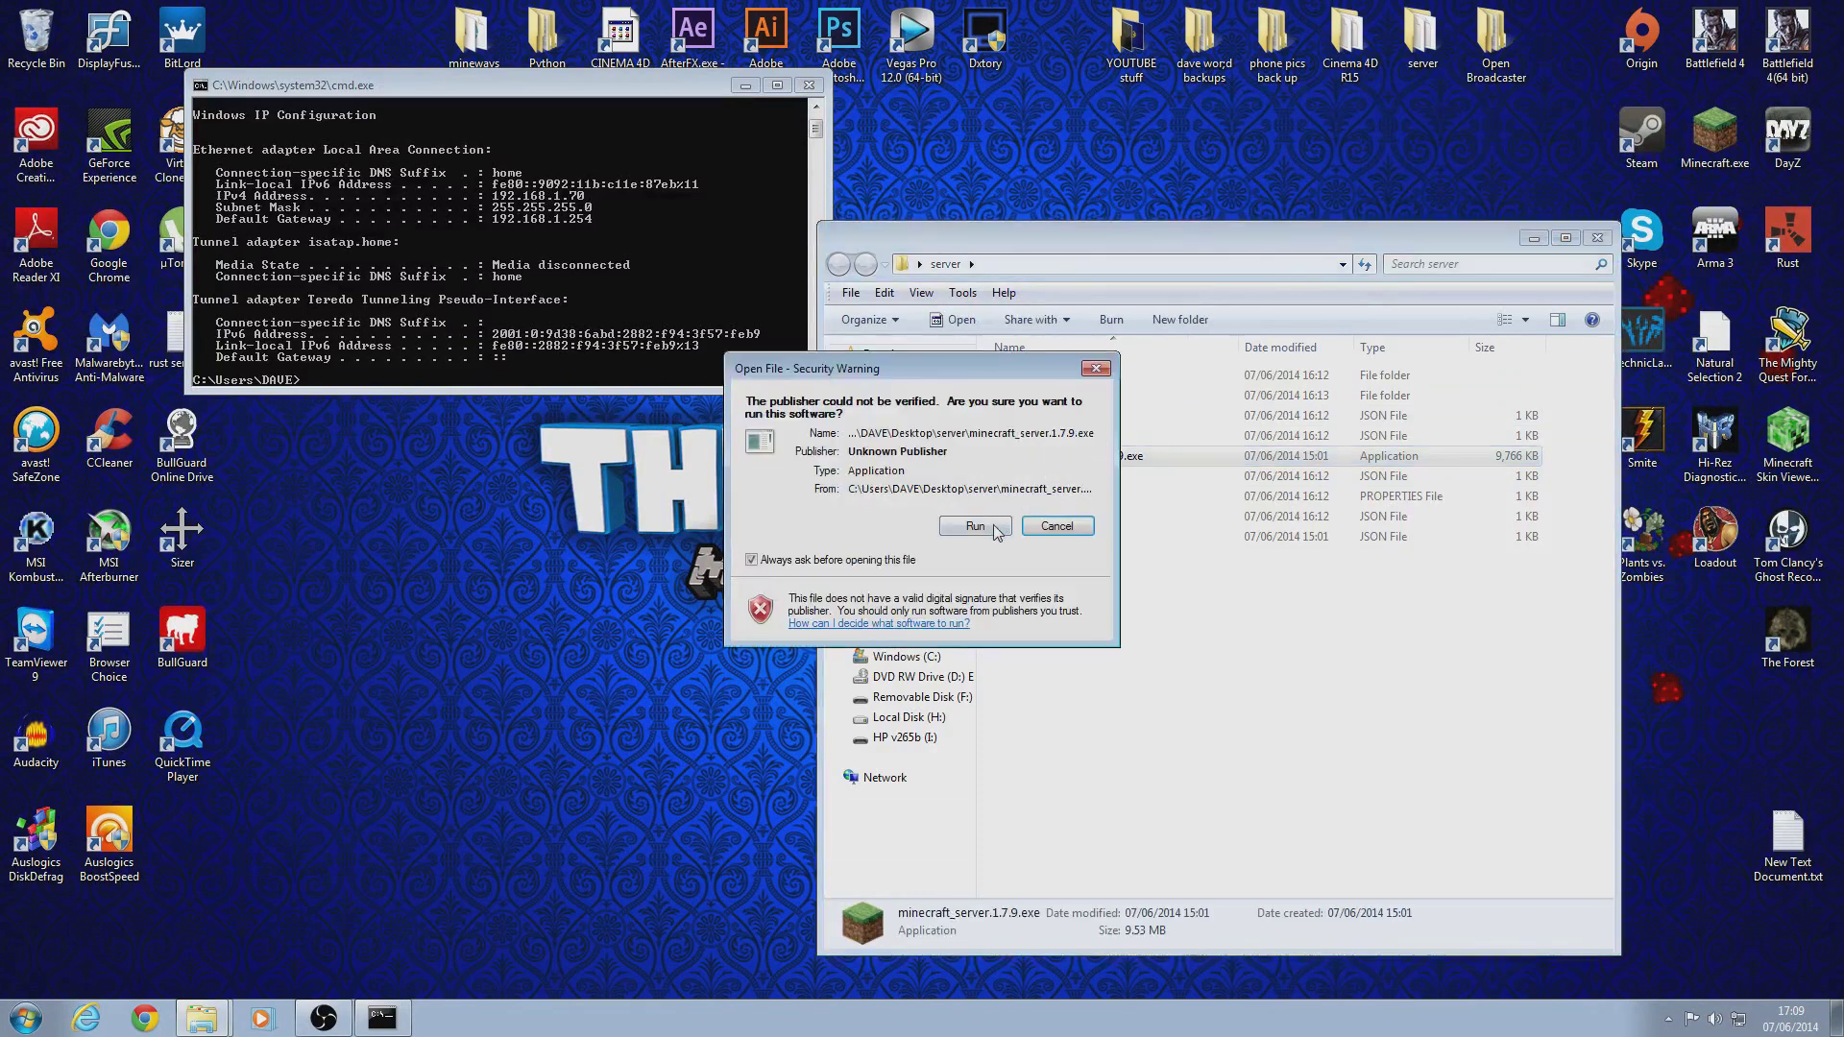
click(976, 526)
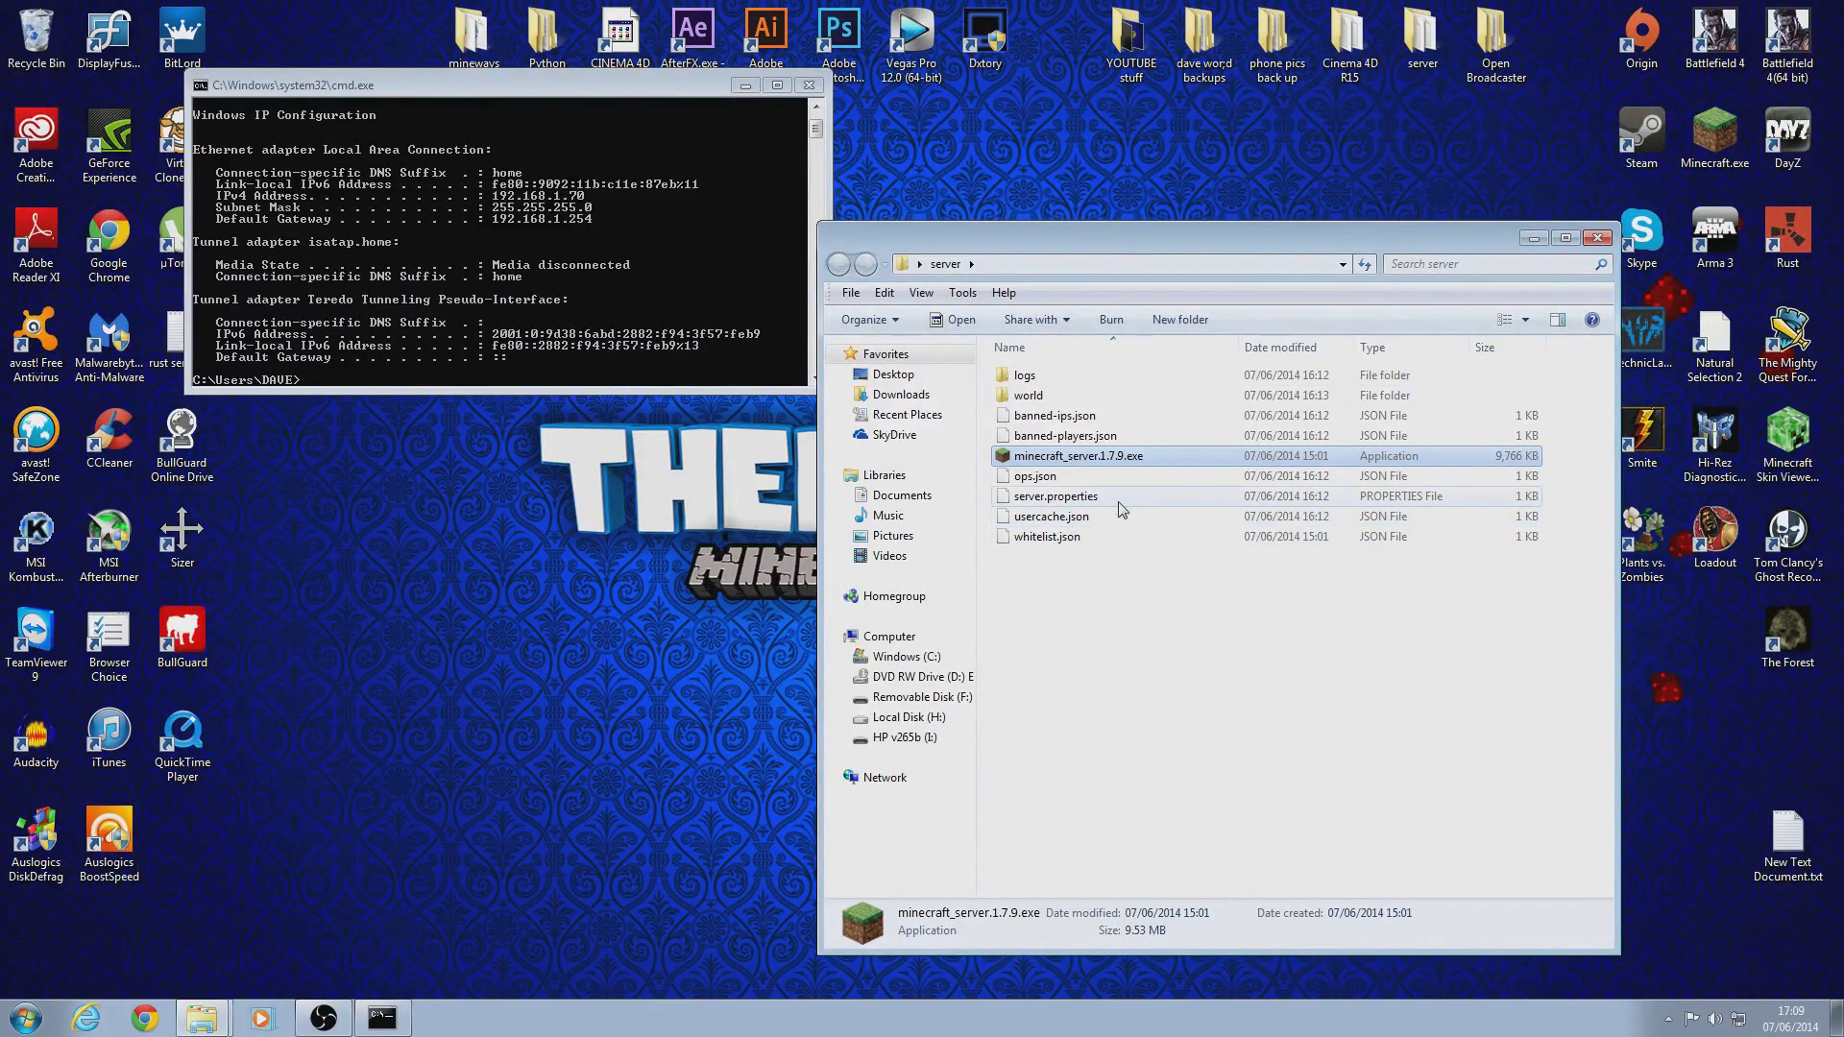
Open the Minecraft Launcher from the desktop and play Minecraft 1.7.9.
click(1534, 239)
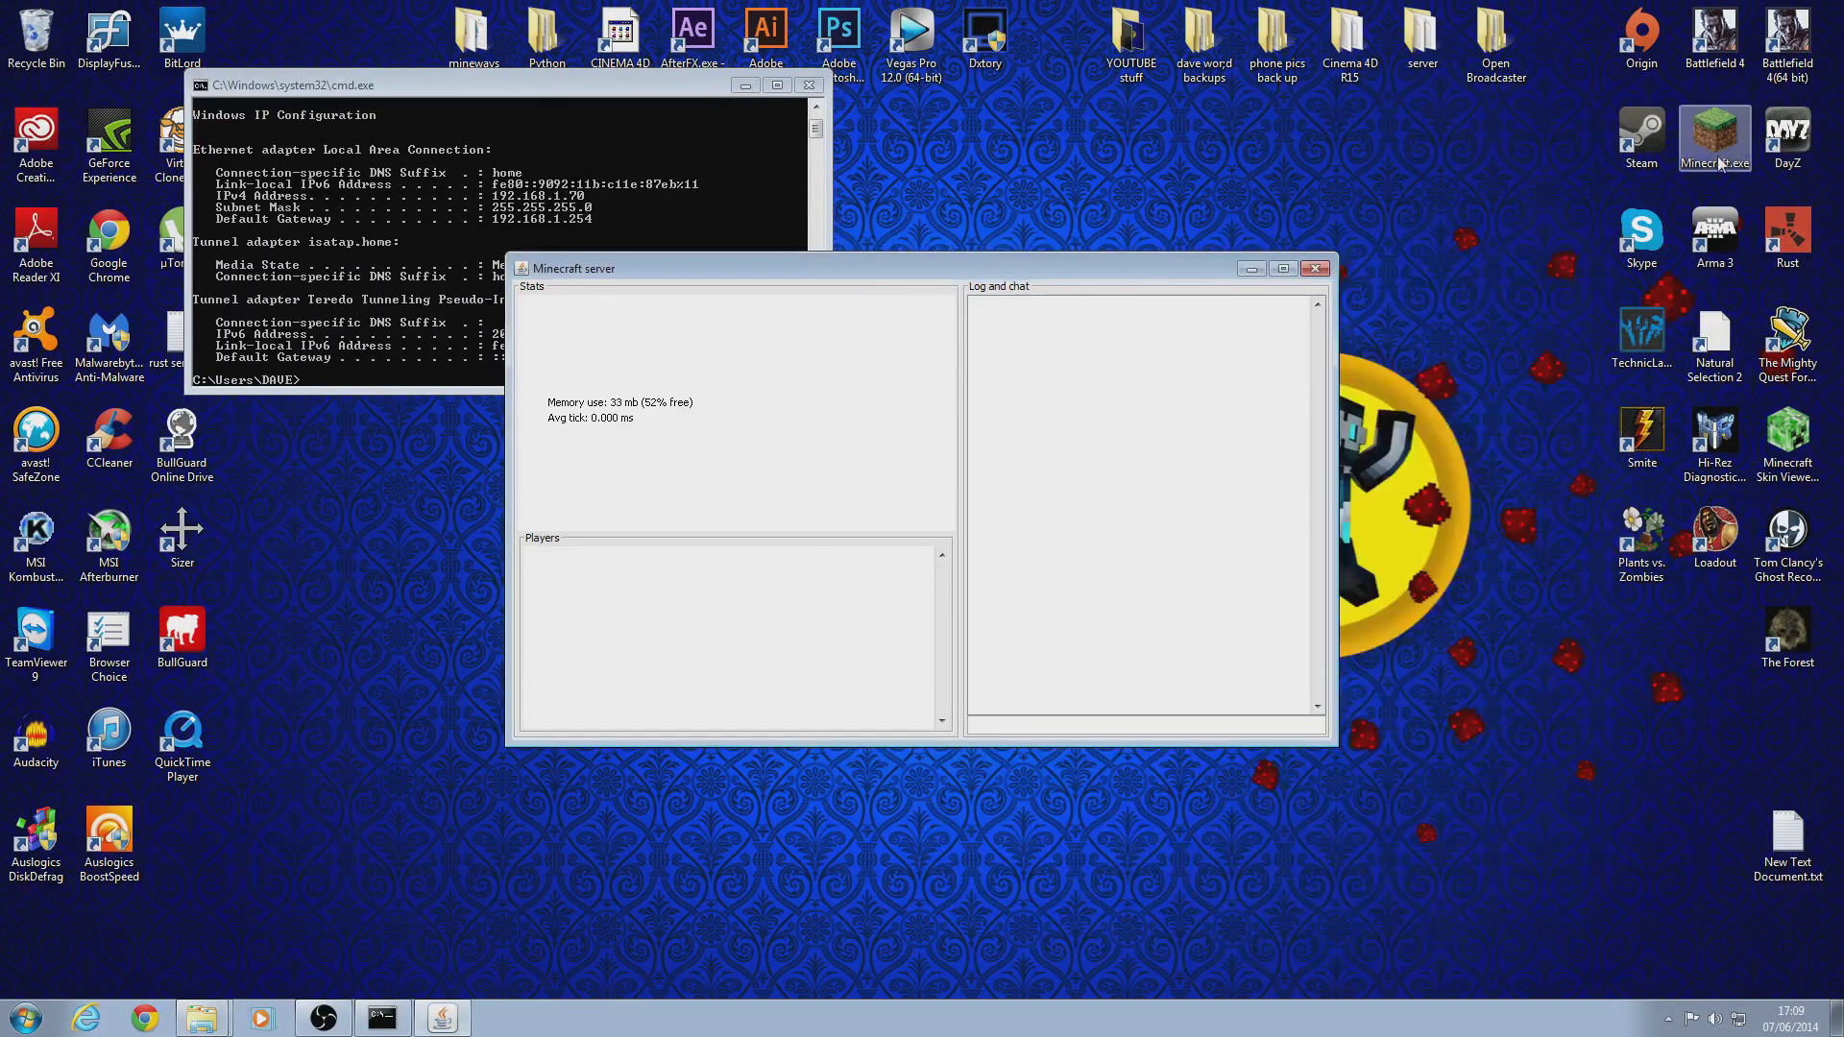
double_click(1721, 146)
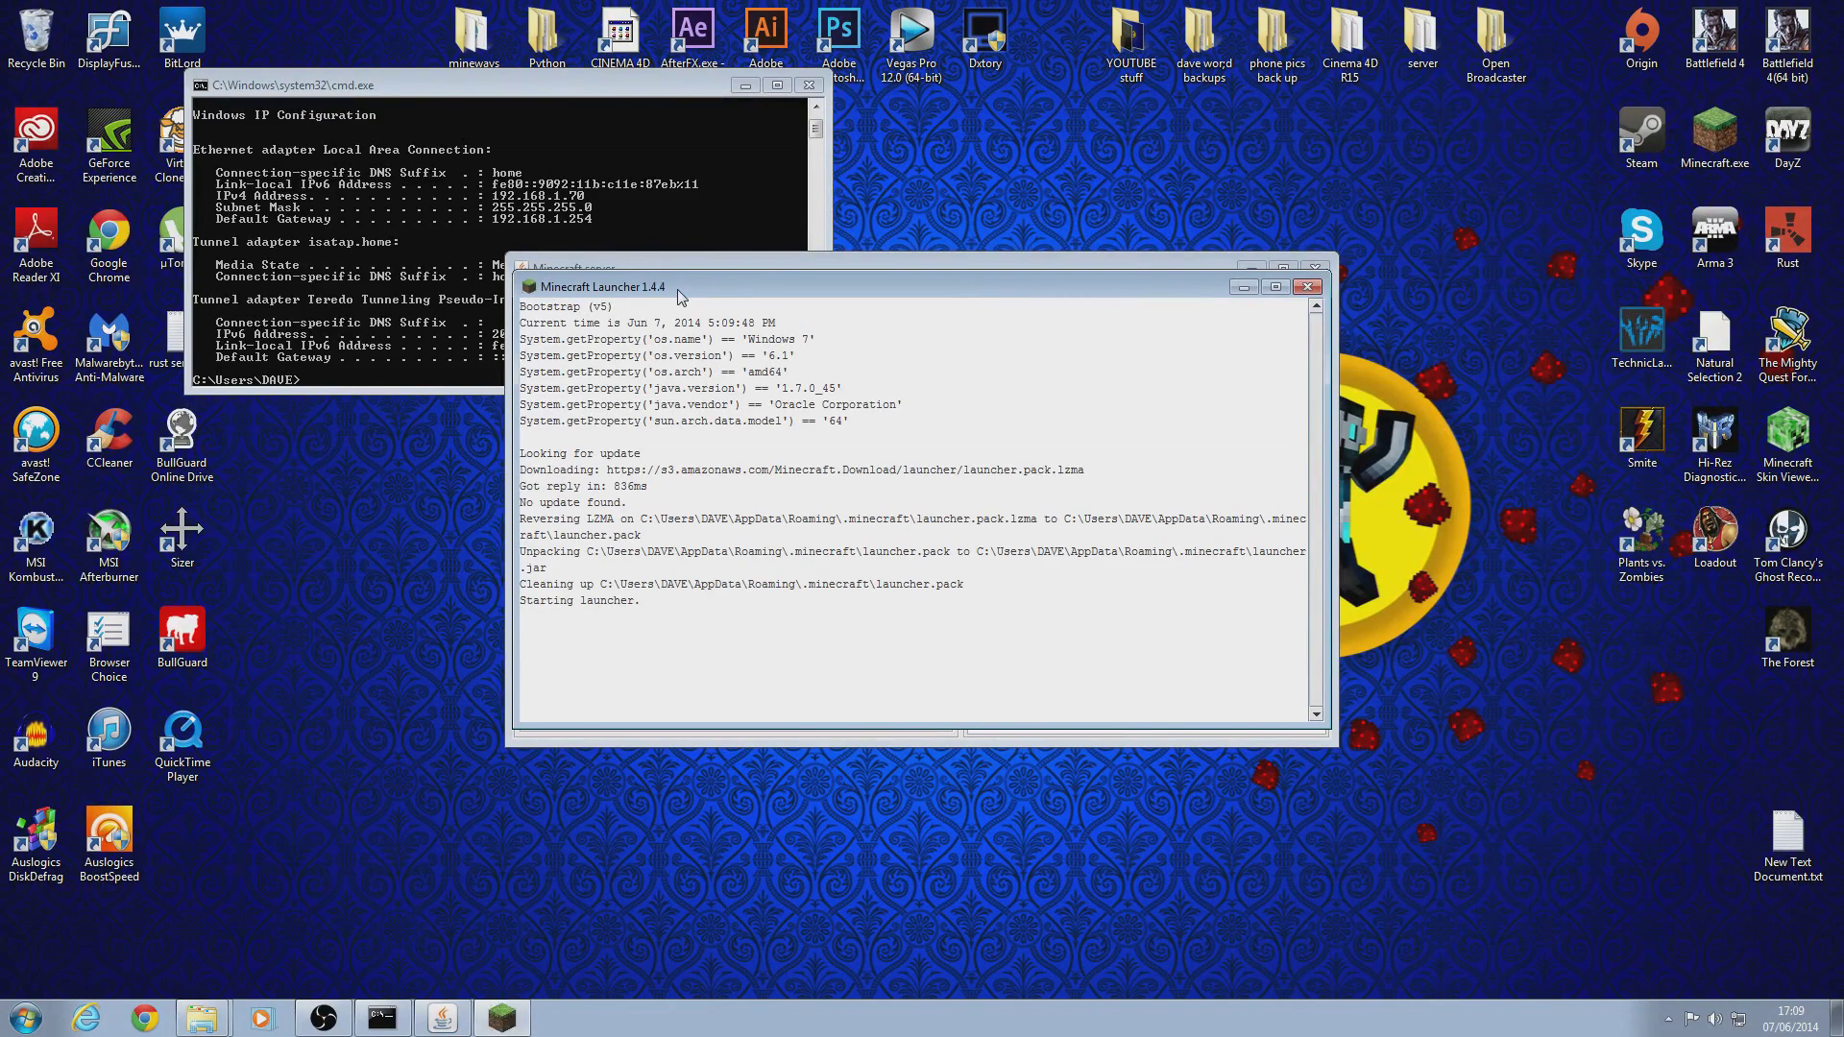
mouse_move(678, 290)
mouse_down()
mouse_move(657, 256)
mouse_move(559, 390)
mouse_move(661, 265)
mouse_up()
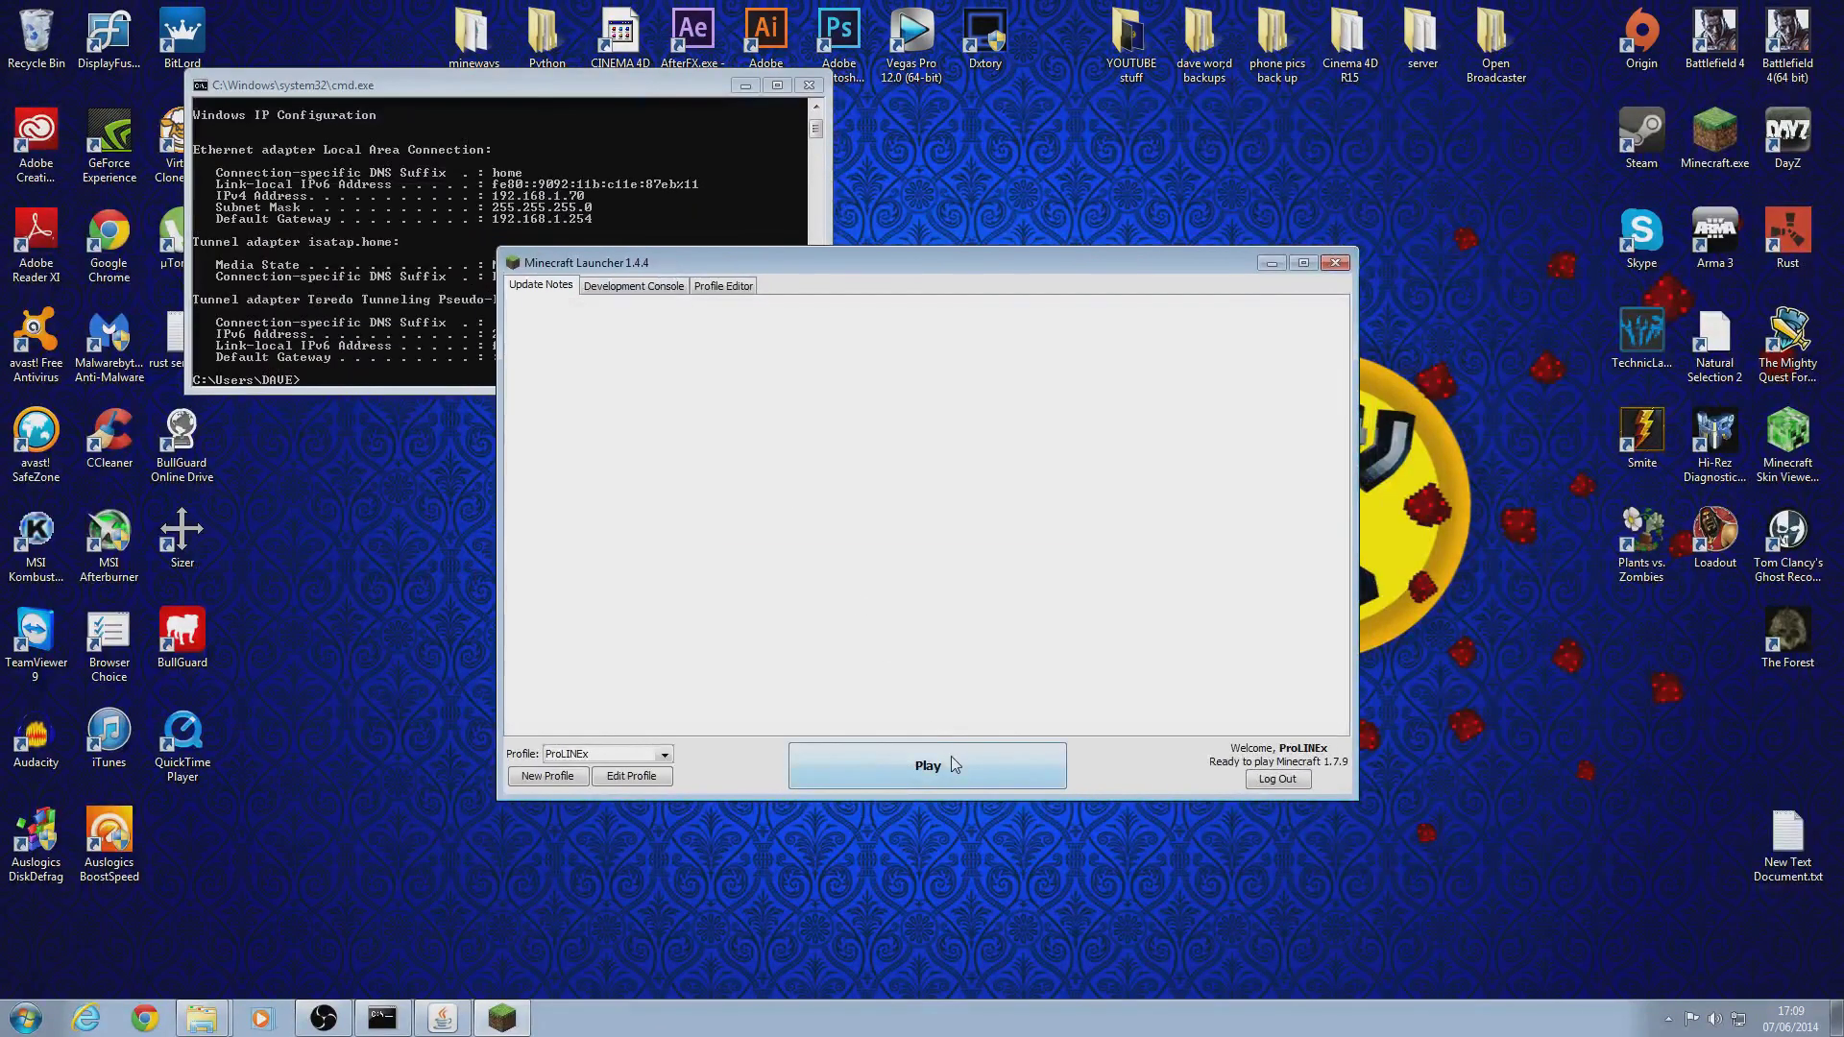
click(951, 757)
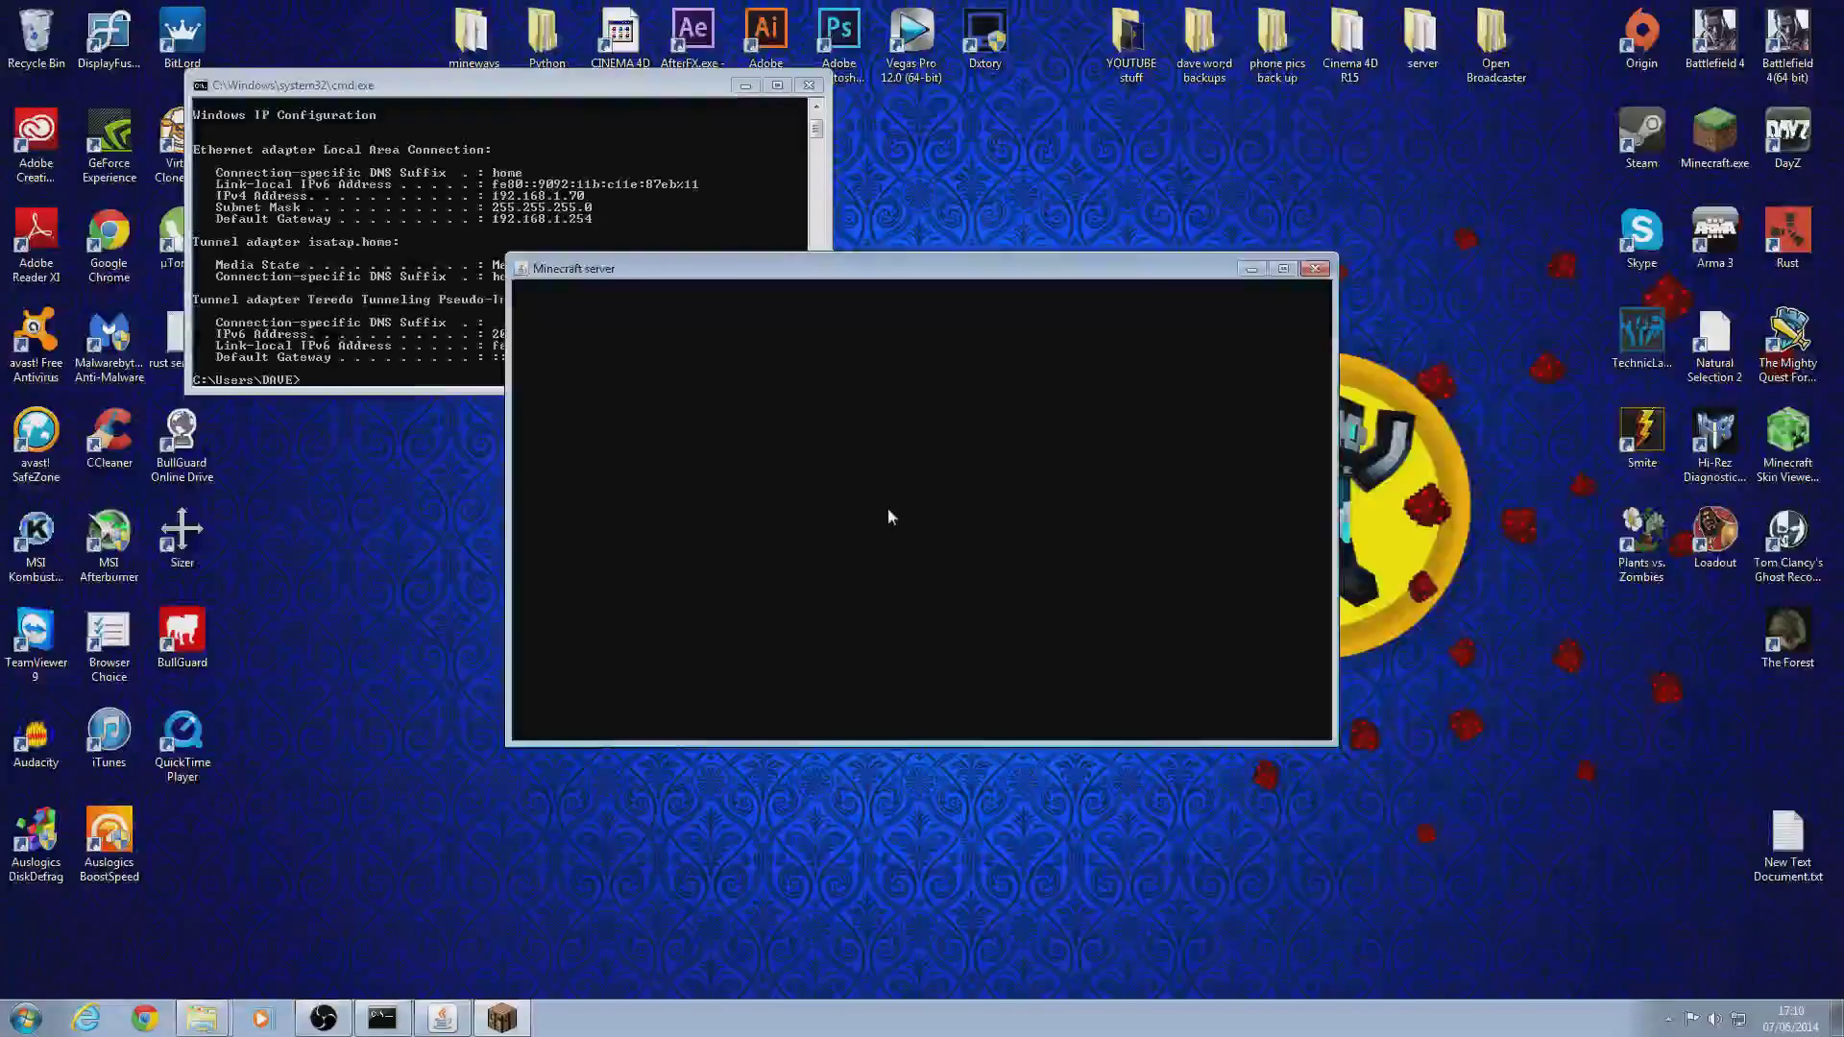
Direct-connect to the local server at localhost from the Multiplayer menu.
drag(957, 308, 903, 205)
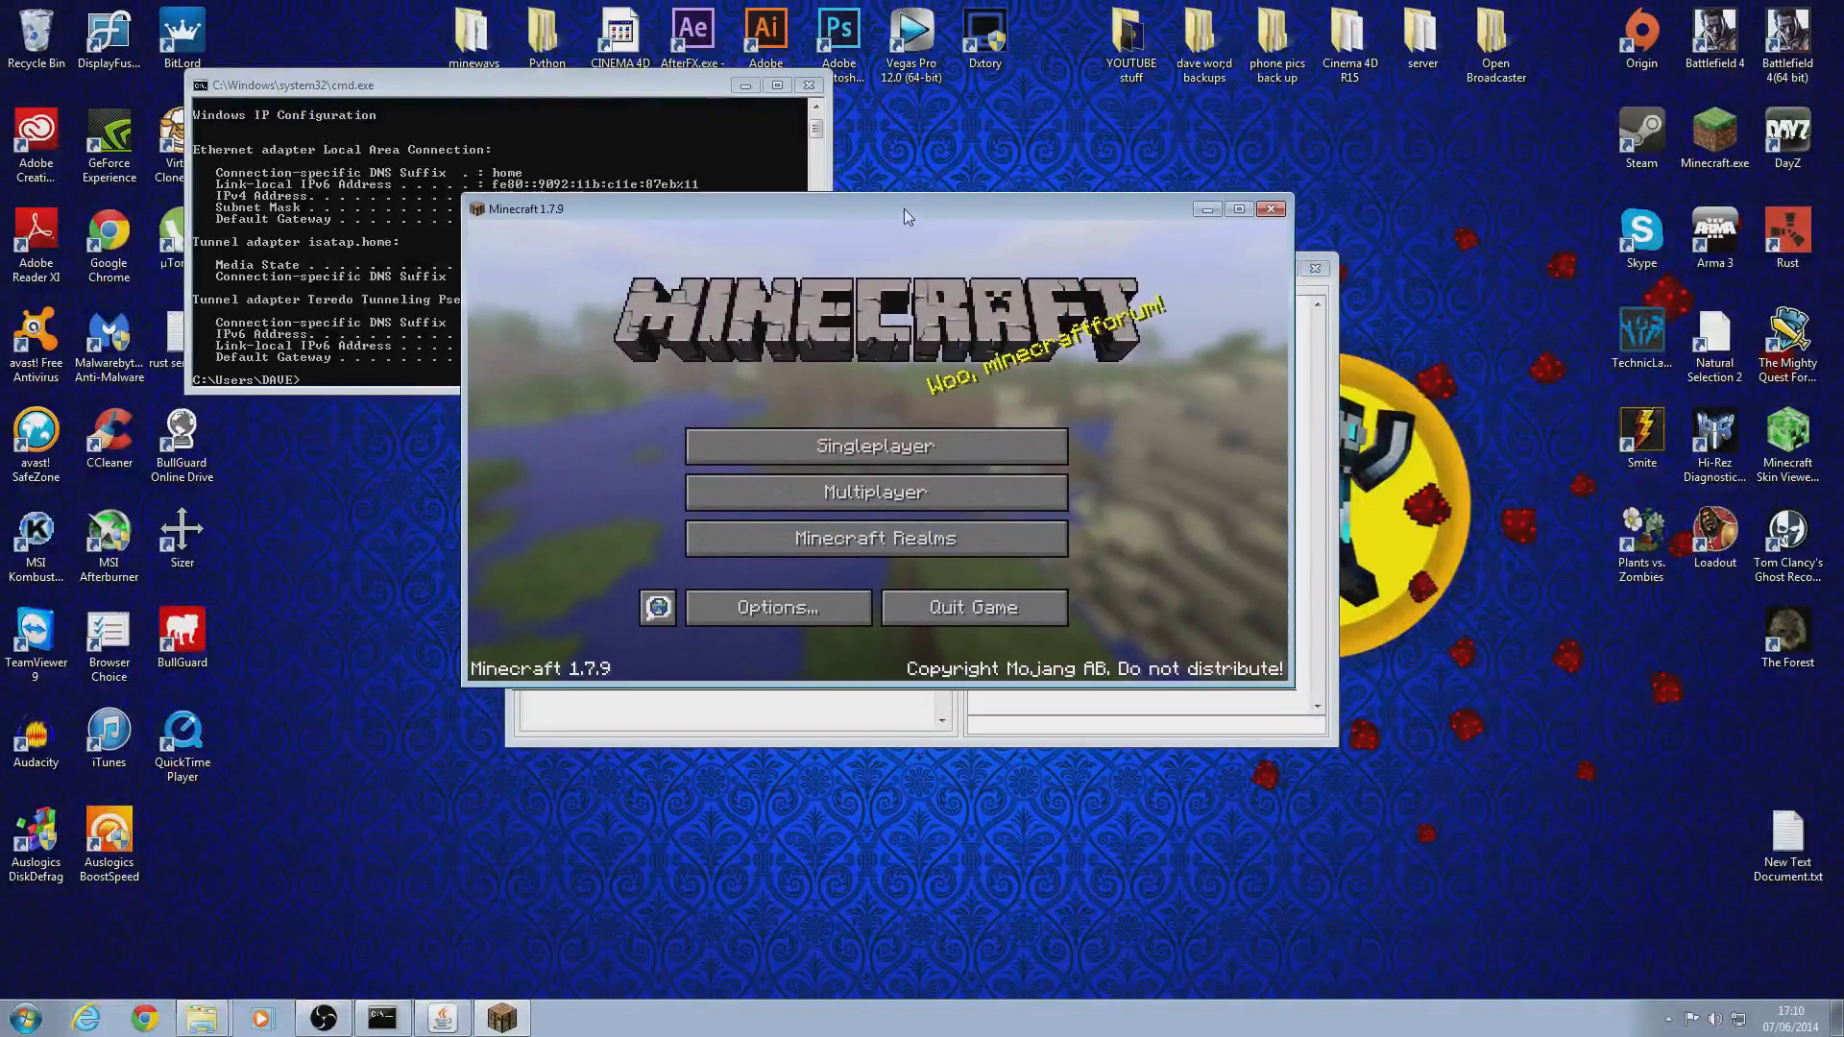
click(885, 487)
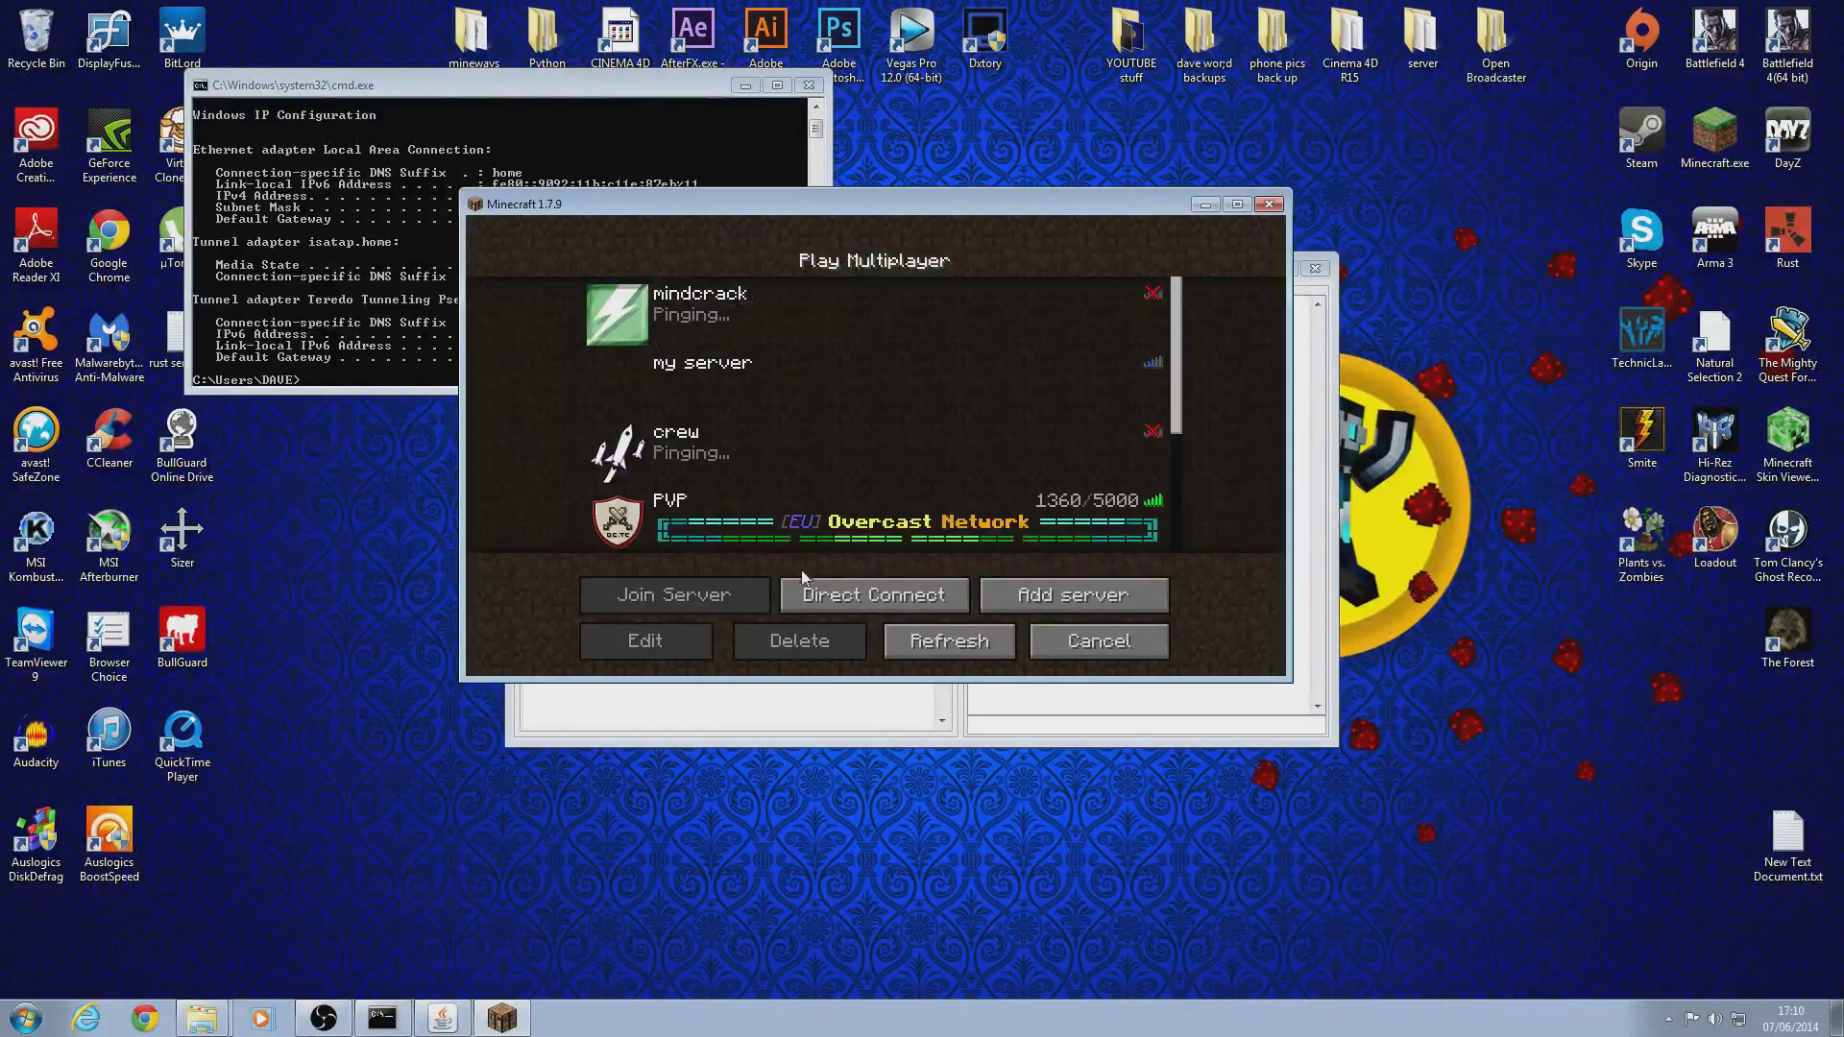
click(916, 605)
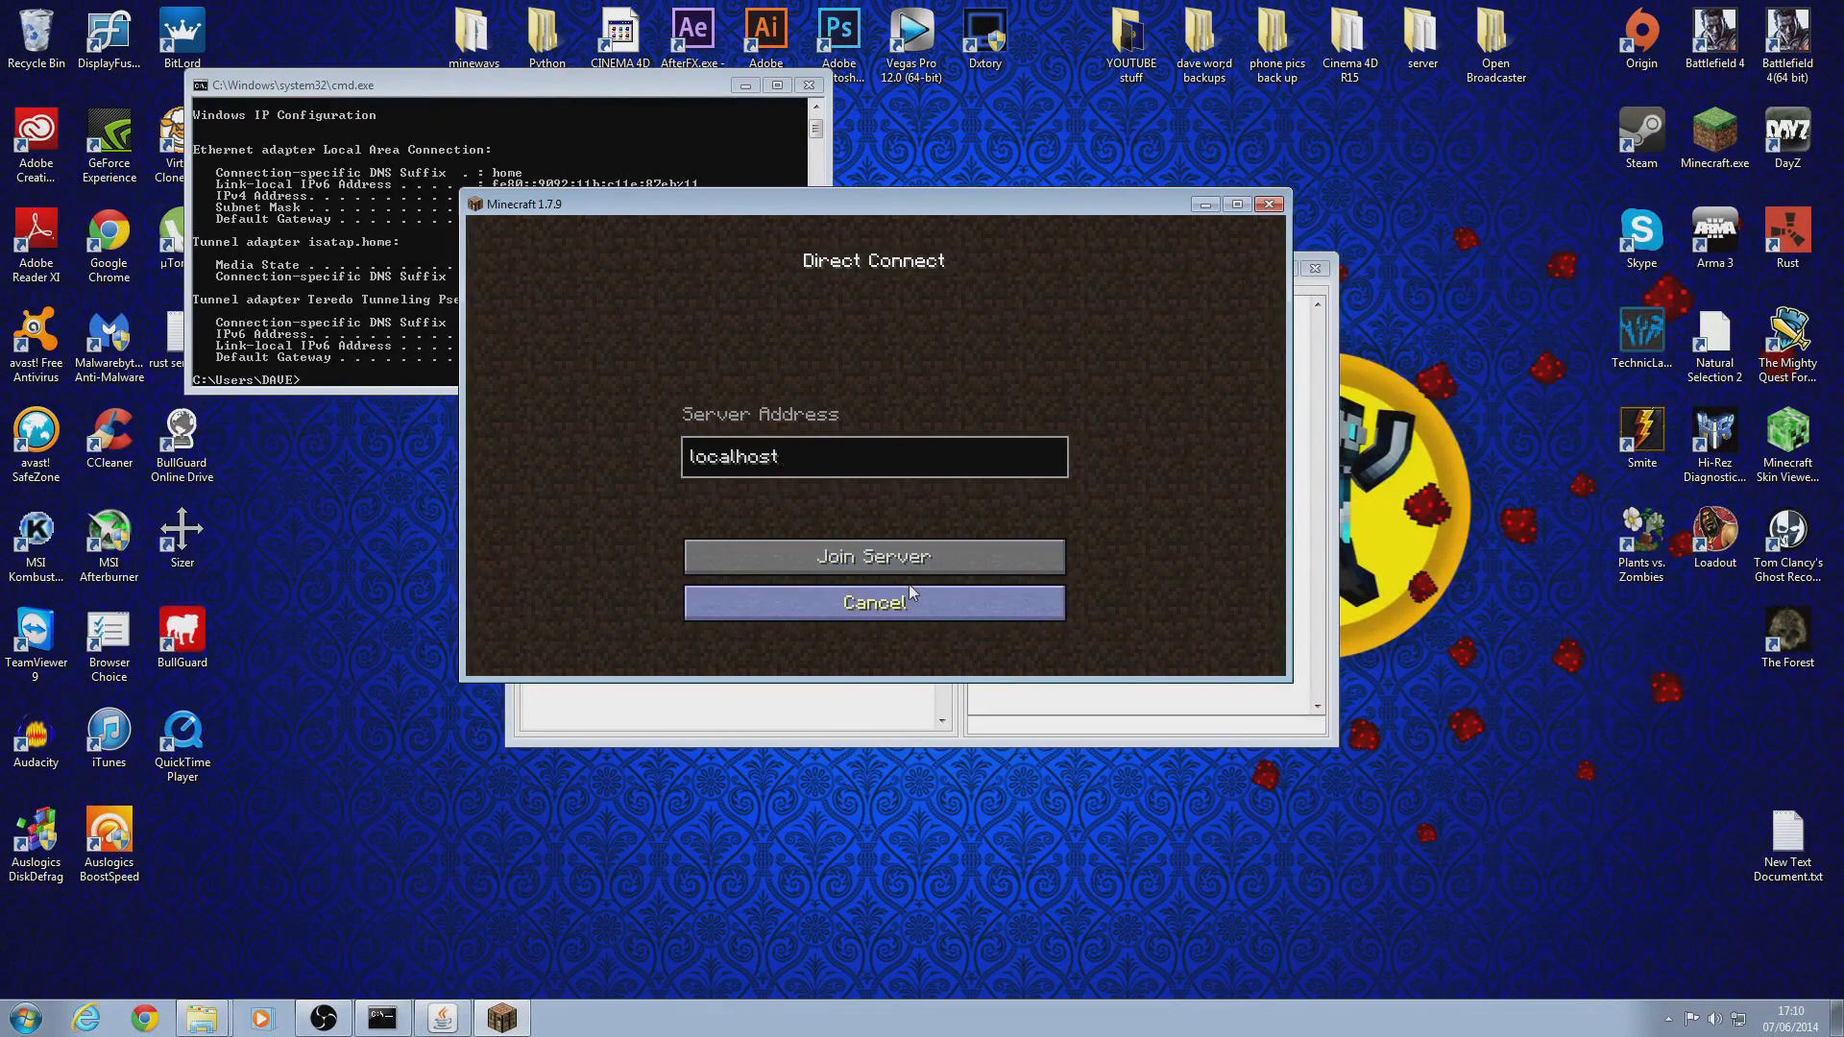
click(822, 559)
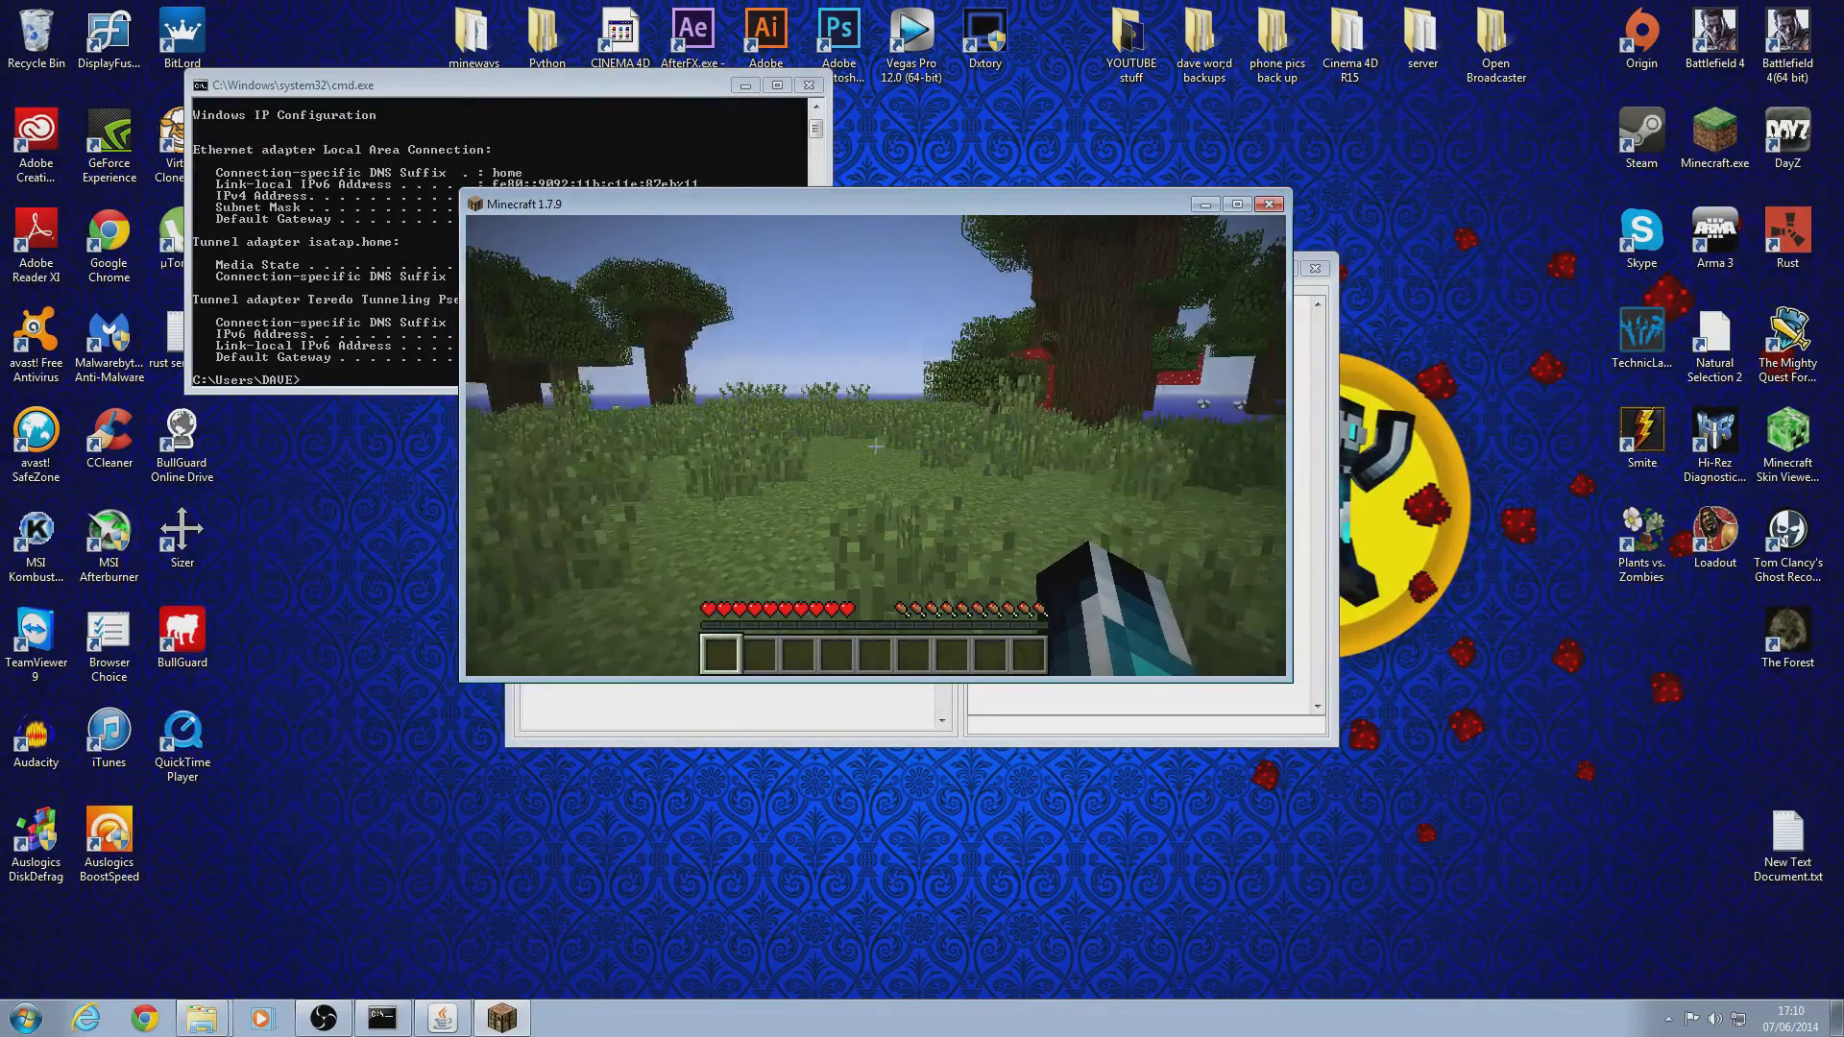
Mine a dirt block, place it back, then pause and disconnect.
key(Tab)
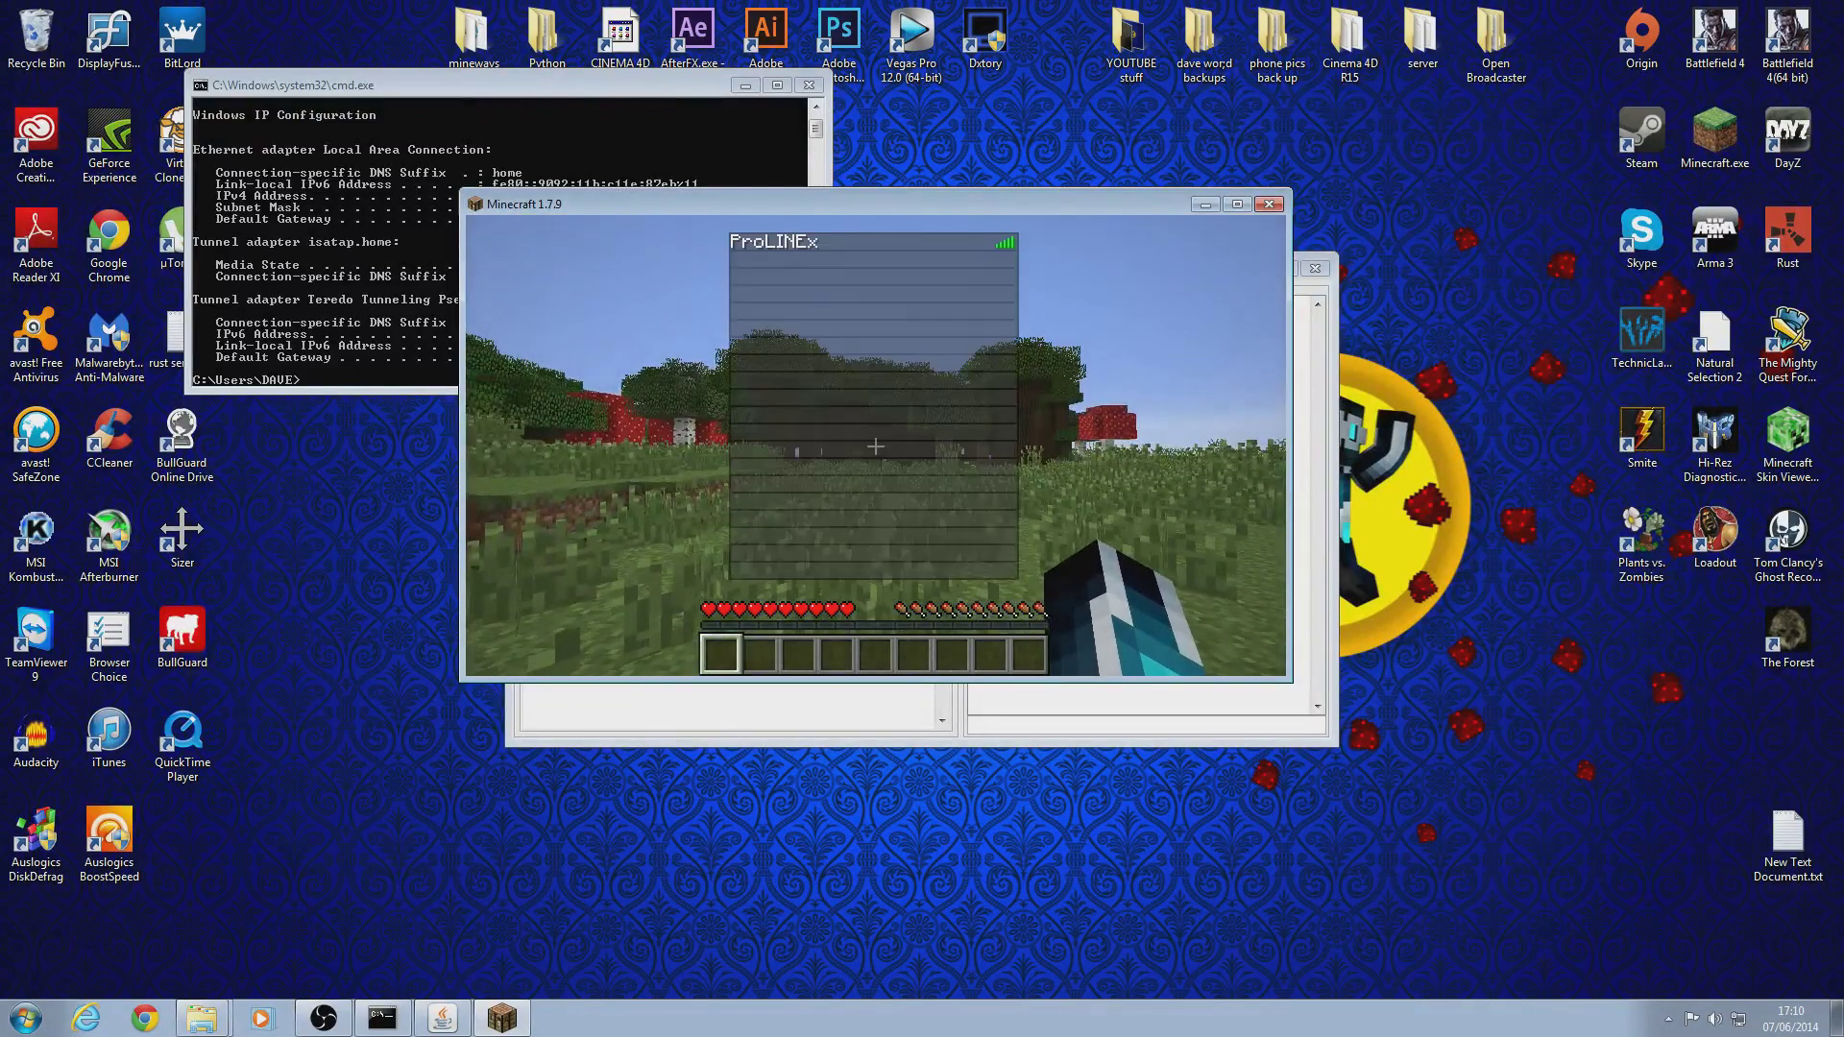
key(w)
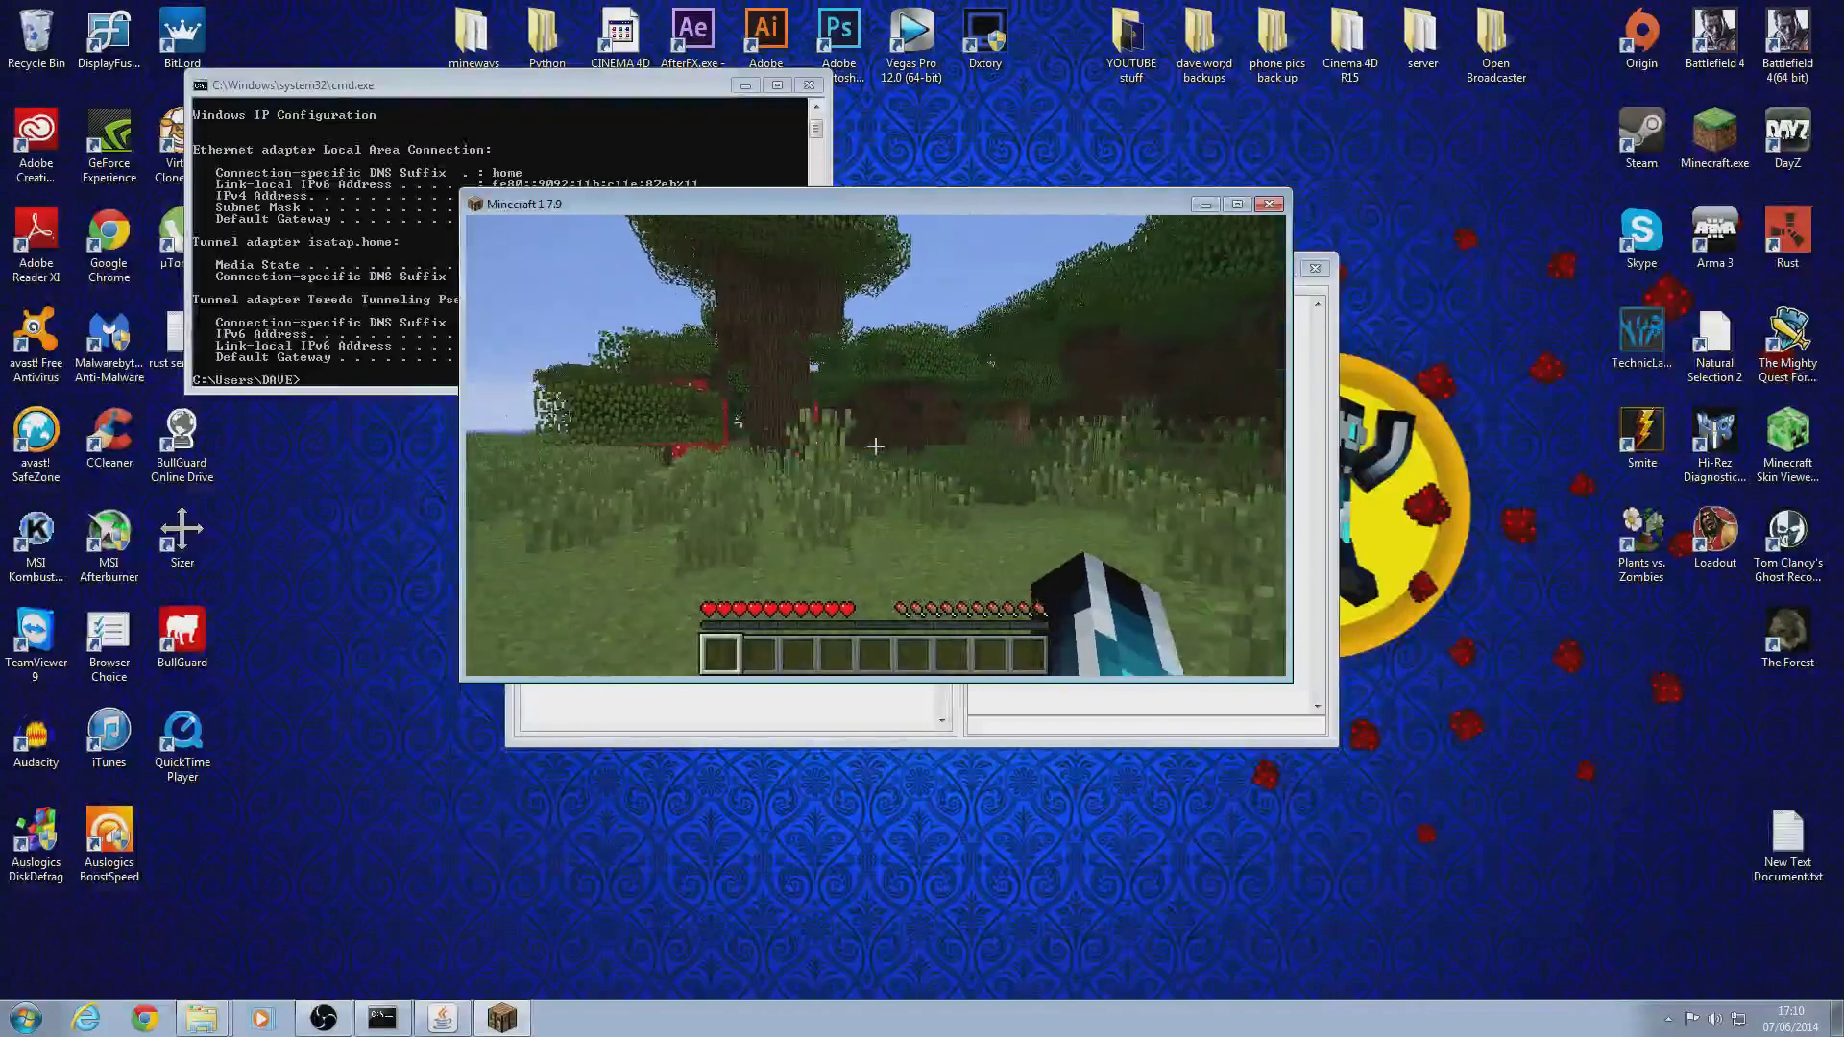
click(875, 445)
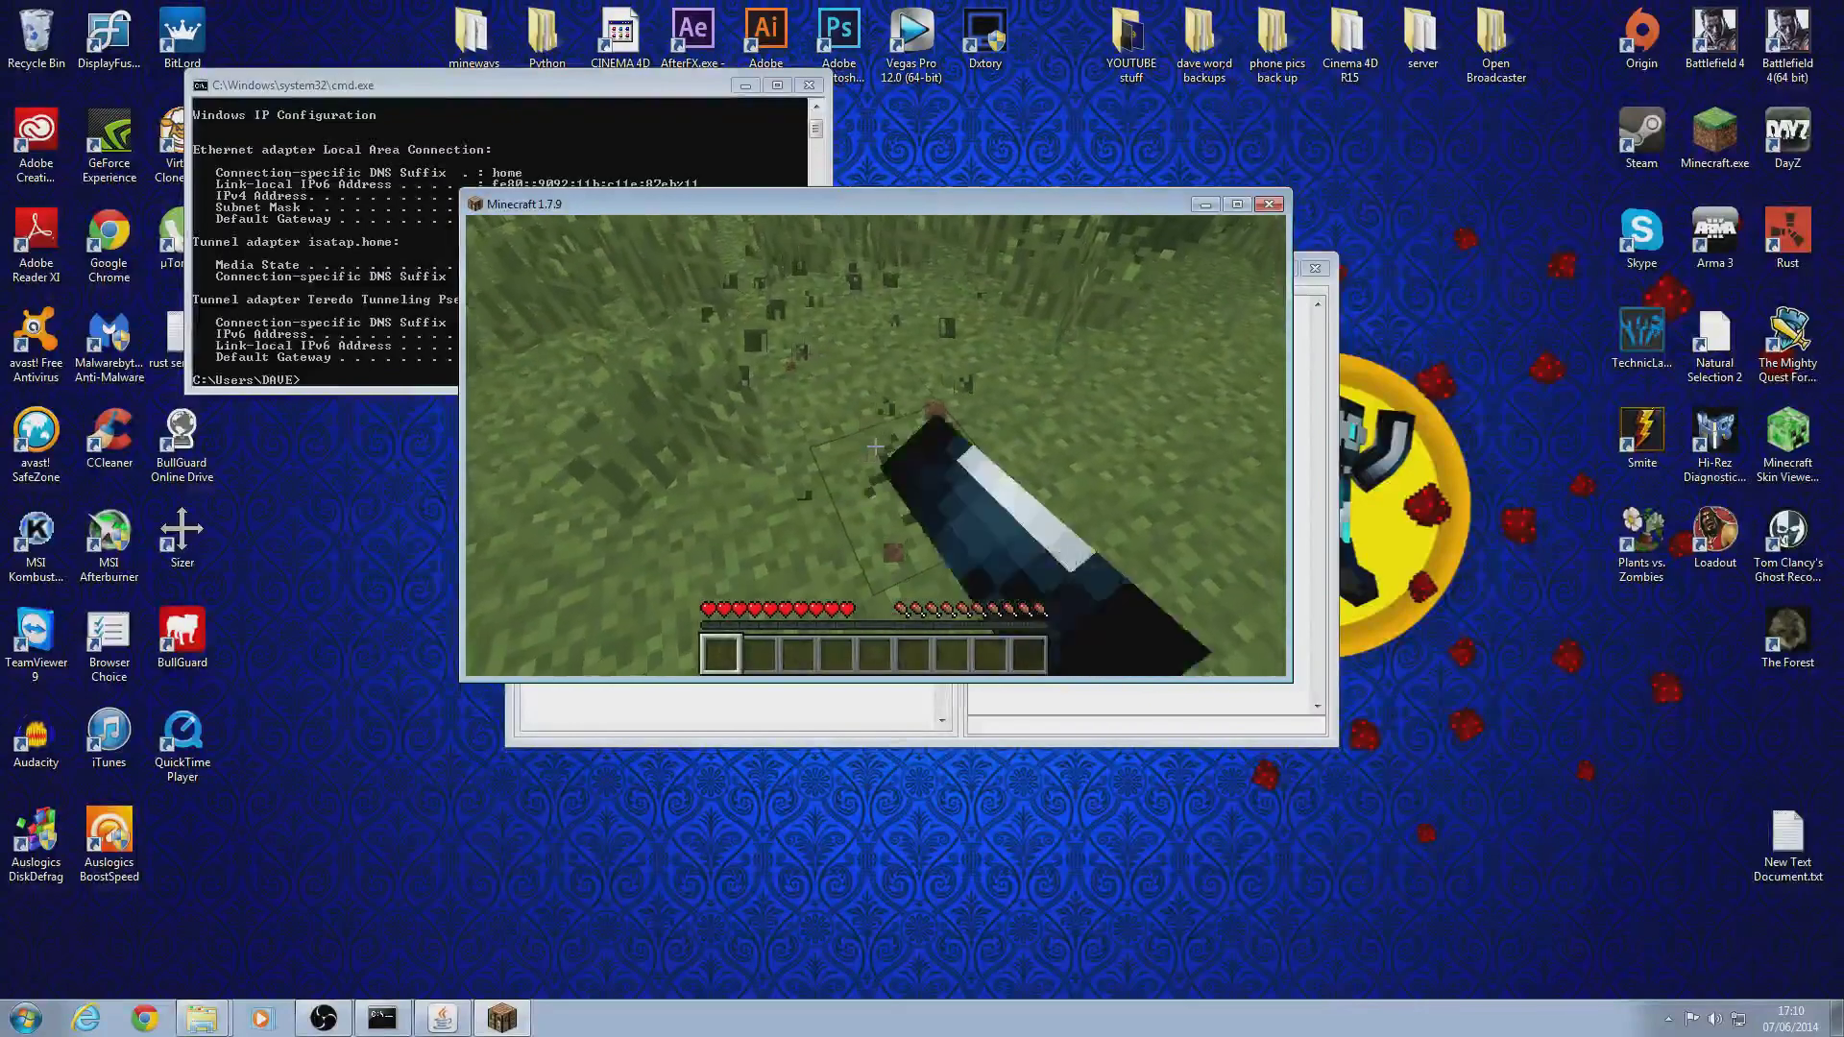
drag(875, 446, 875, 445)
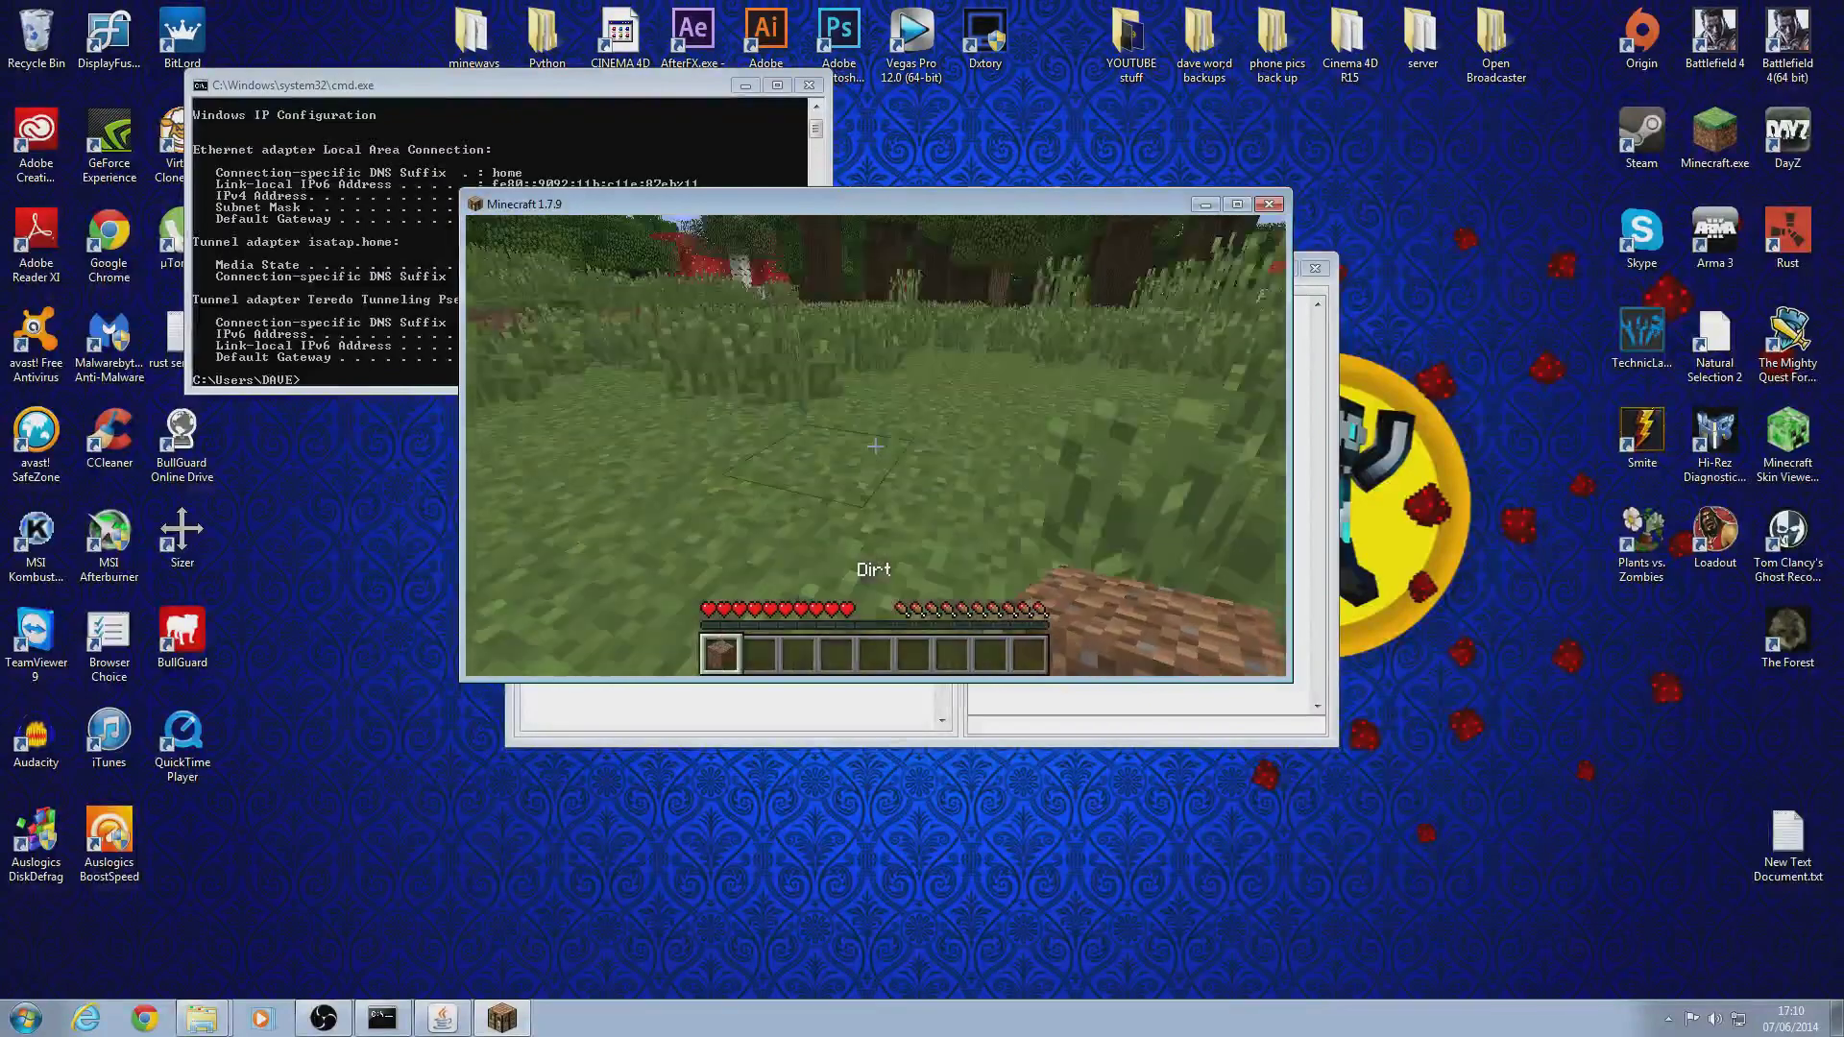
right_click(875, 446)
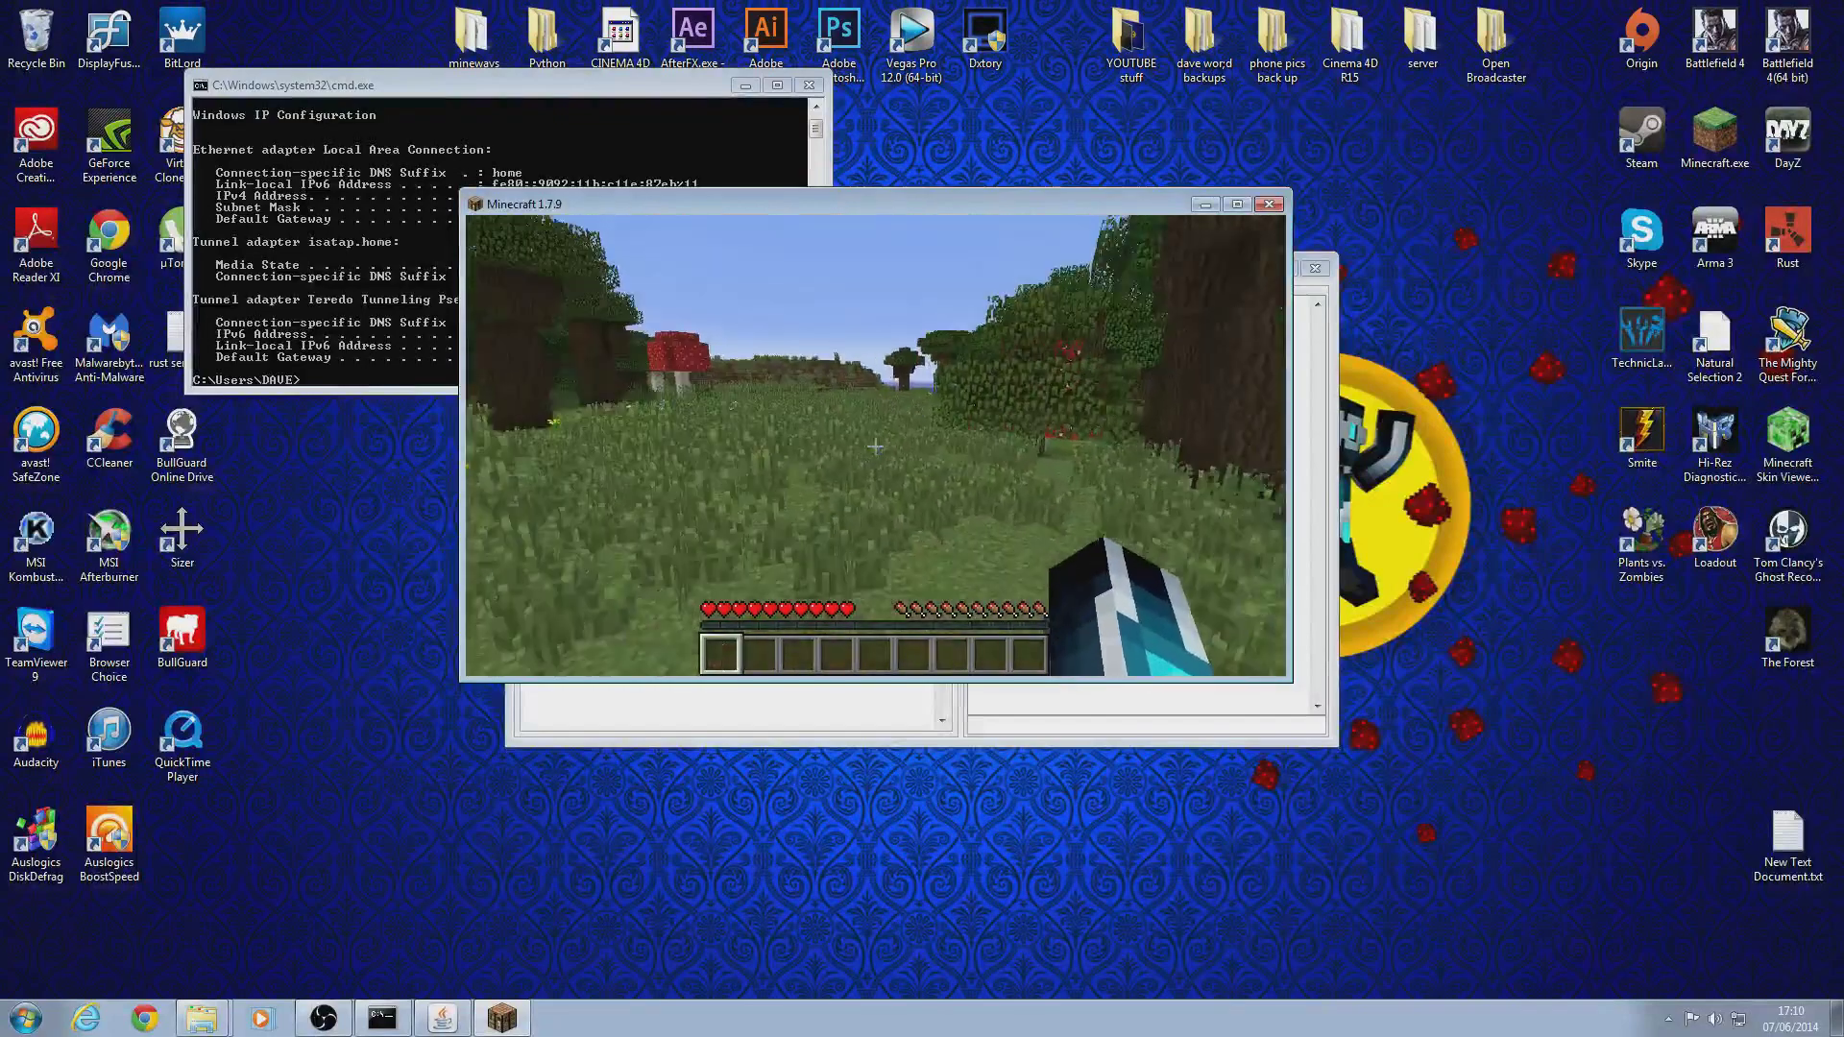
key(Escape)
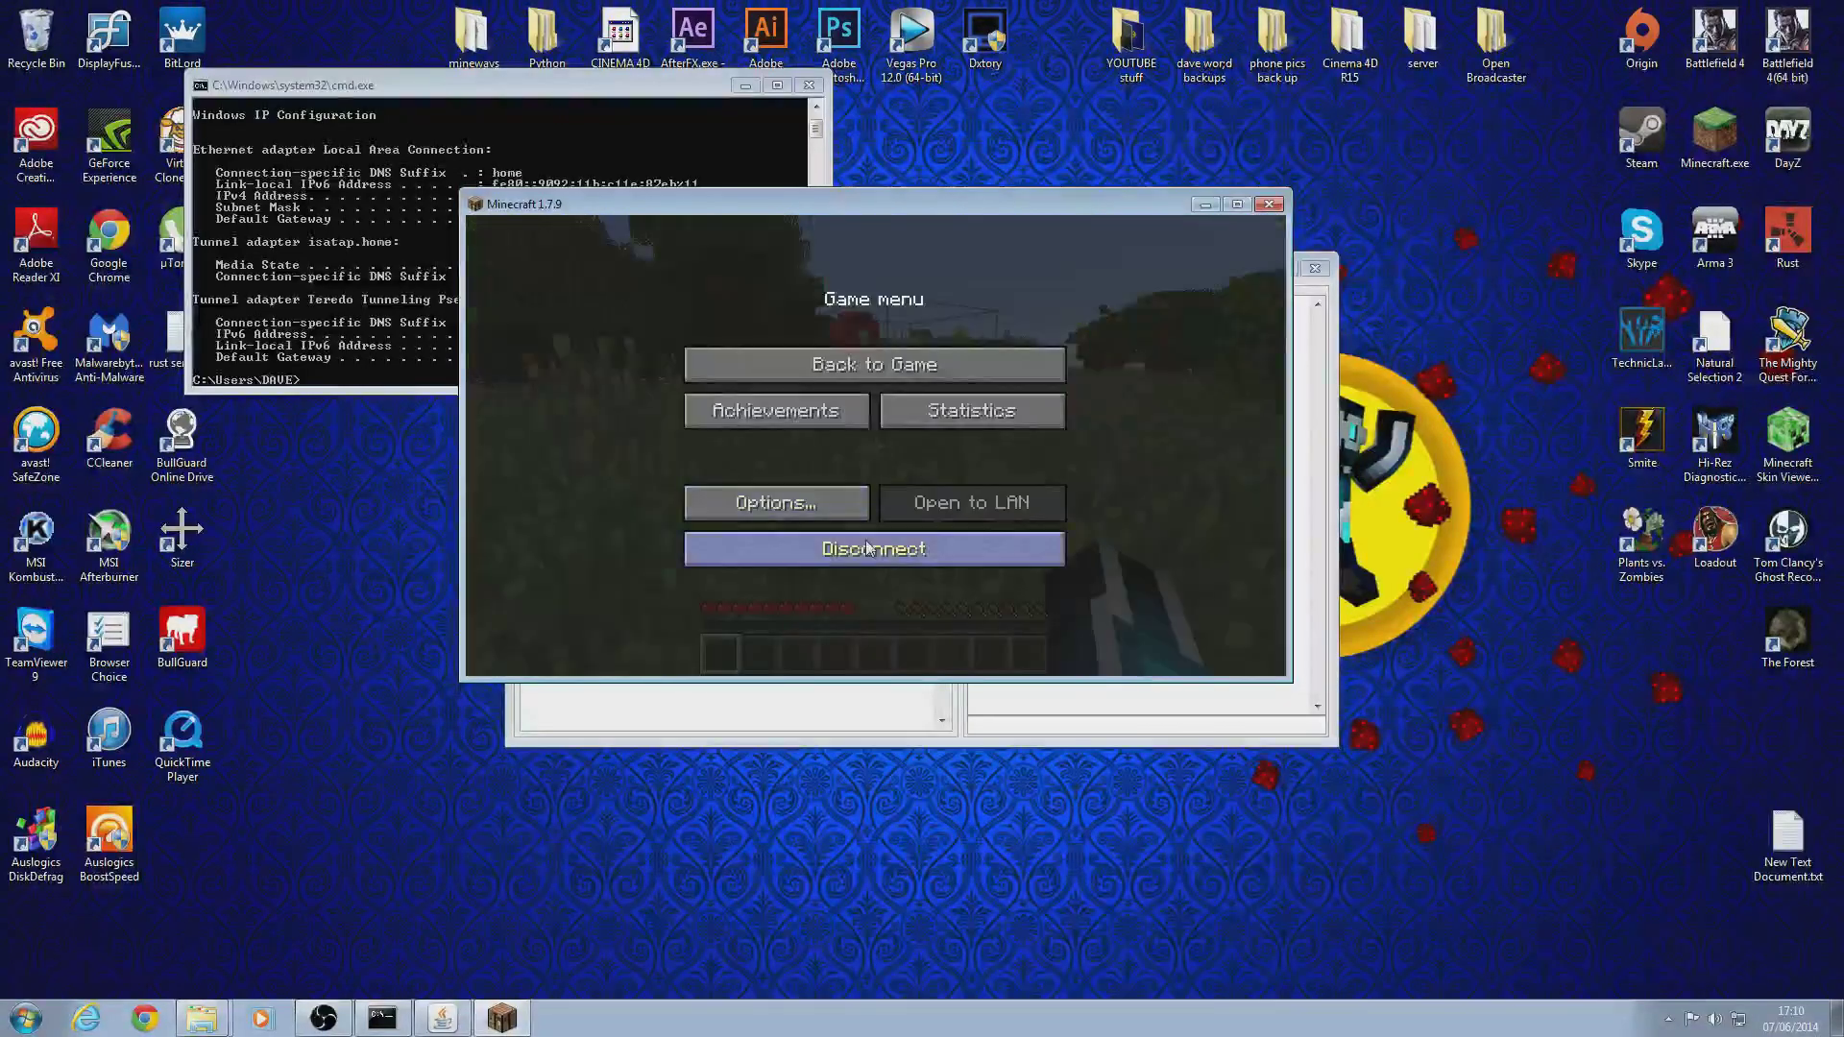
click(868, 548)
Add a Multiplayer server entry with address 192.168.1.70 and save it.
click(864, 489)
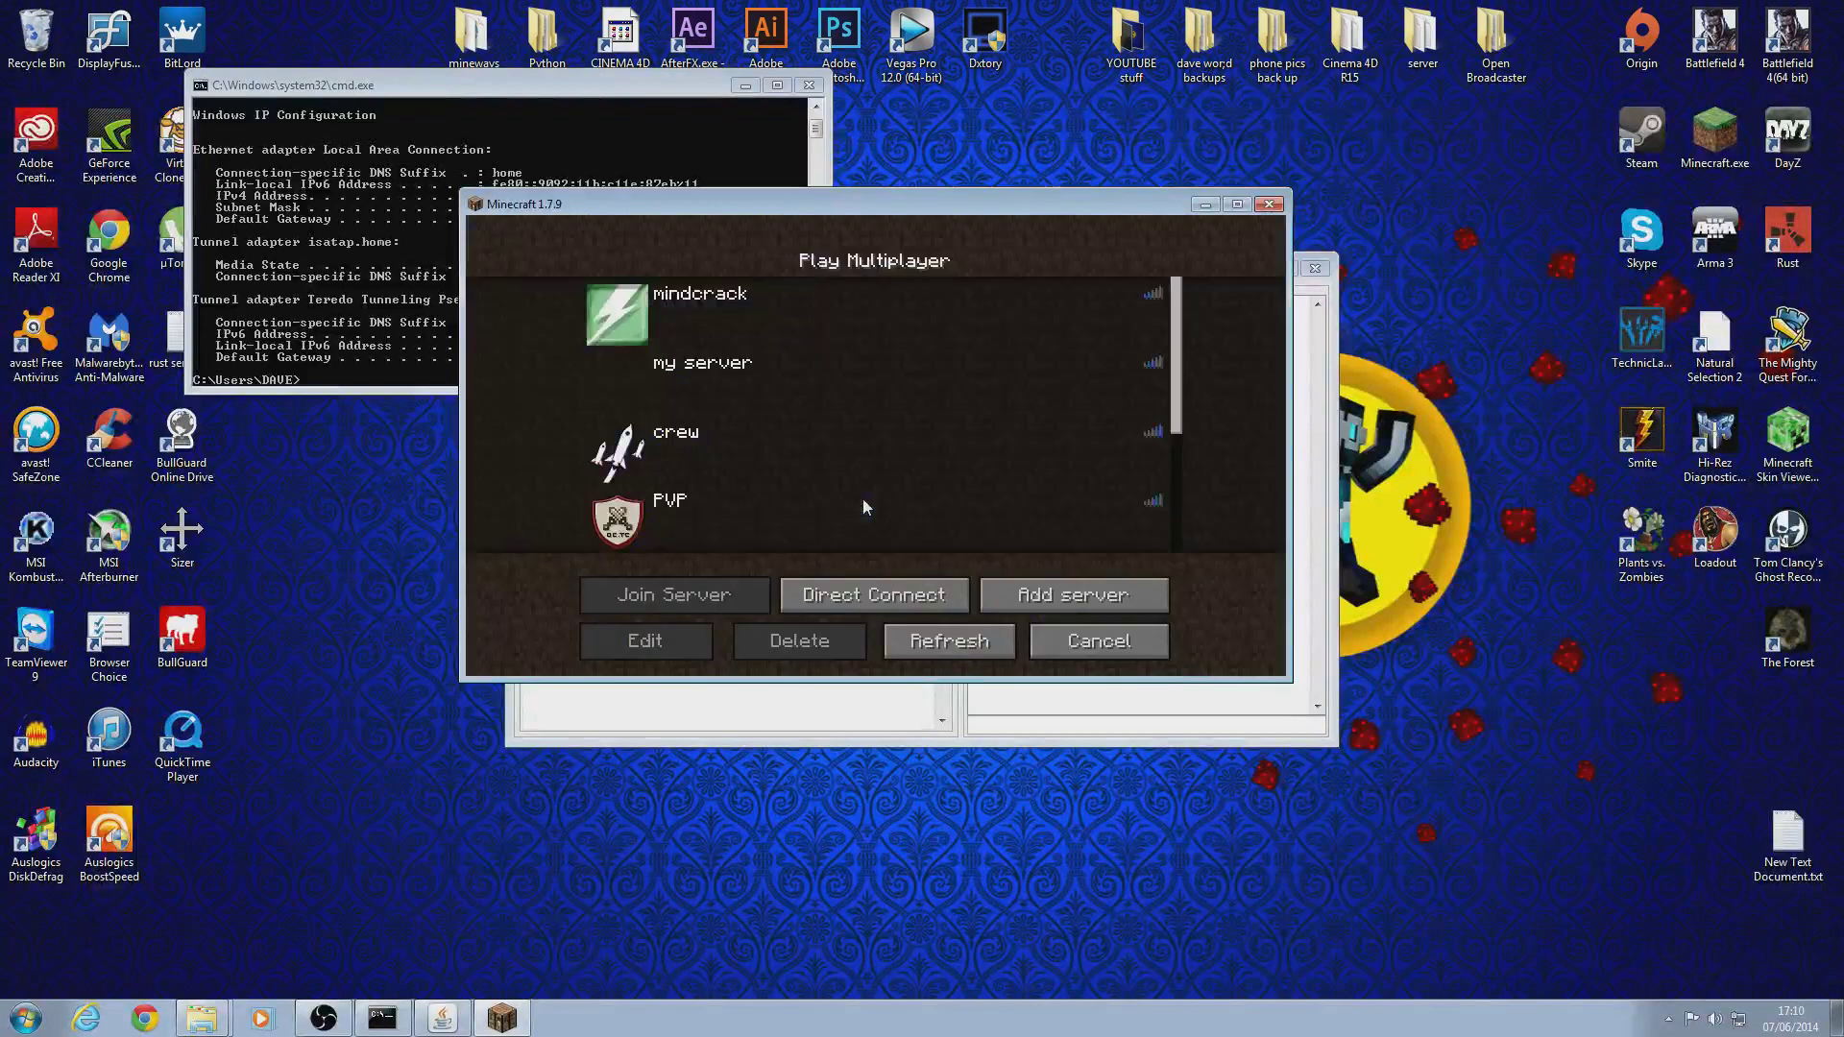
click(1027, 601)
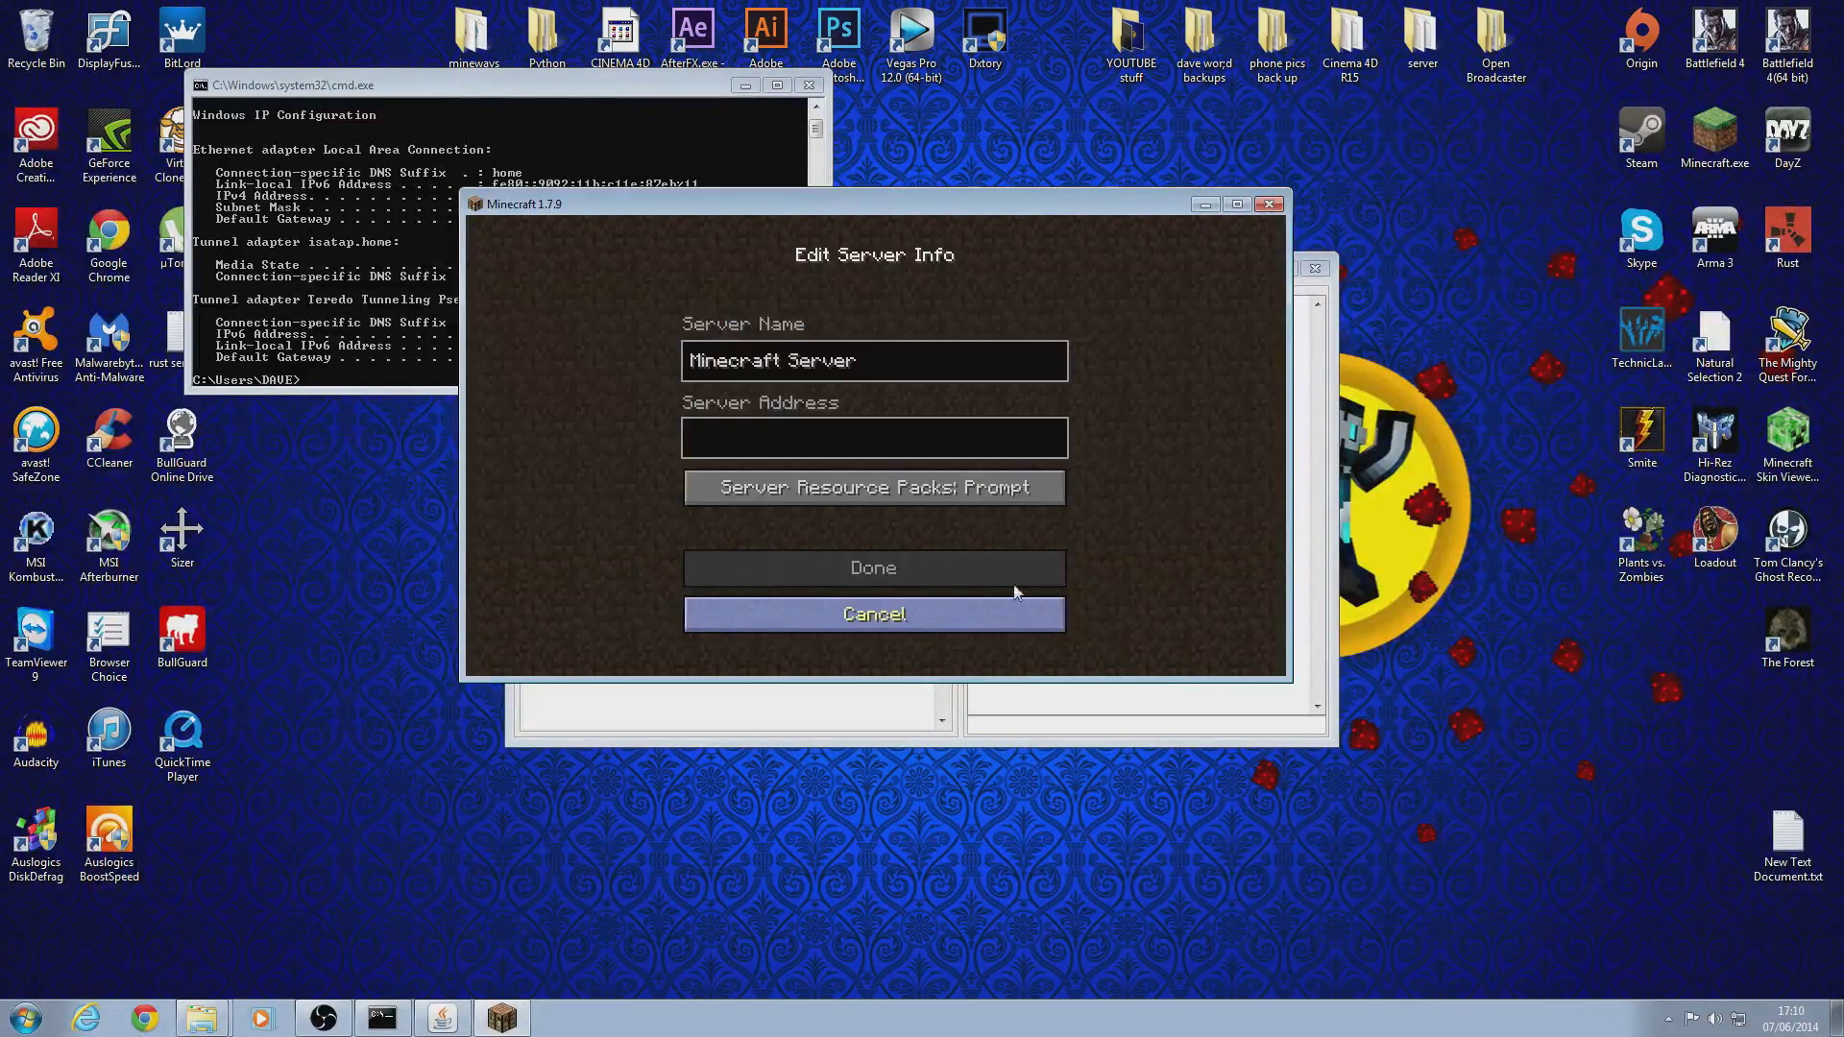
drag(791, 204, 1122, 209)
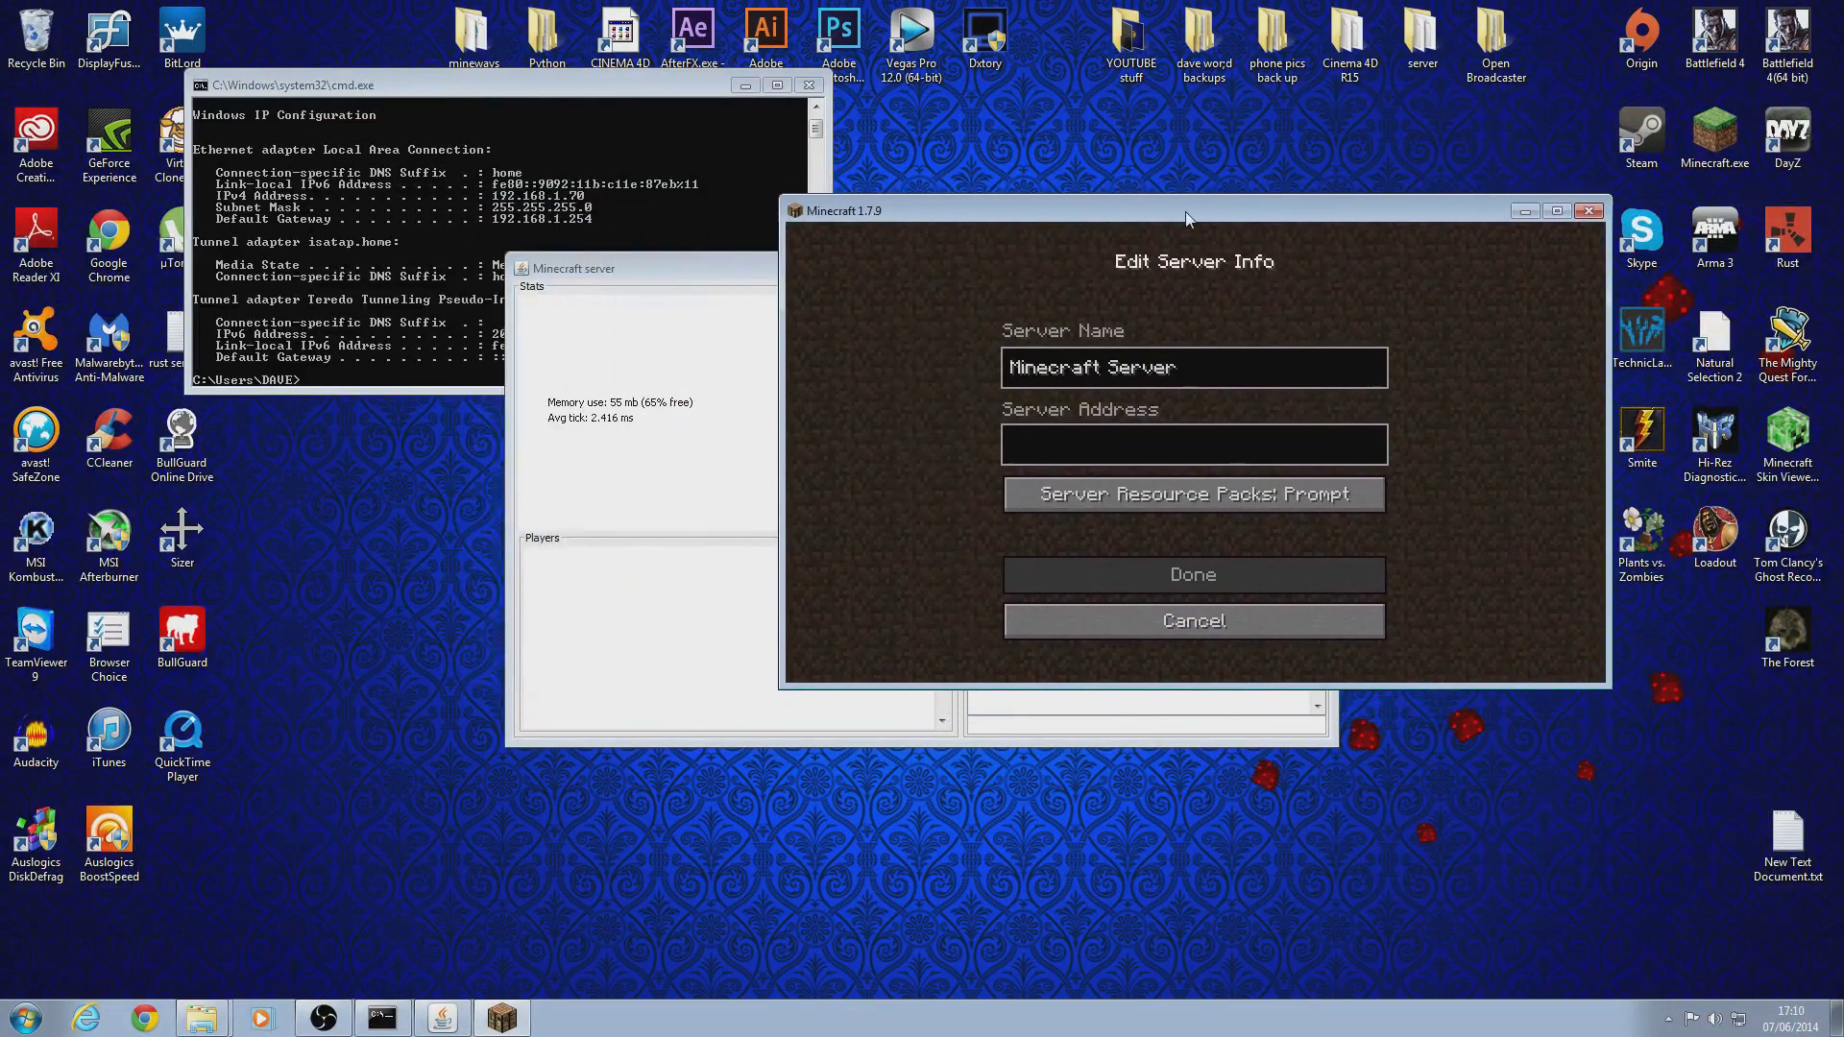
click(1095, 447)
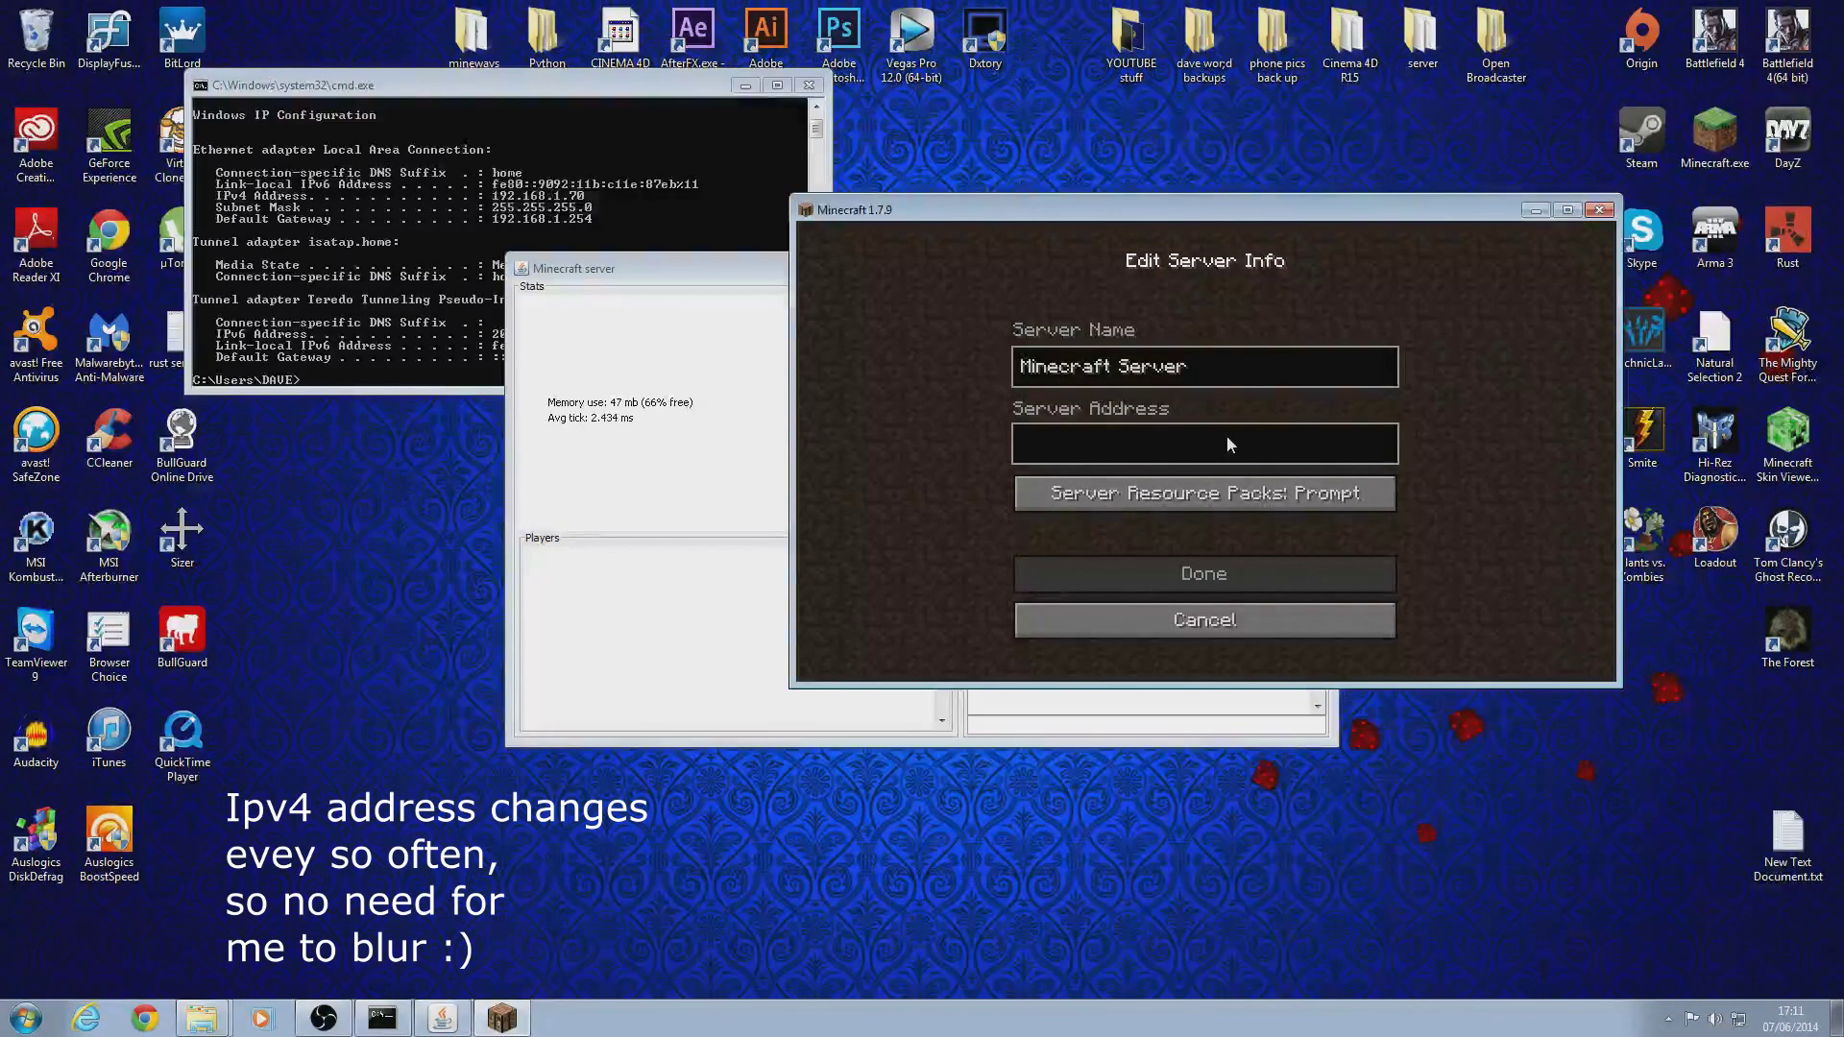
text(192)
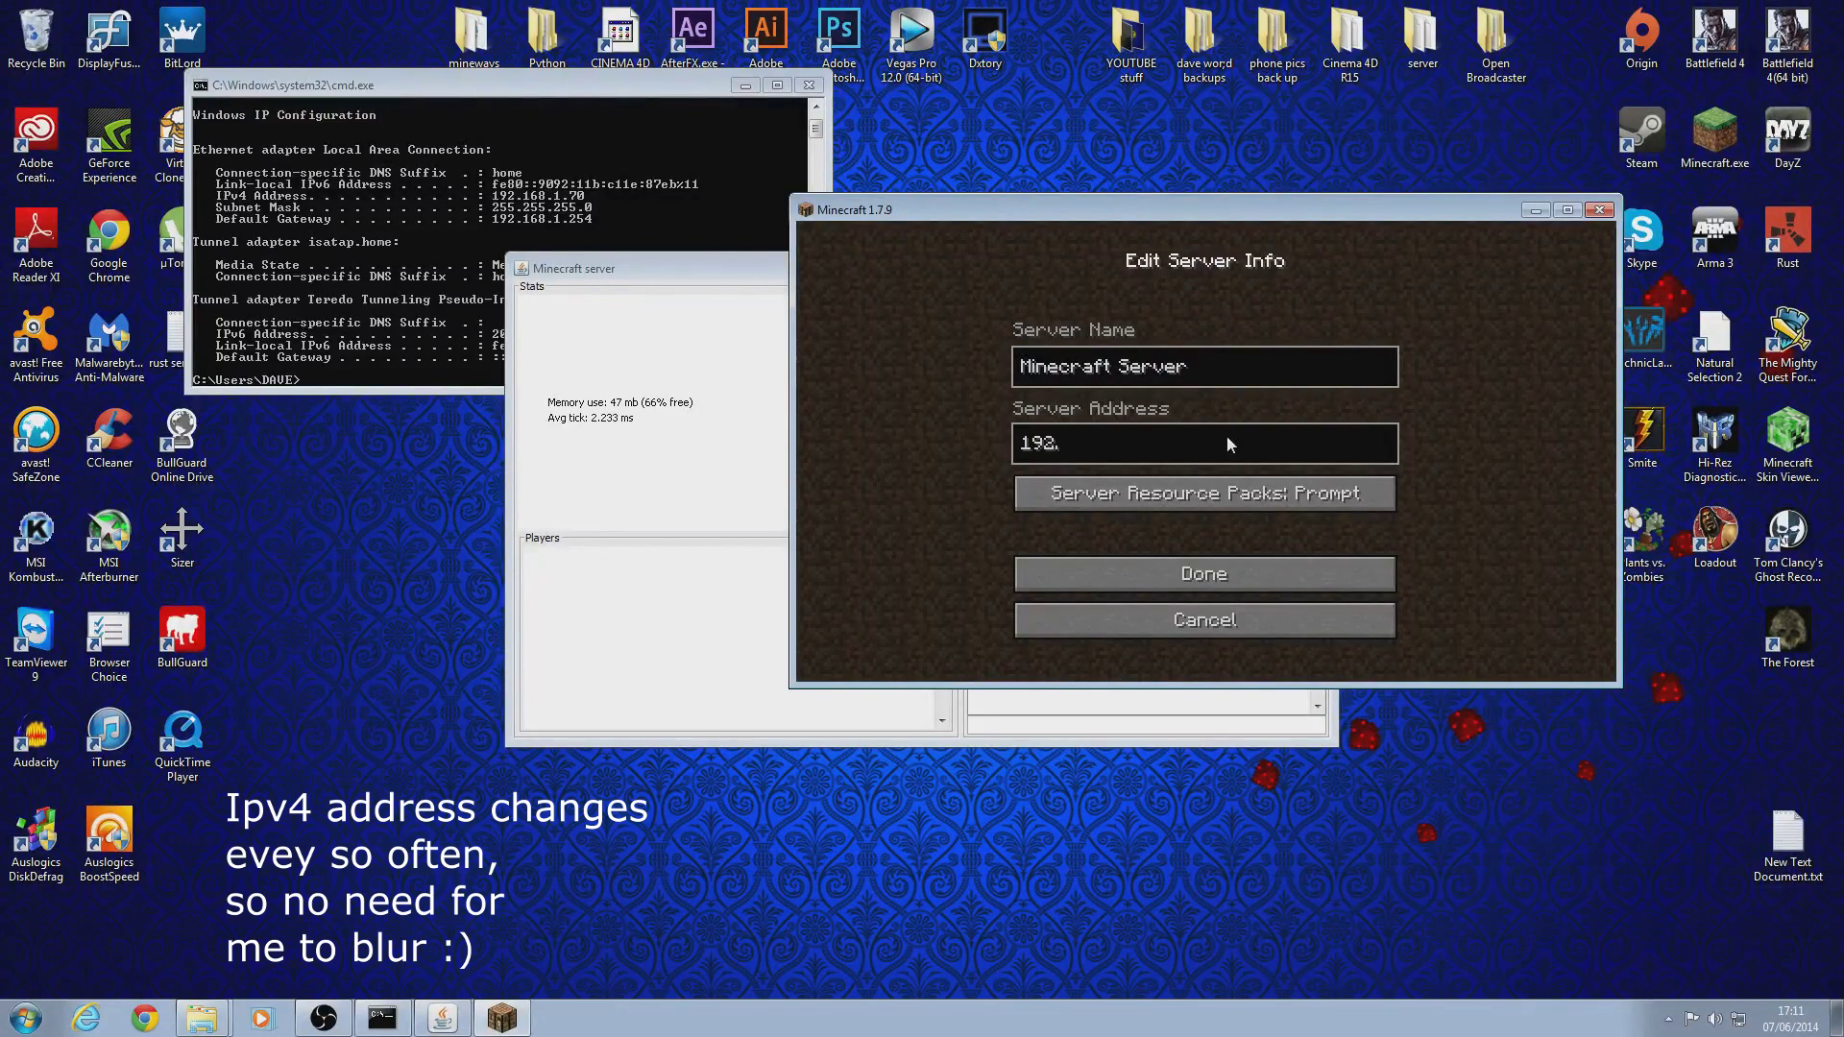
text(.168)
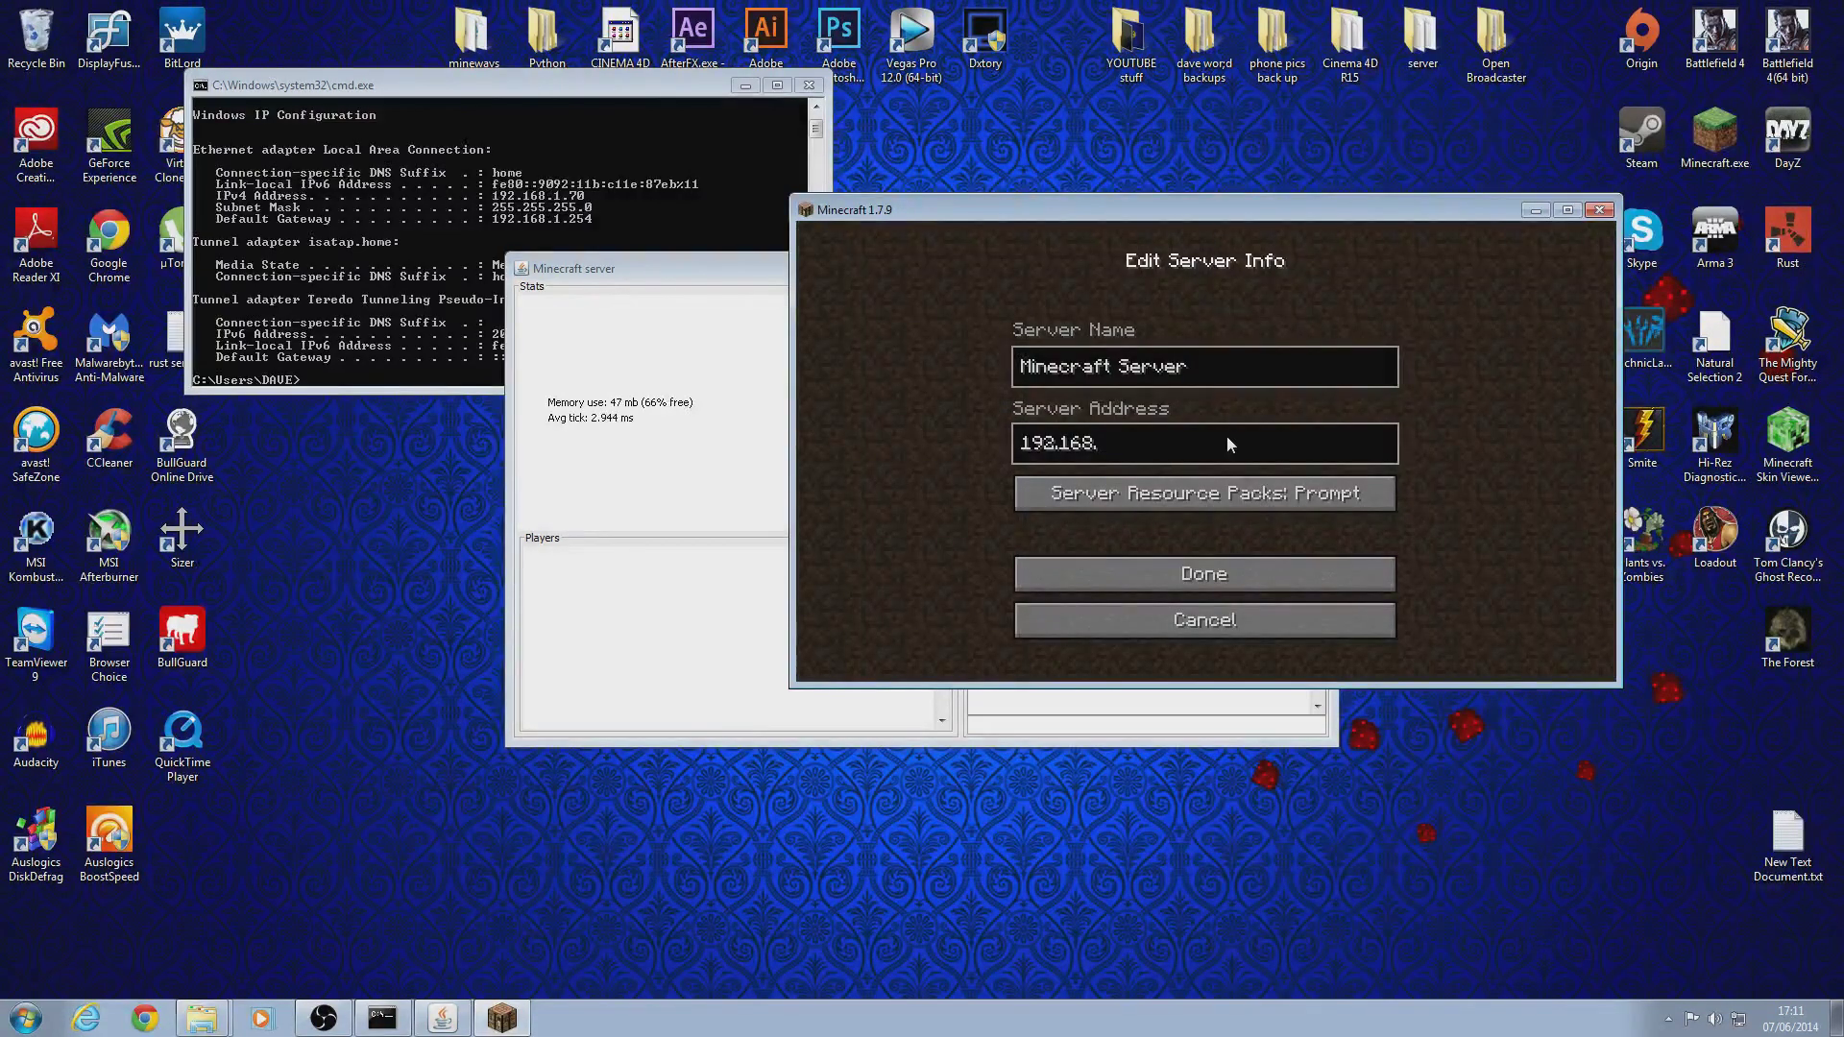
text(.1.70)
click(1243, 576)
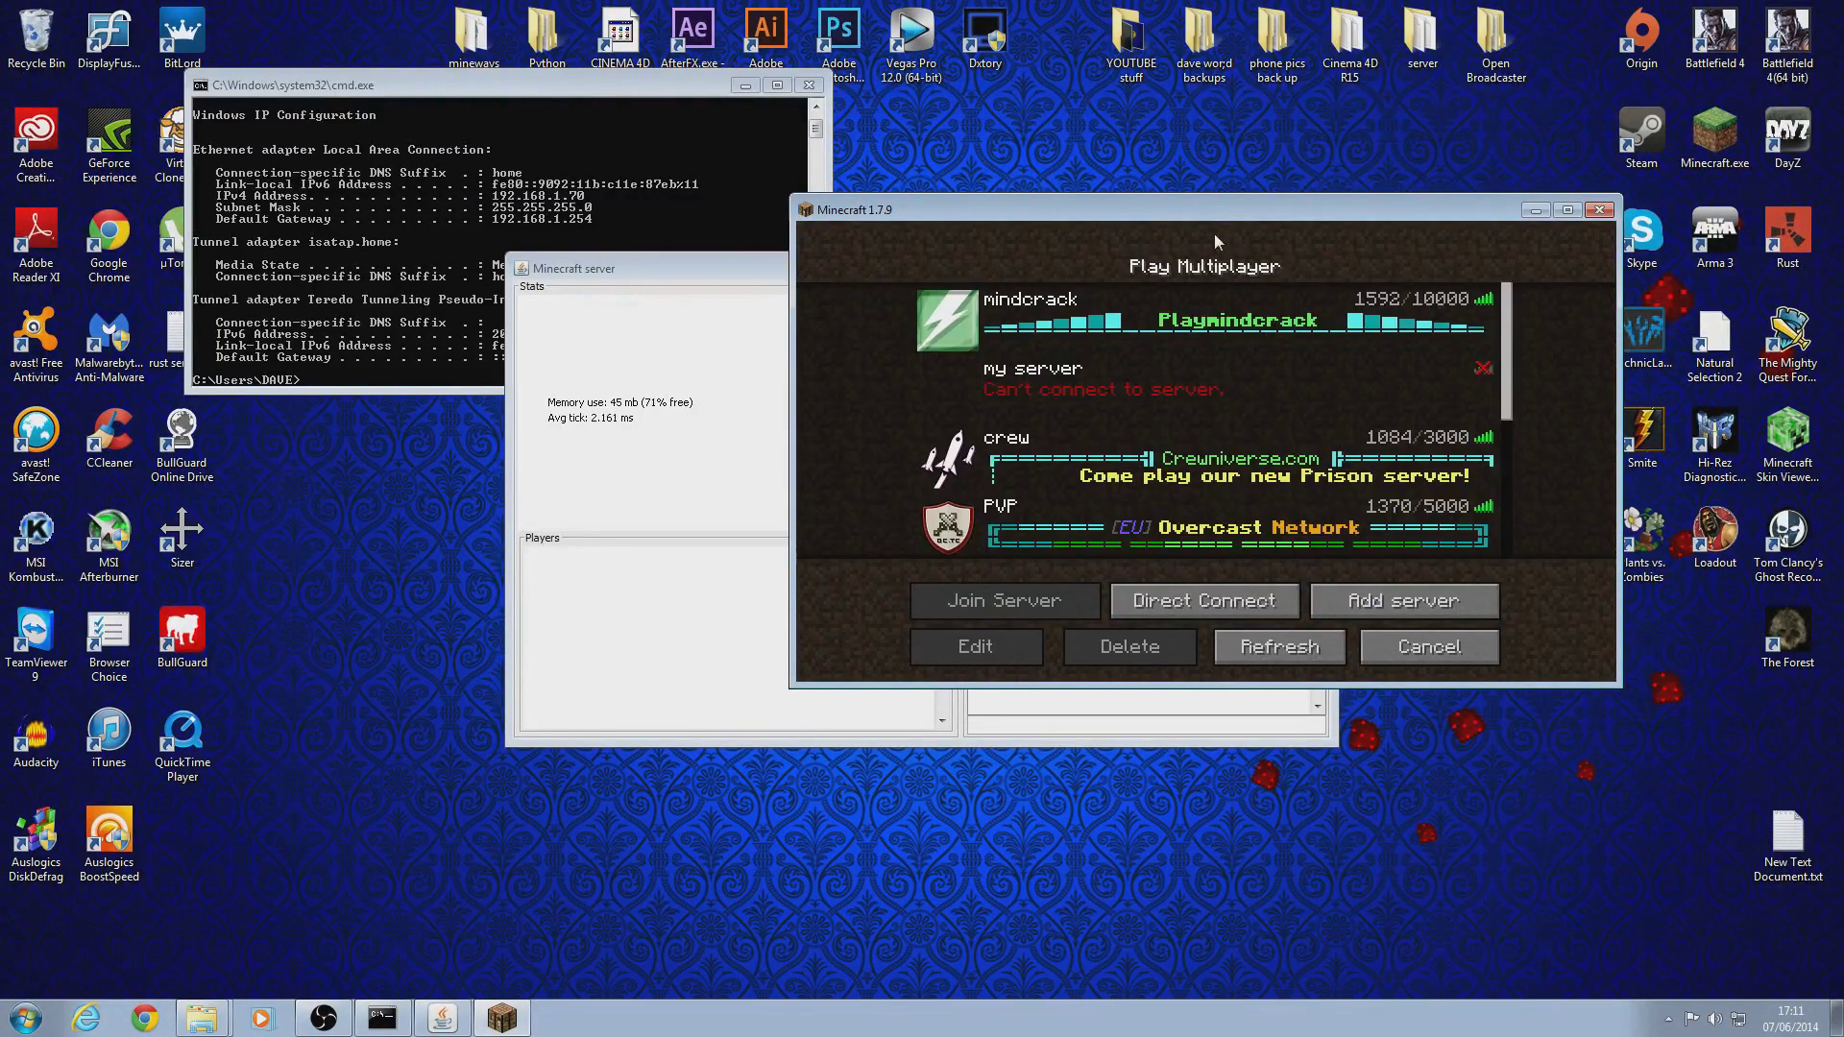
Select the saved Minecraft Server entry in the server list and join it over LAN.
drag(1214, 210, 867, 150)
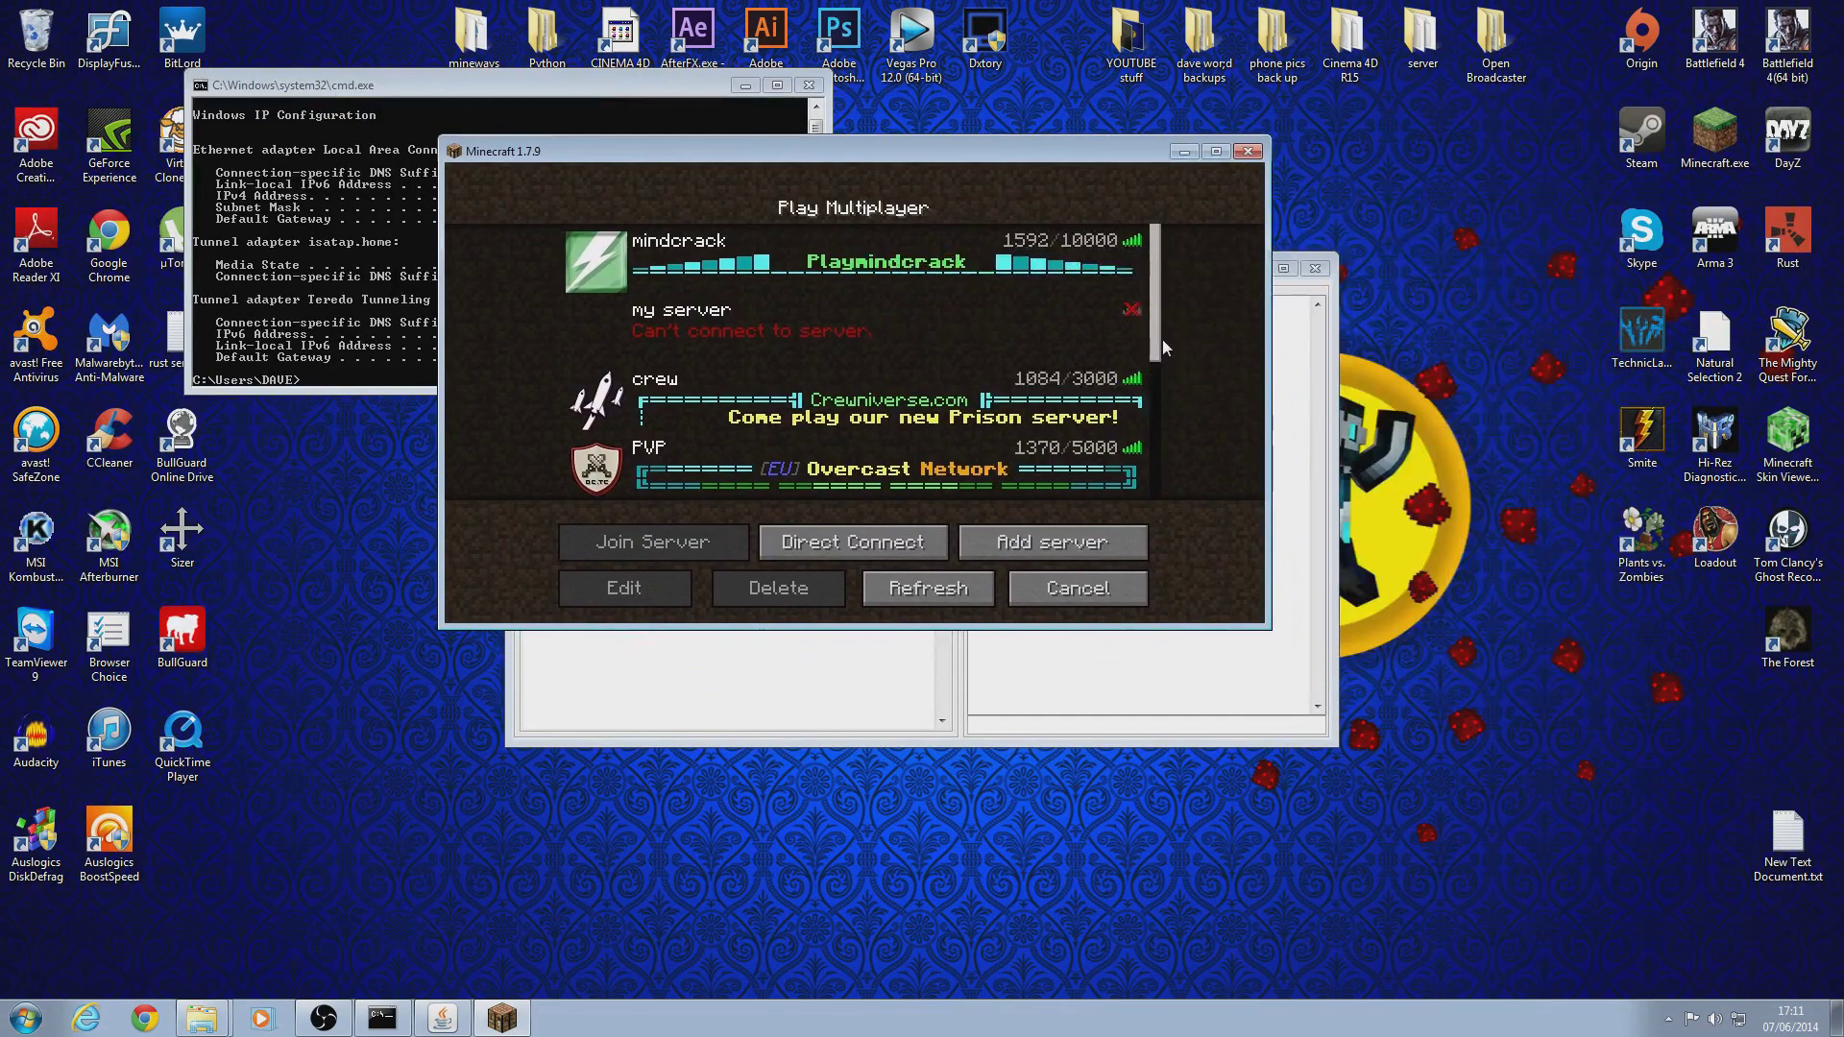
drag(1163, 342, 1154, 488)
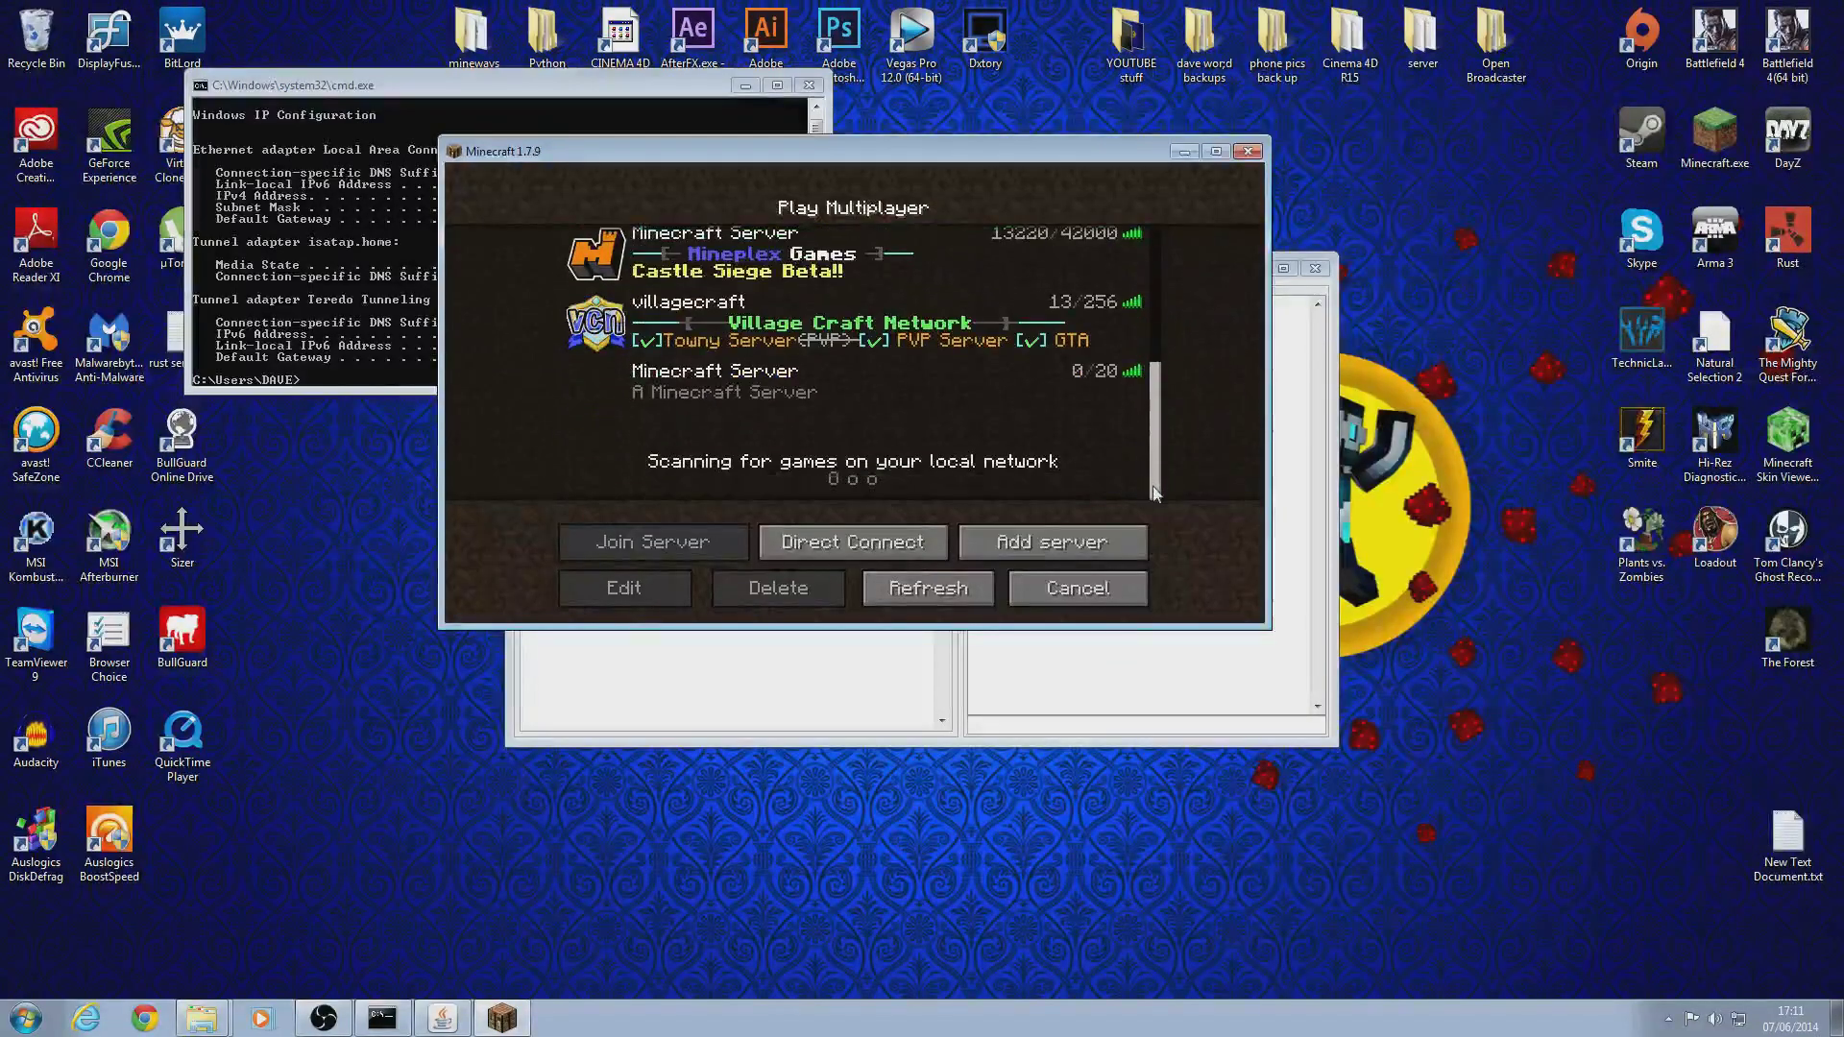
click(943, 372)
click(677, 551)
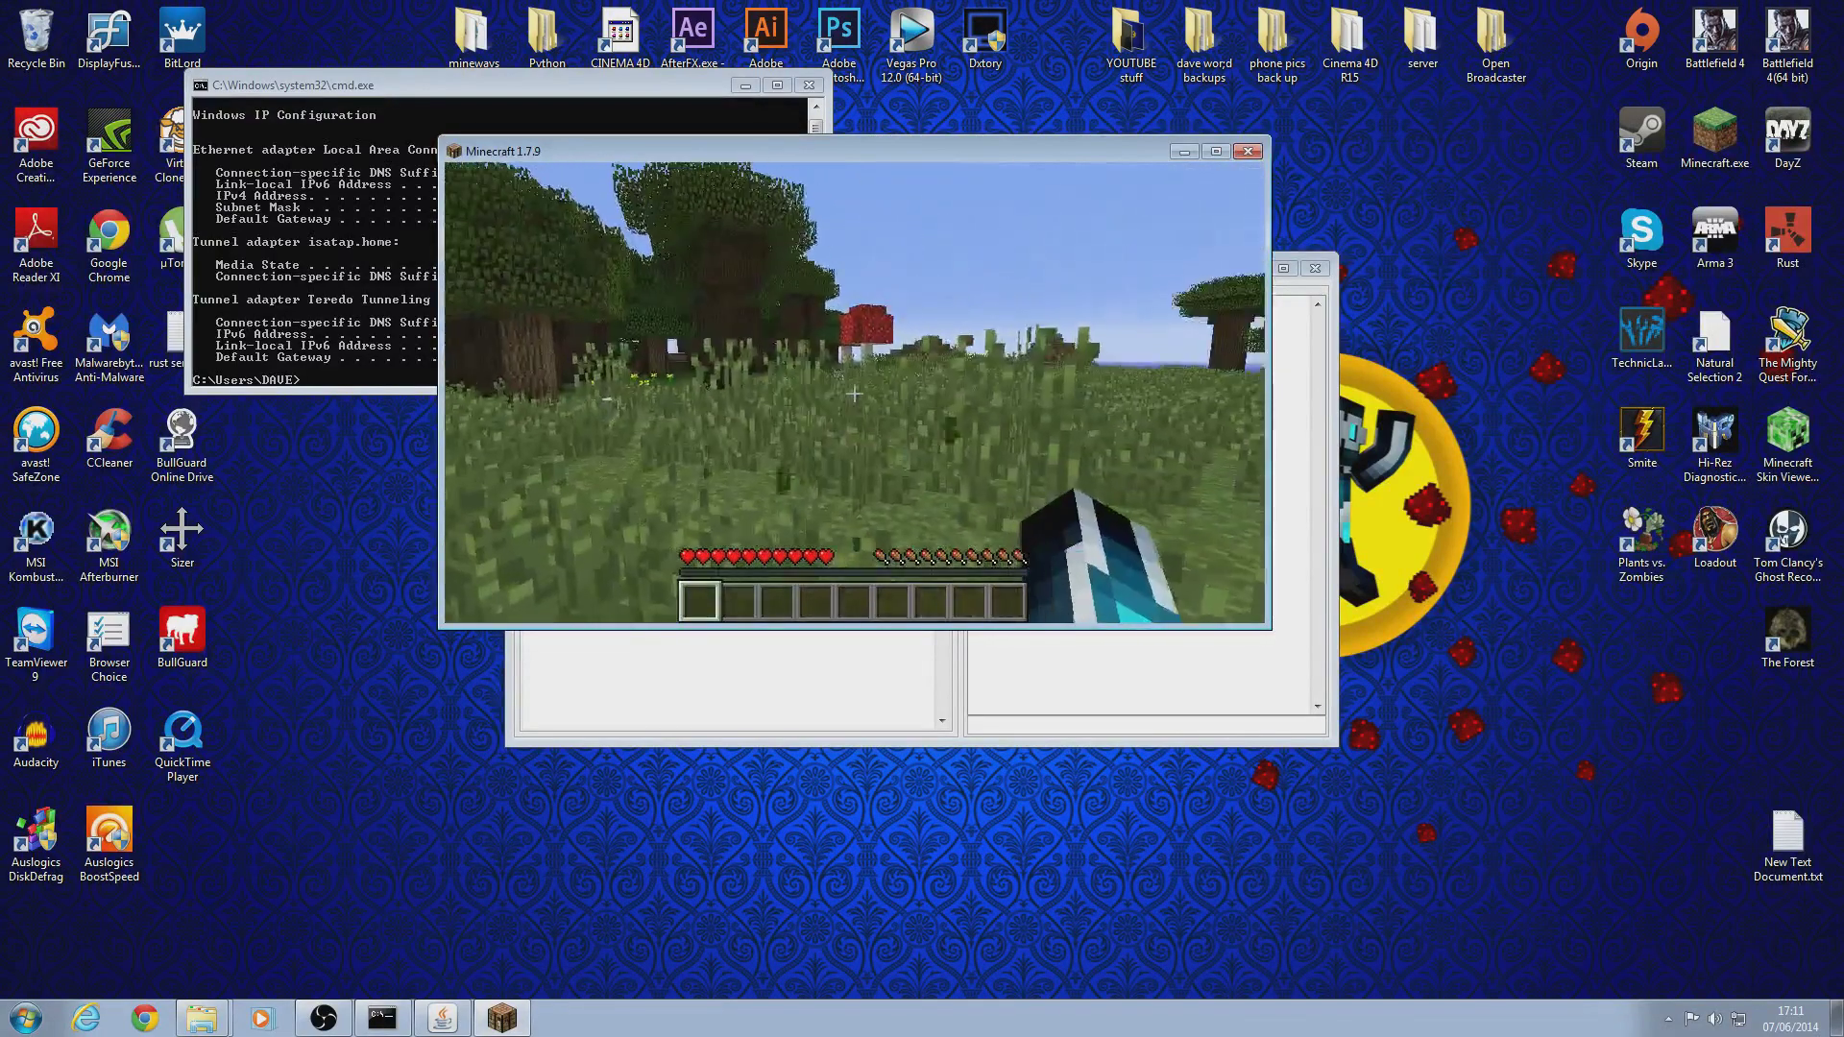
View the connected-players list, then pause and disconnect to the title screen.
key(Tab)
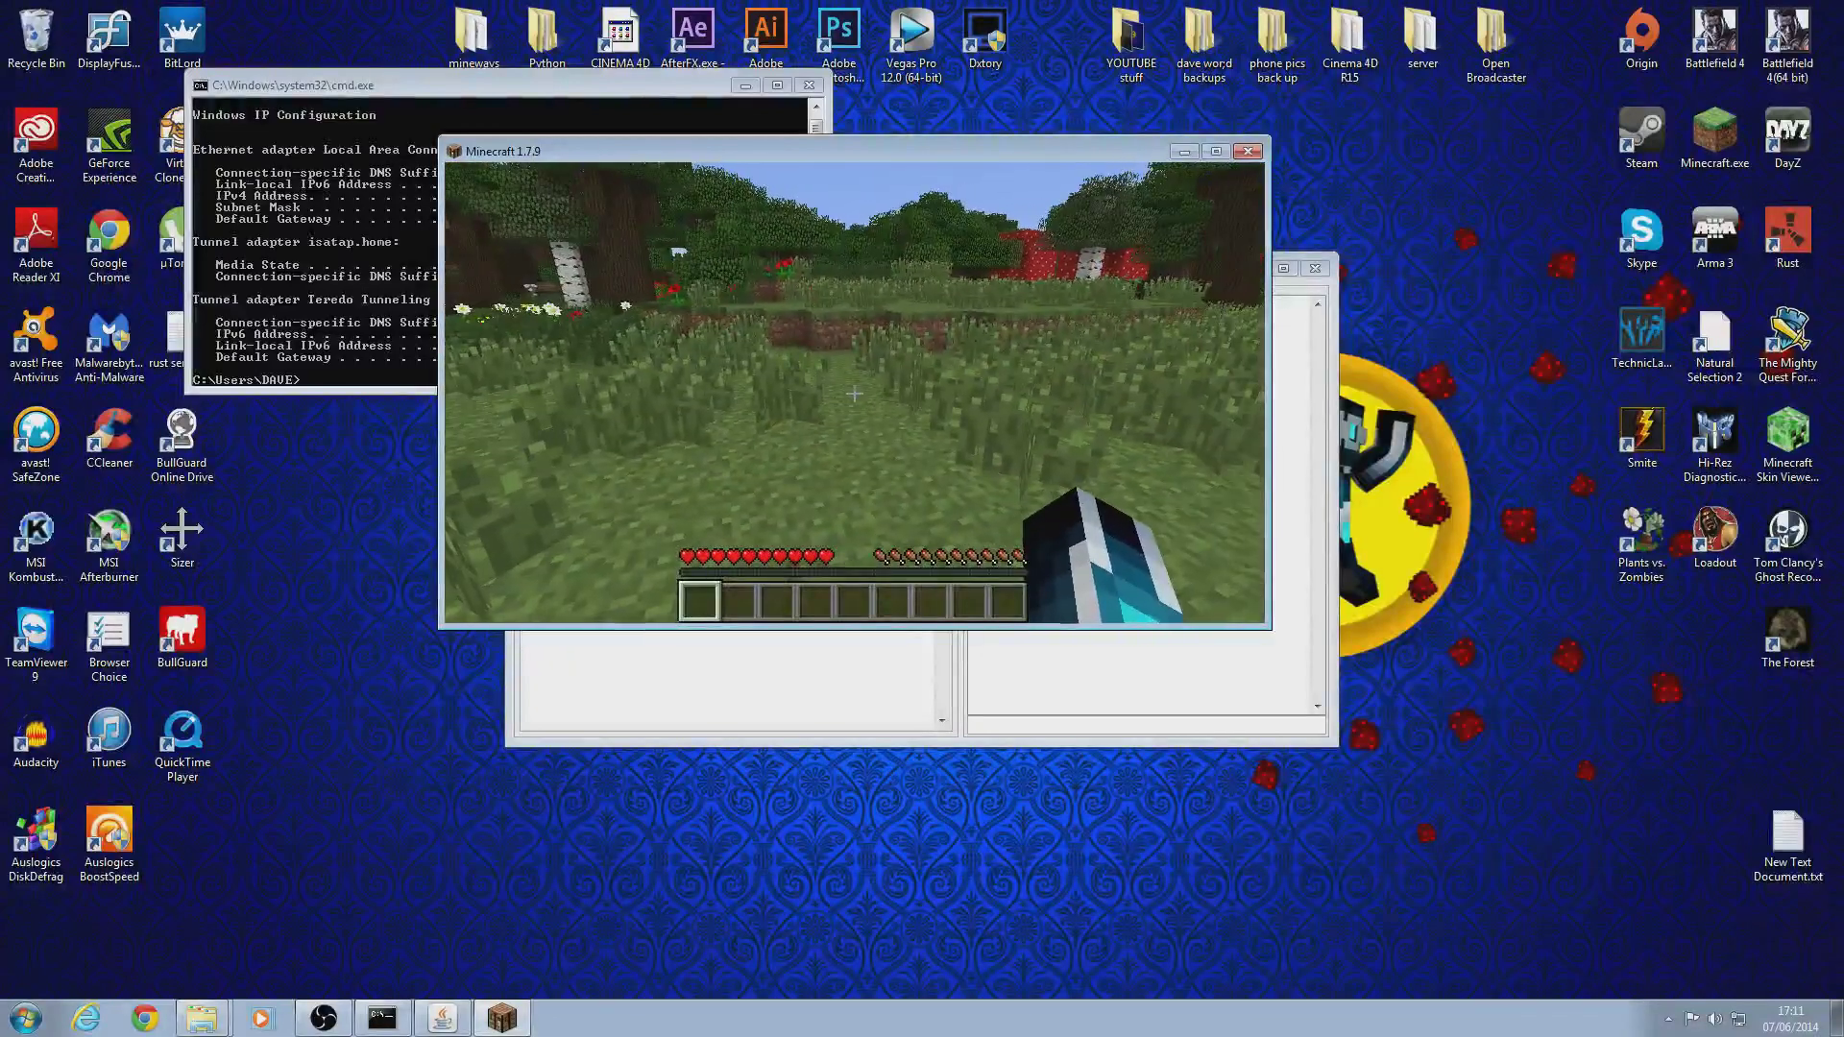
key(Escape)
click(891, 506)
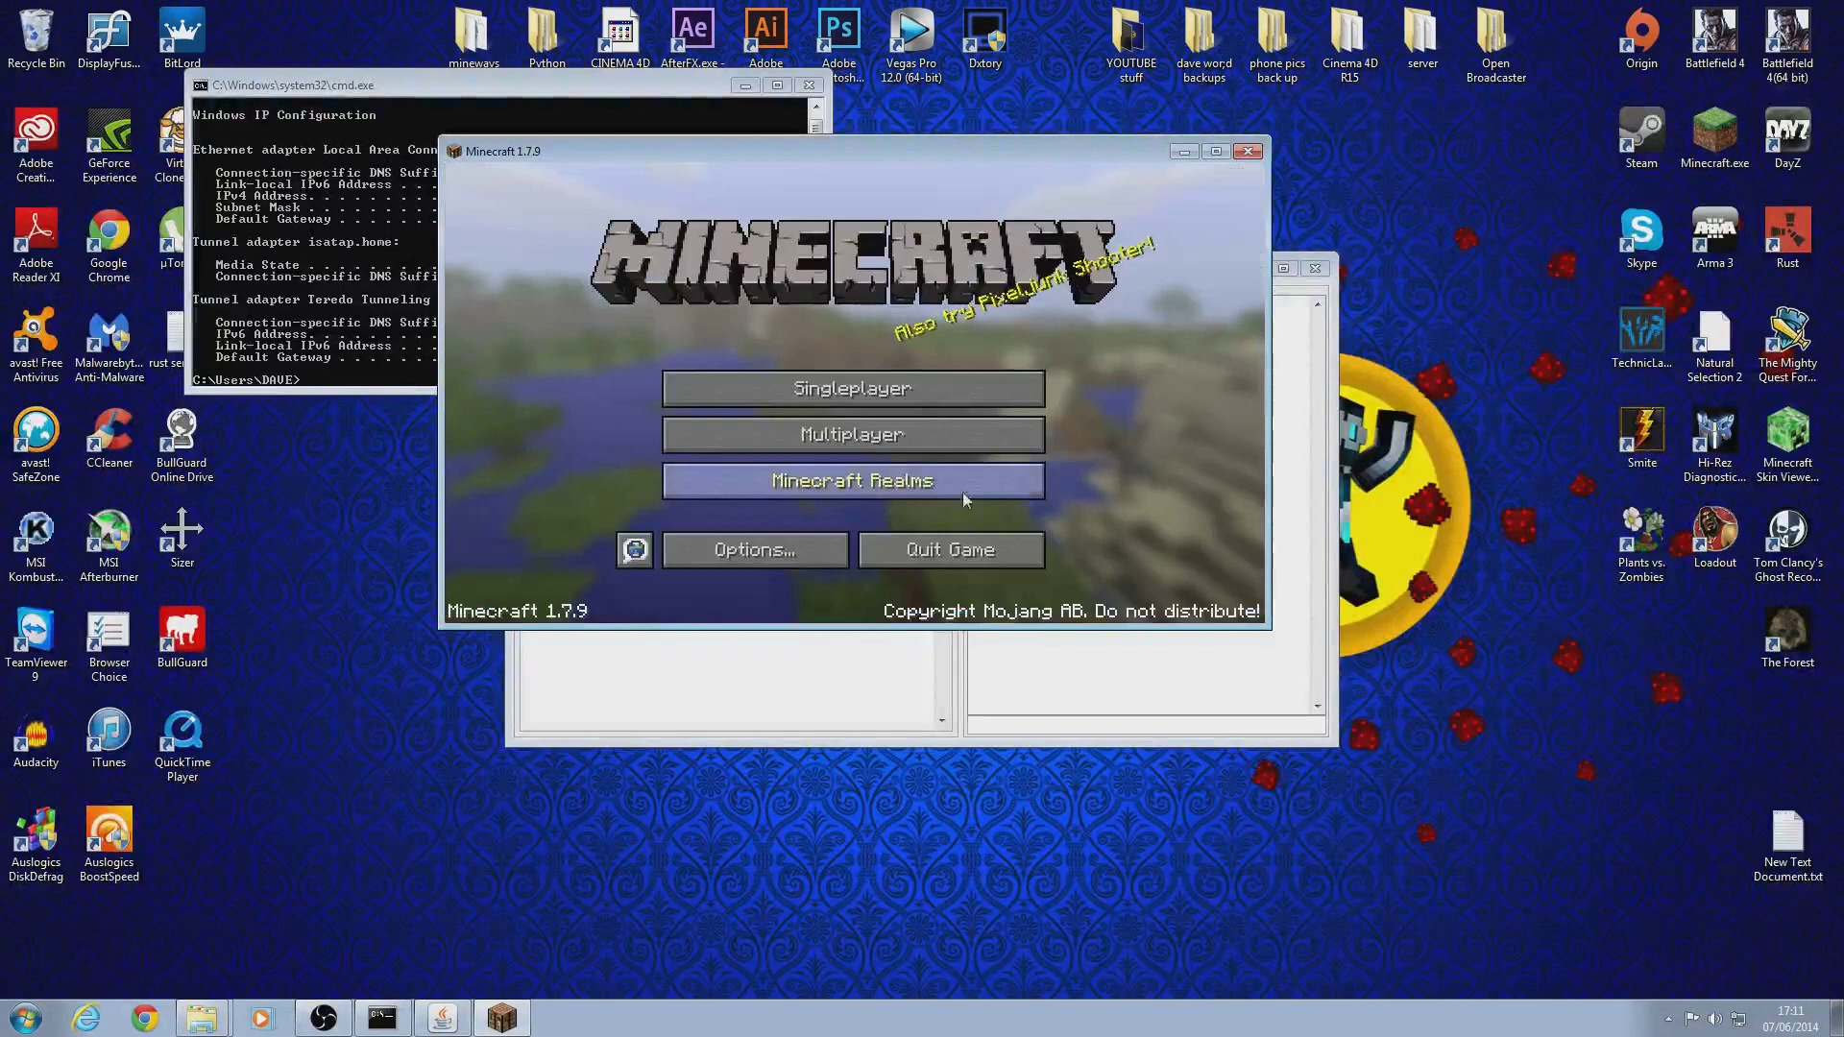
Quit Minecraft via Quit Game and close the cmd.exe server window.
click(968, 549)
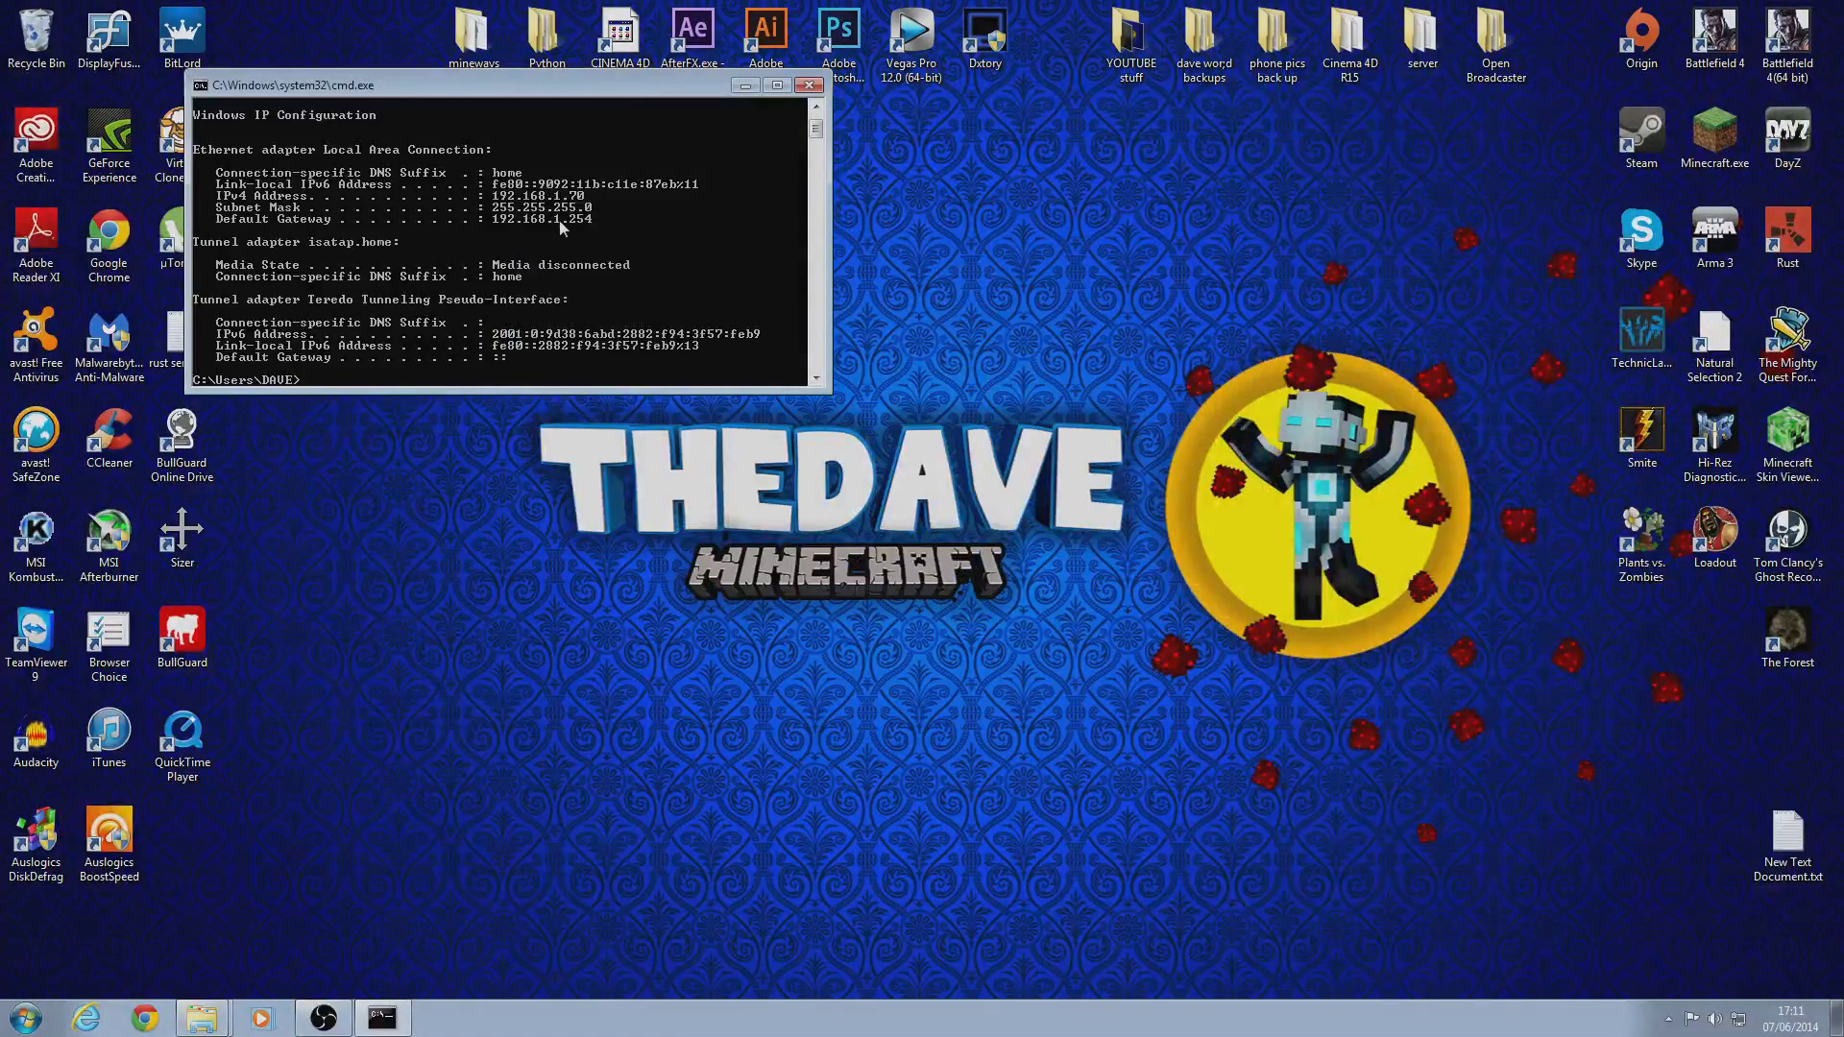
click(809, 84)
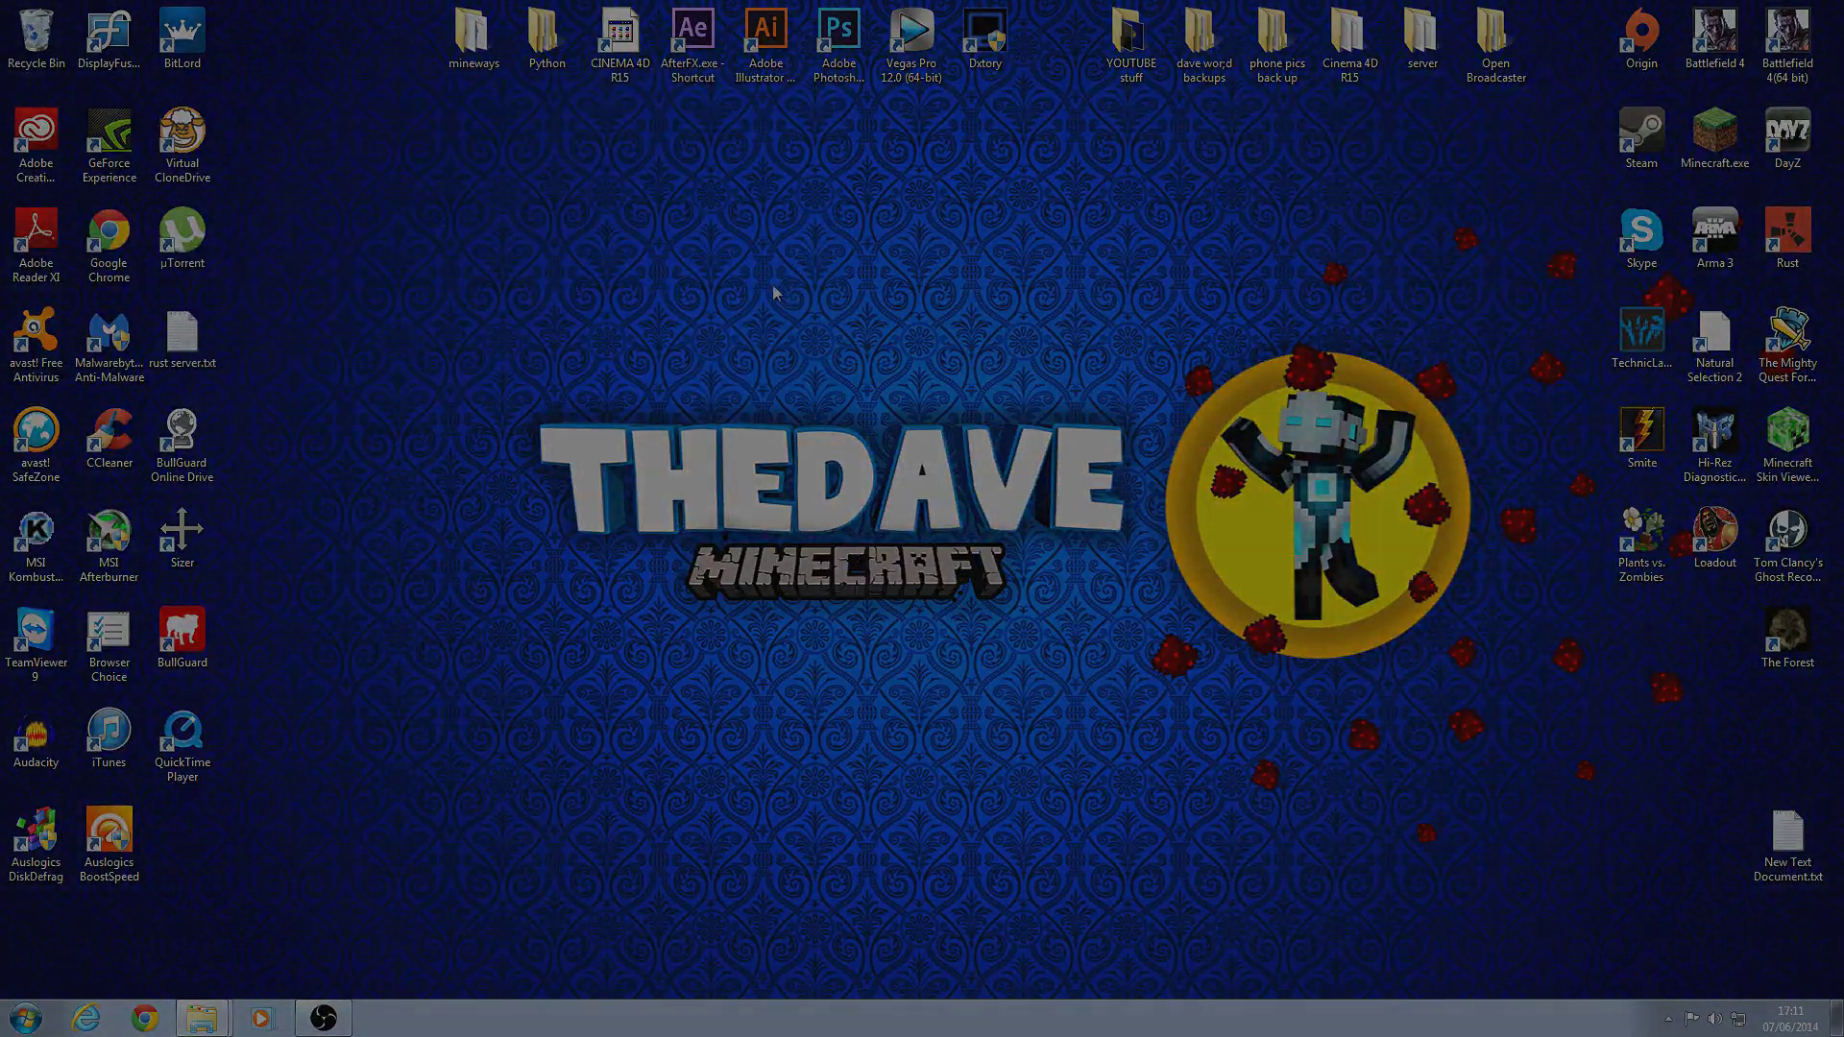